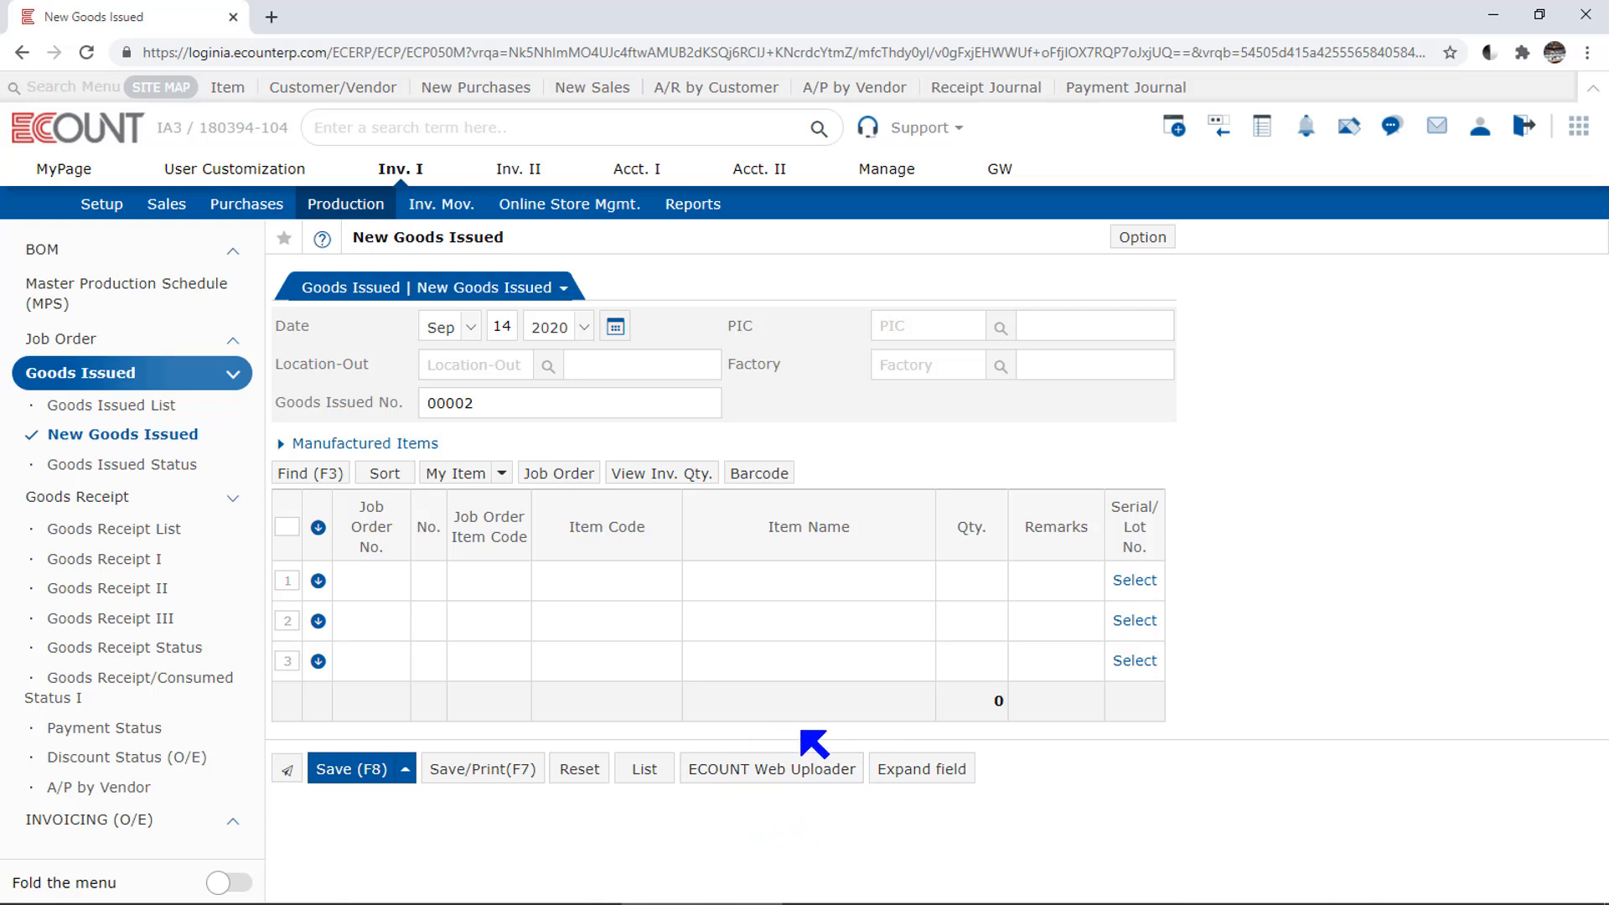
- Open the ECOUNT Web Uploader for goods issued, look over its data table, and close it without uploading anything
left_click(815, 779)
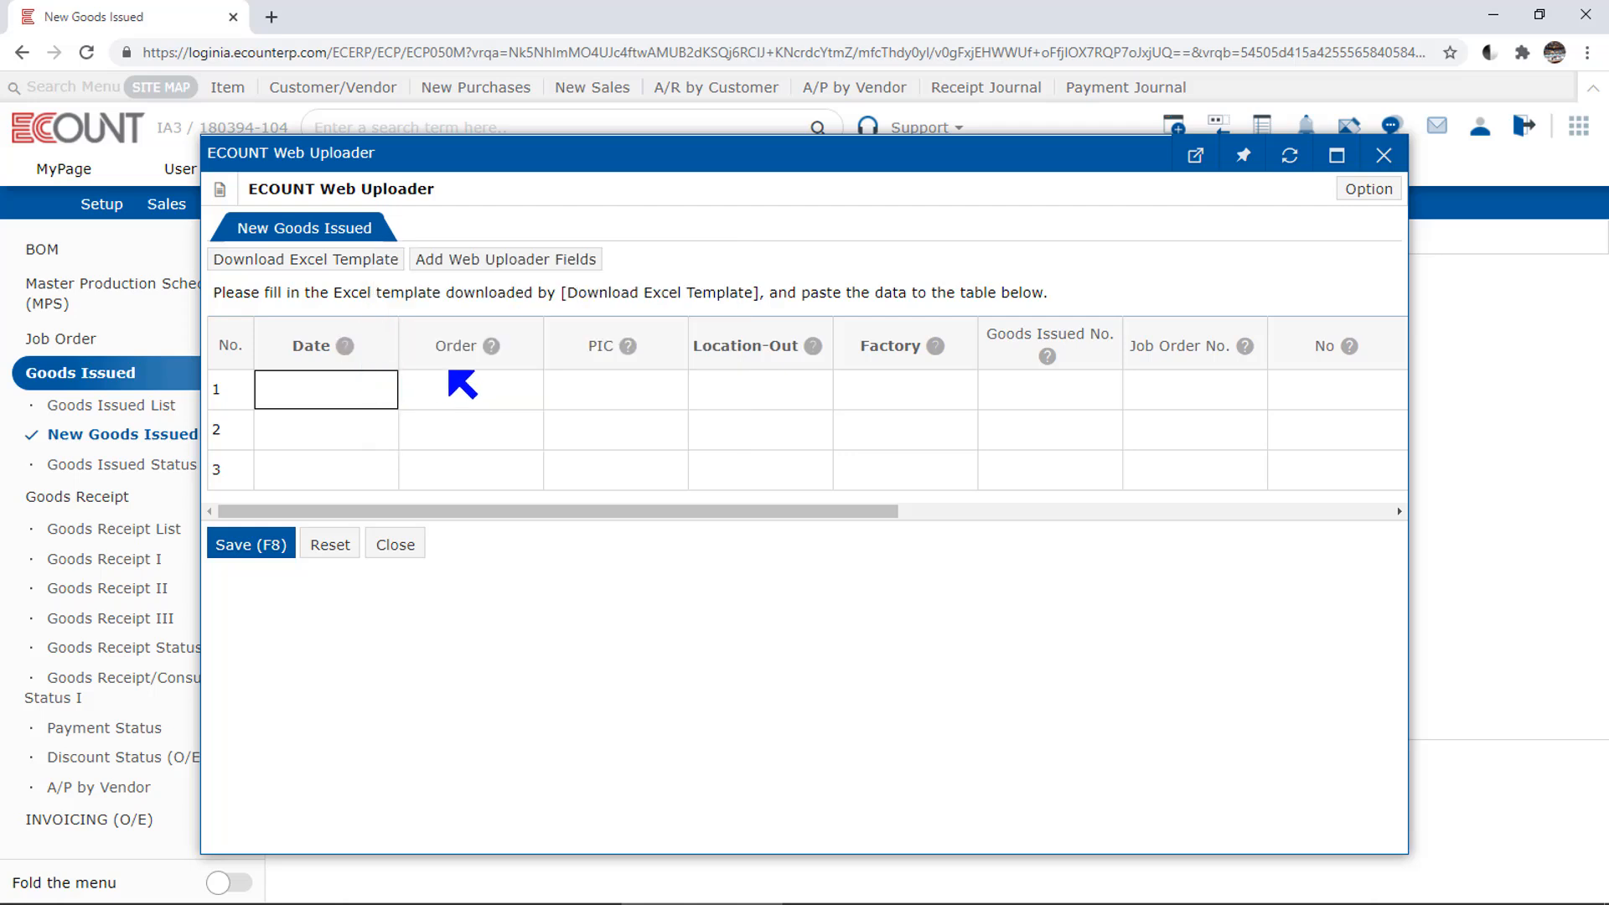
mouse_move(627, 347)
left_click(339, 400)
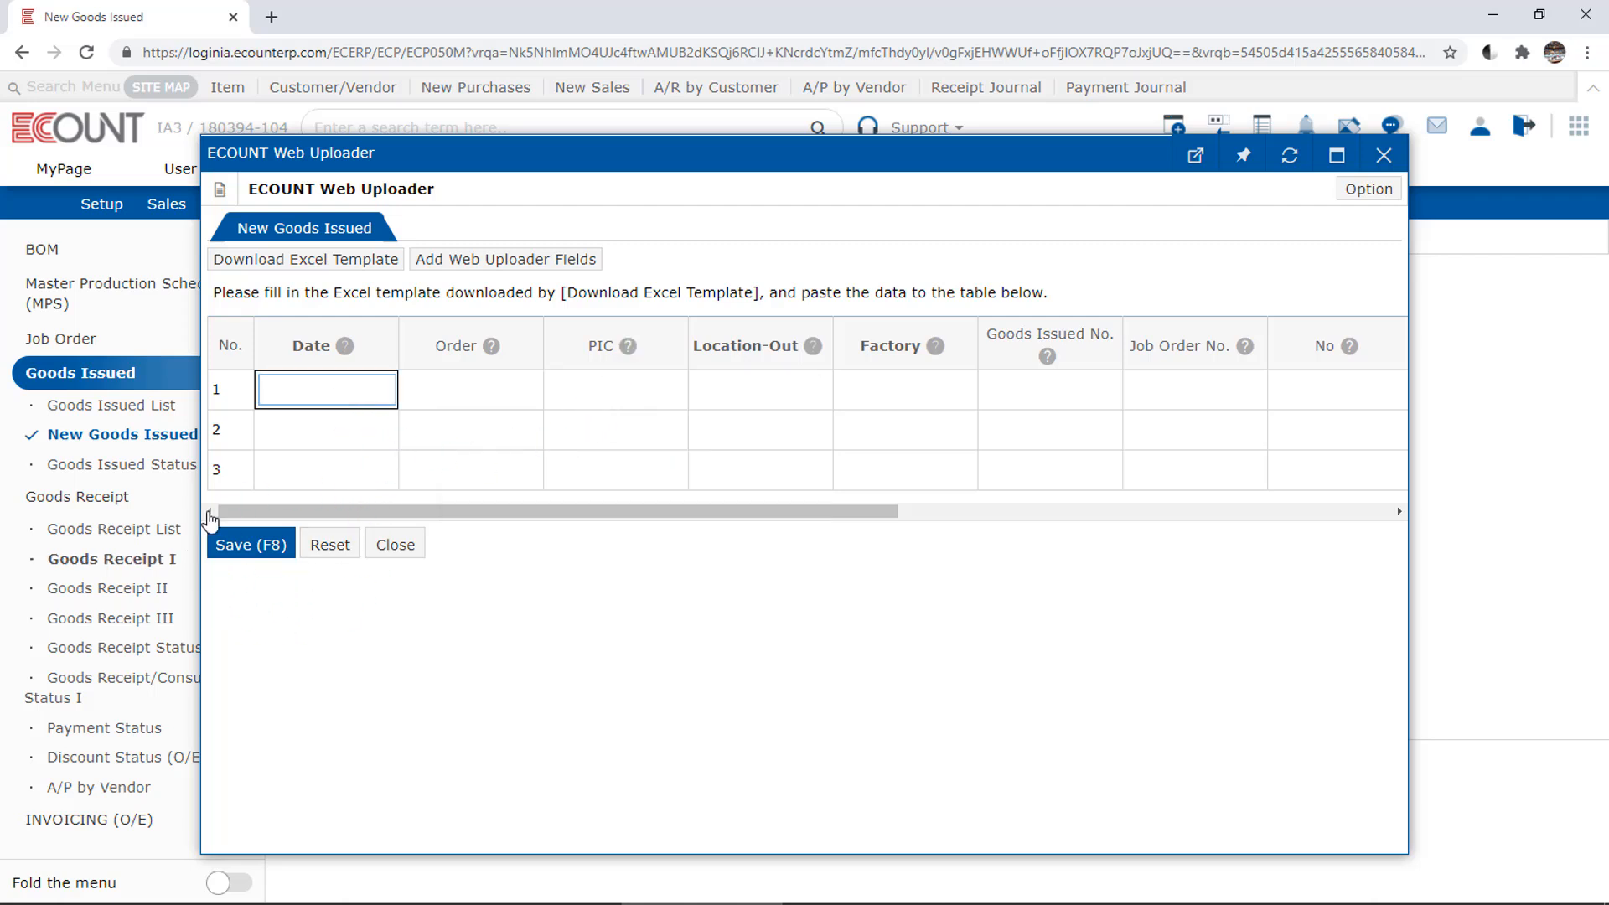
left_click(286, 584)
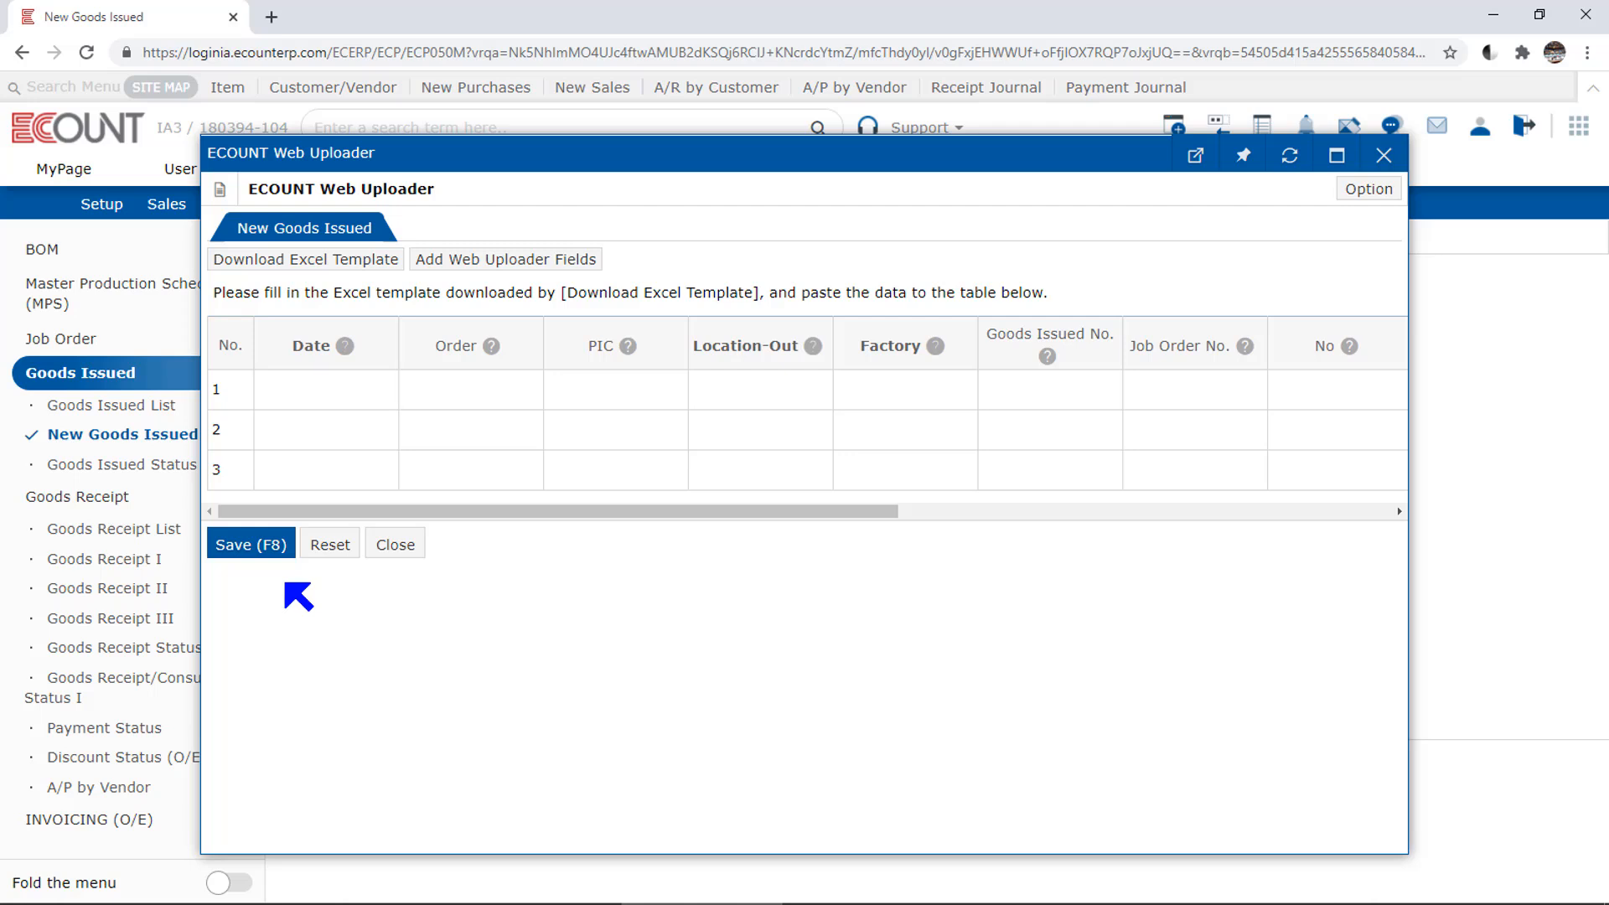
left_click(406, 553)
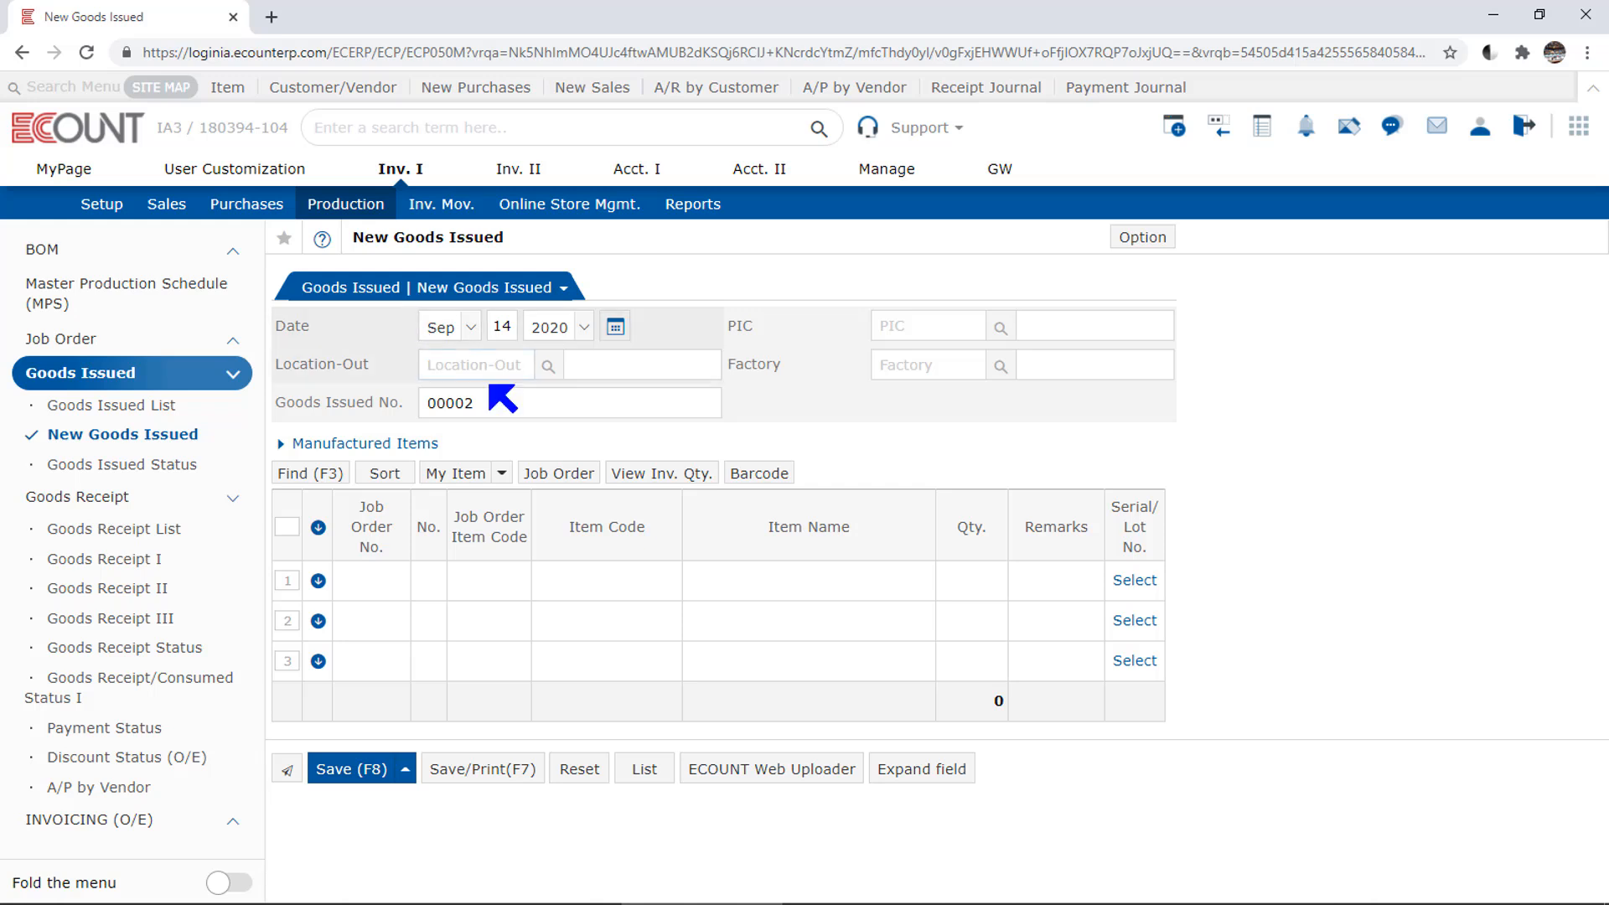
- Check the date calendar of the new goods issued entry and fill in the employee in charge as PIC
left_click(615, 327)
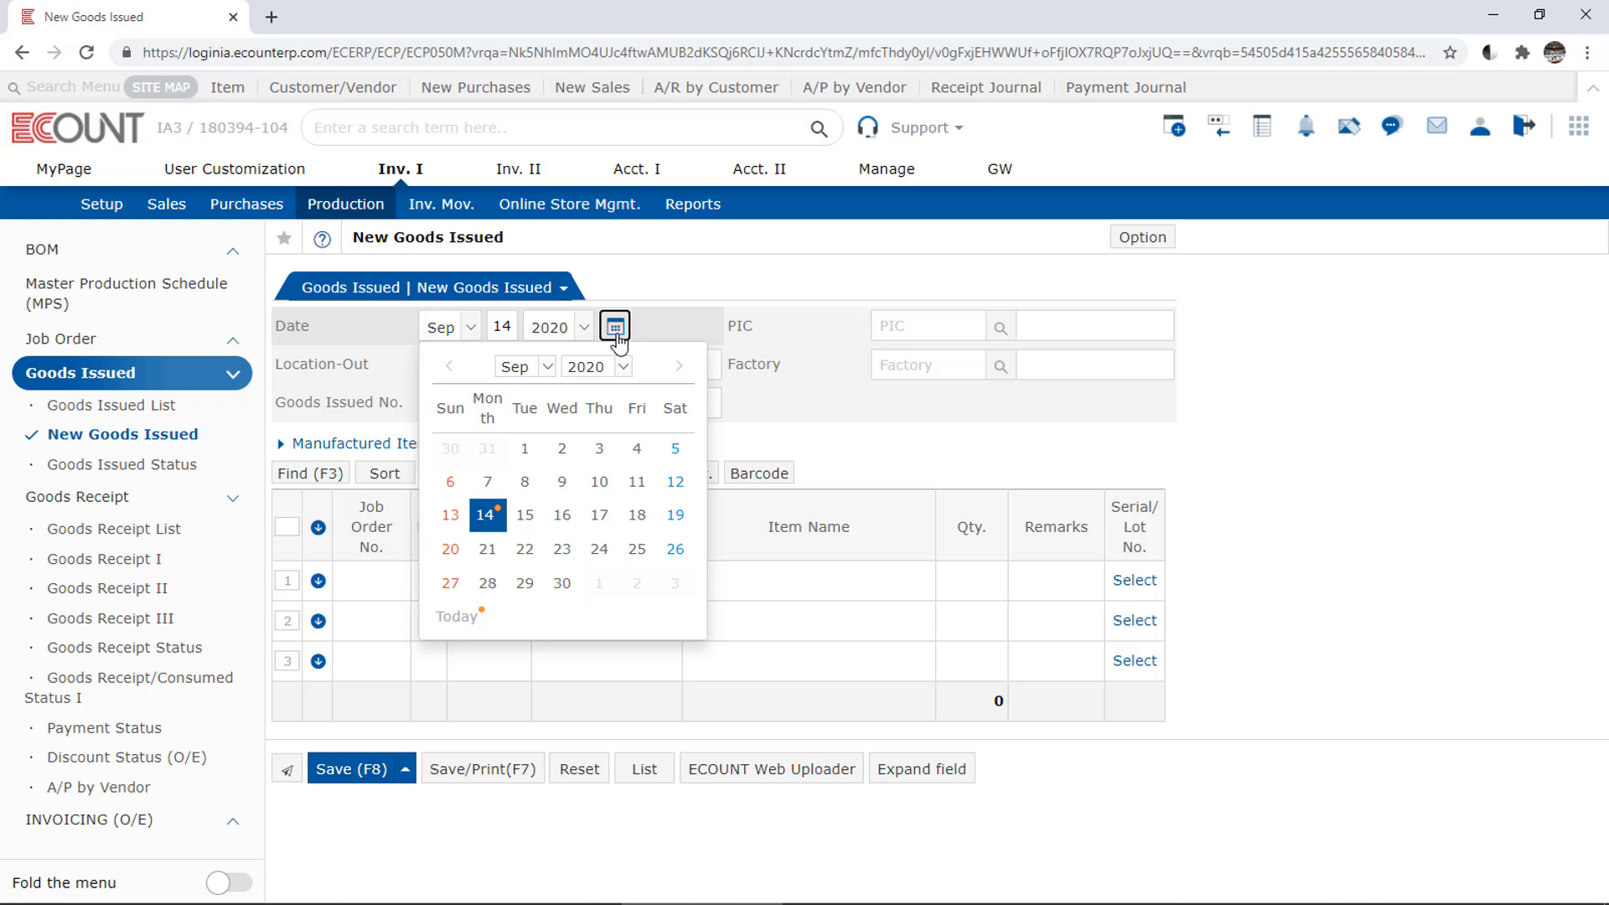
left_click(937, 333)
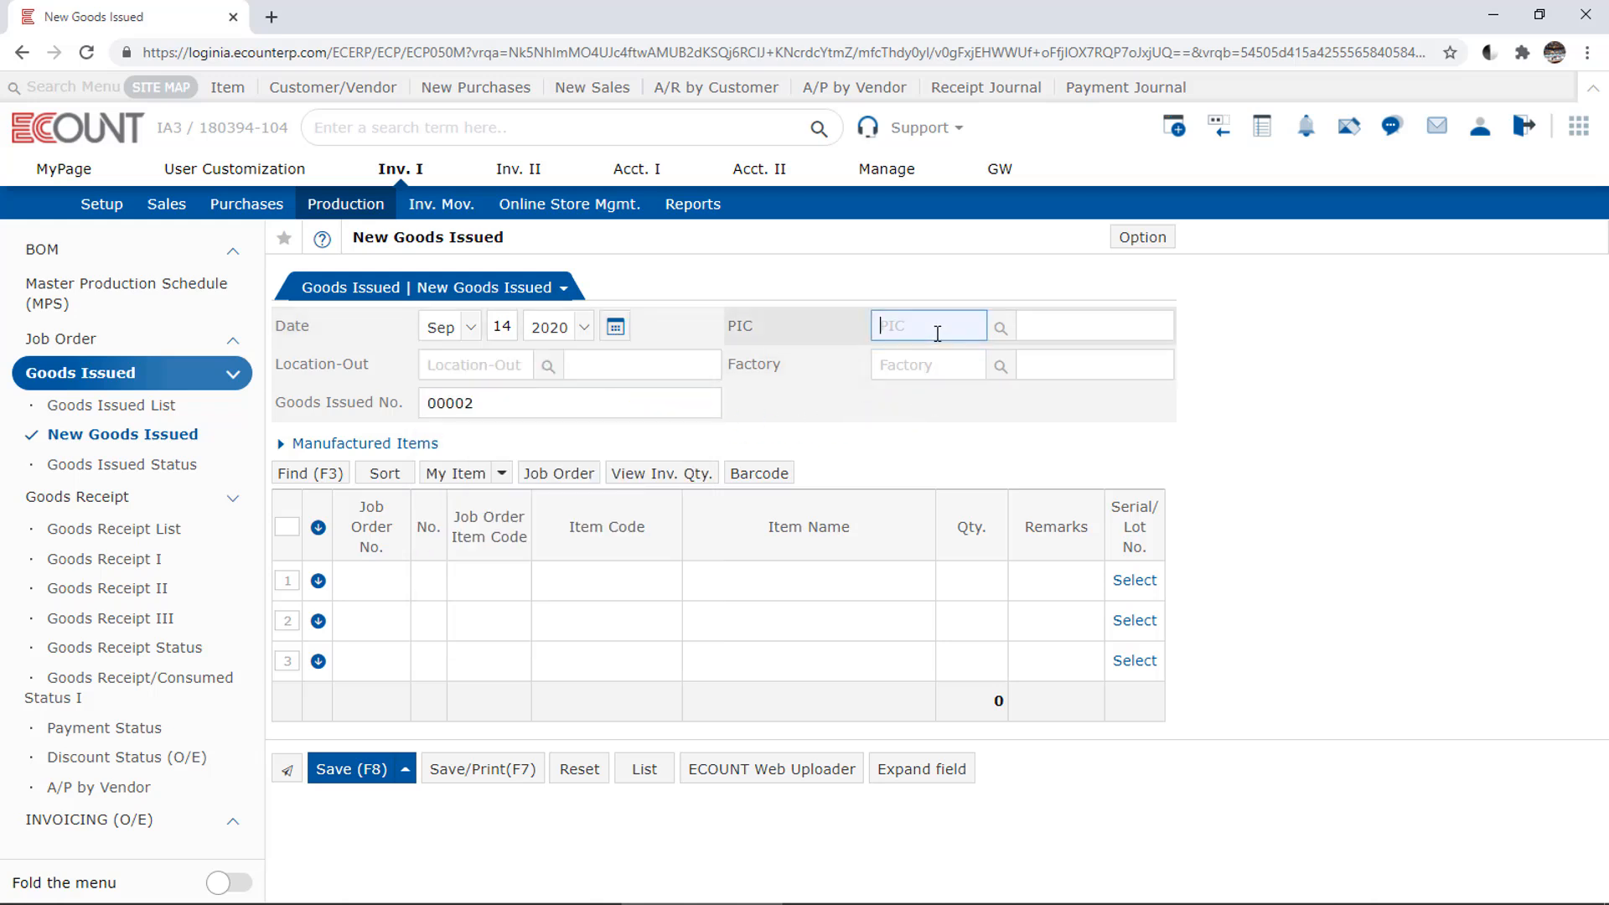
type("kay")
key("Return")
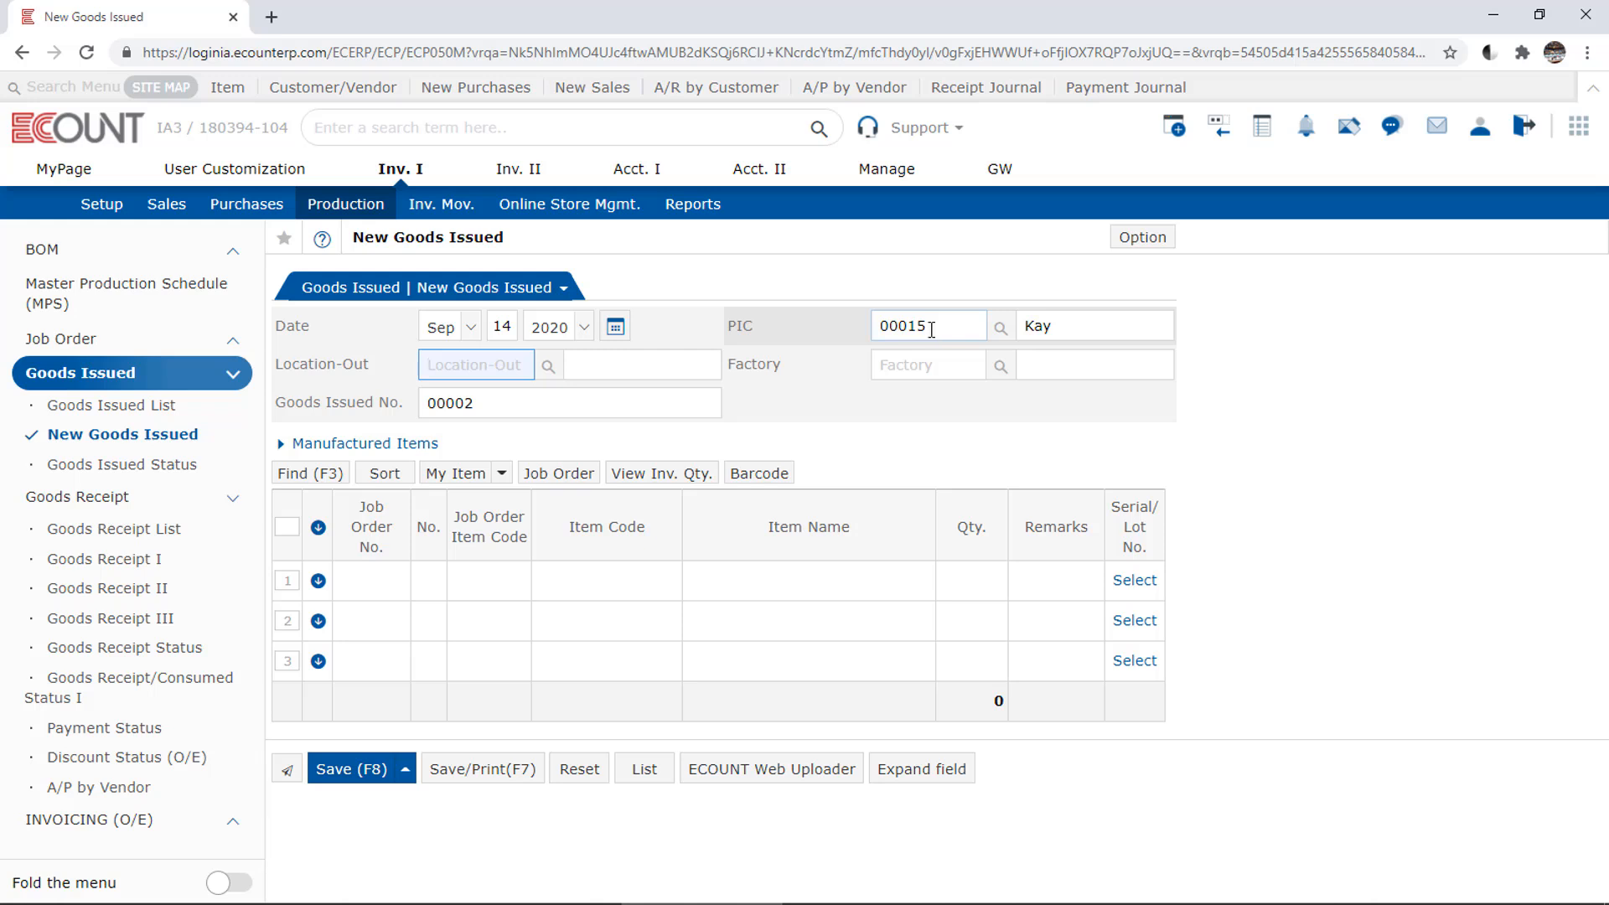
- Set Location-Out to 100 (Headquarter W/H) and Factory to 00017 (Baking Factory 2)
left_click(384, 369)
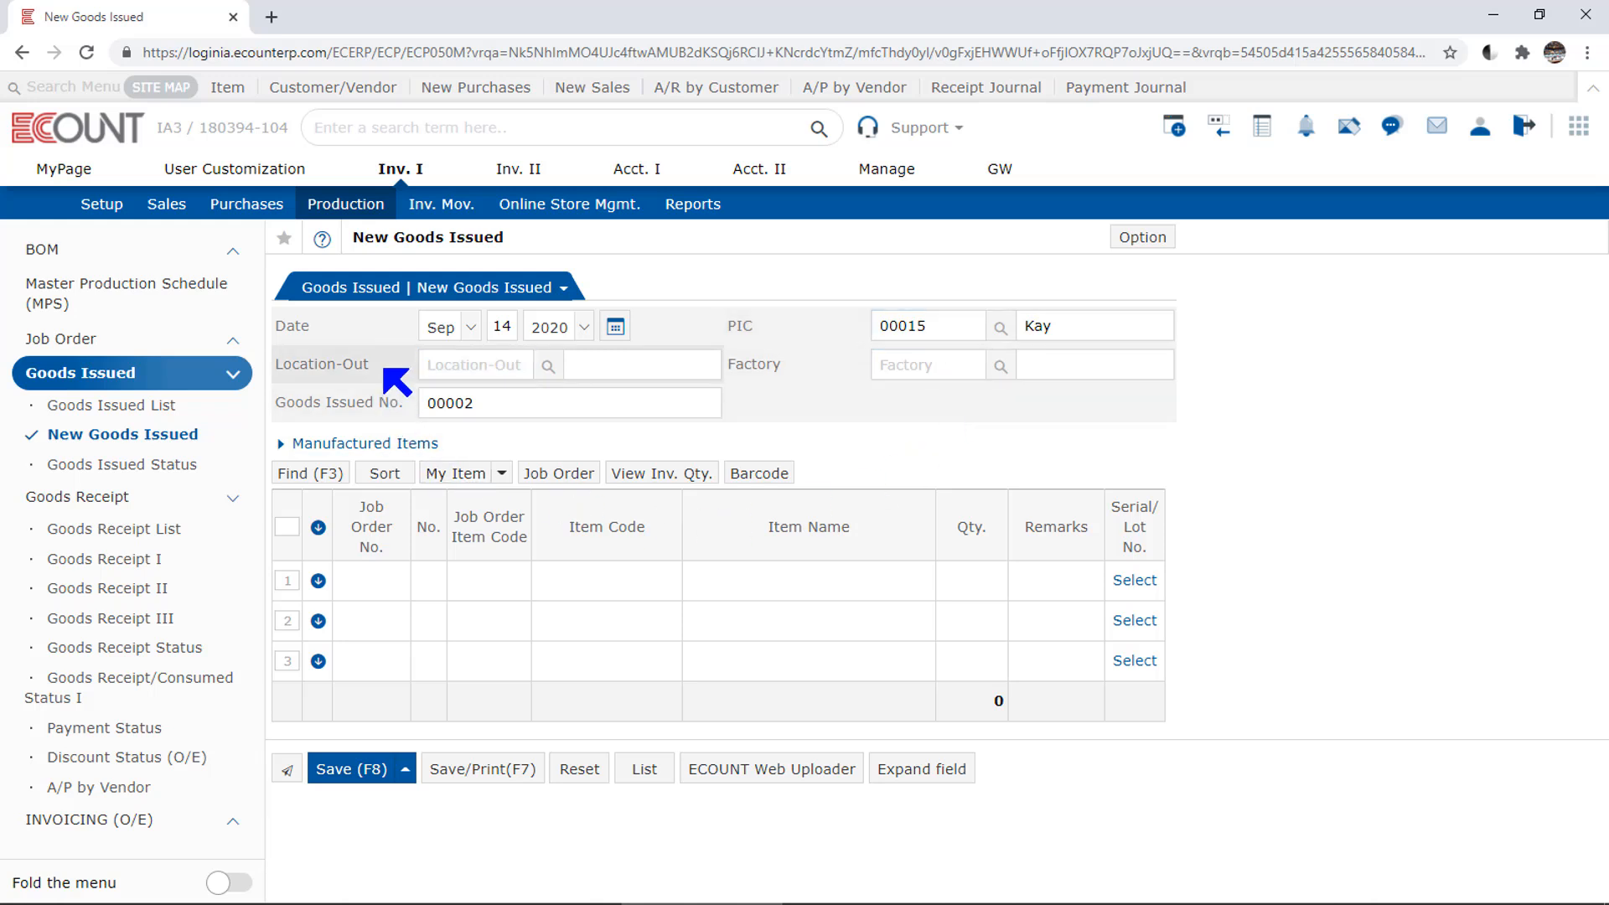
left_click(479, 372)
type("100")
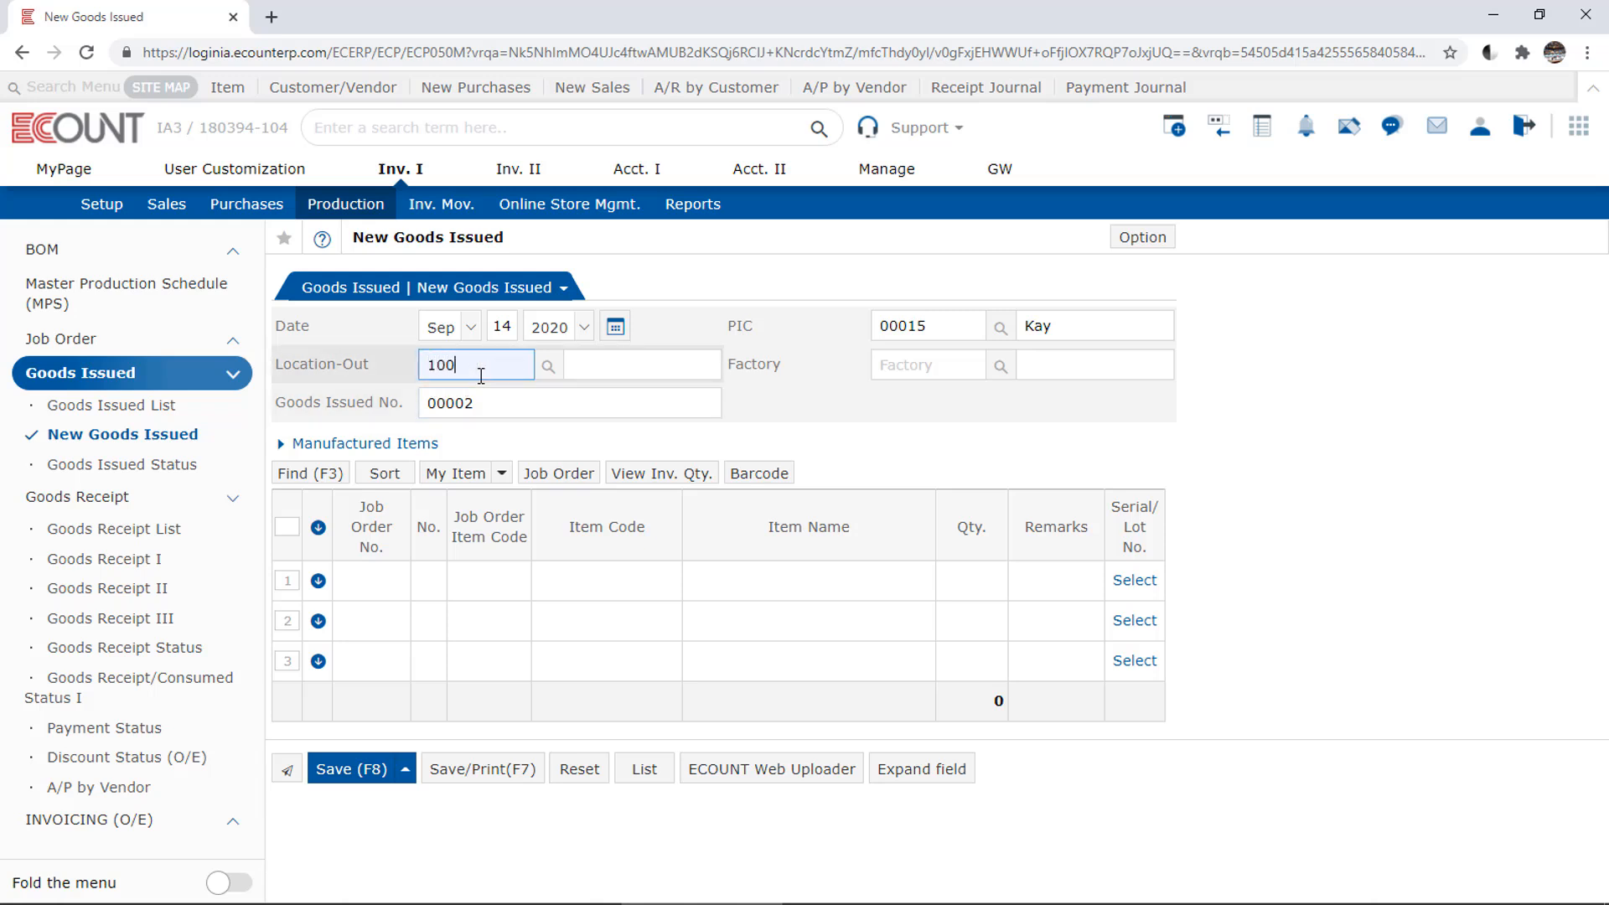
key("Return")
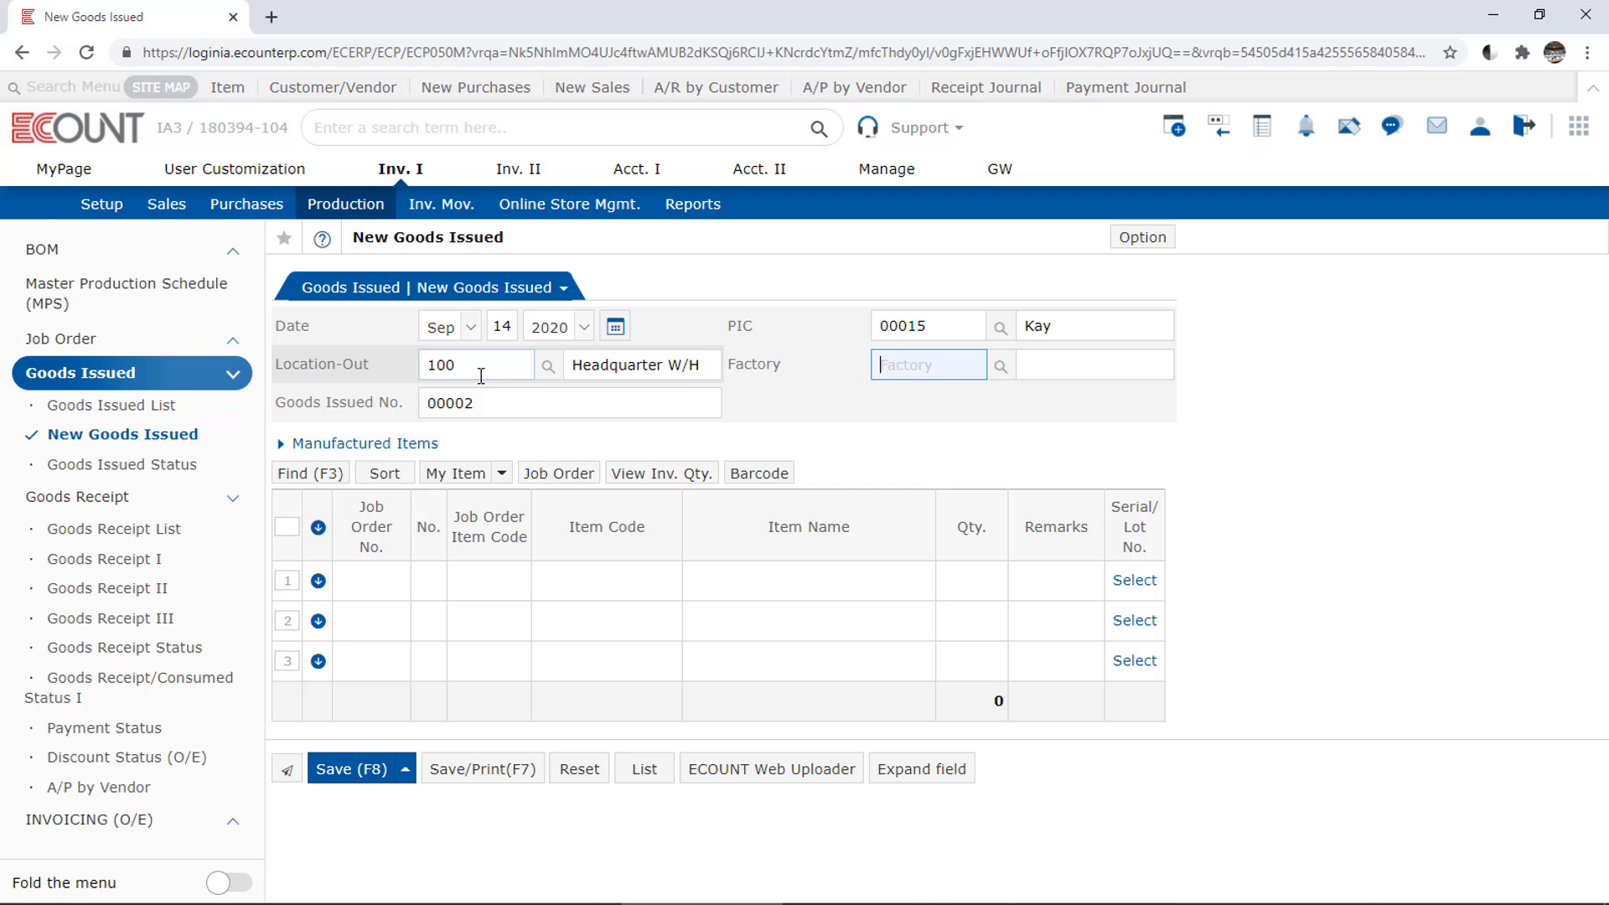
left_click(846, 366)
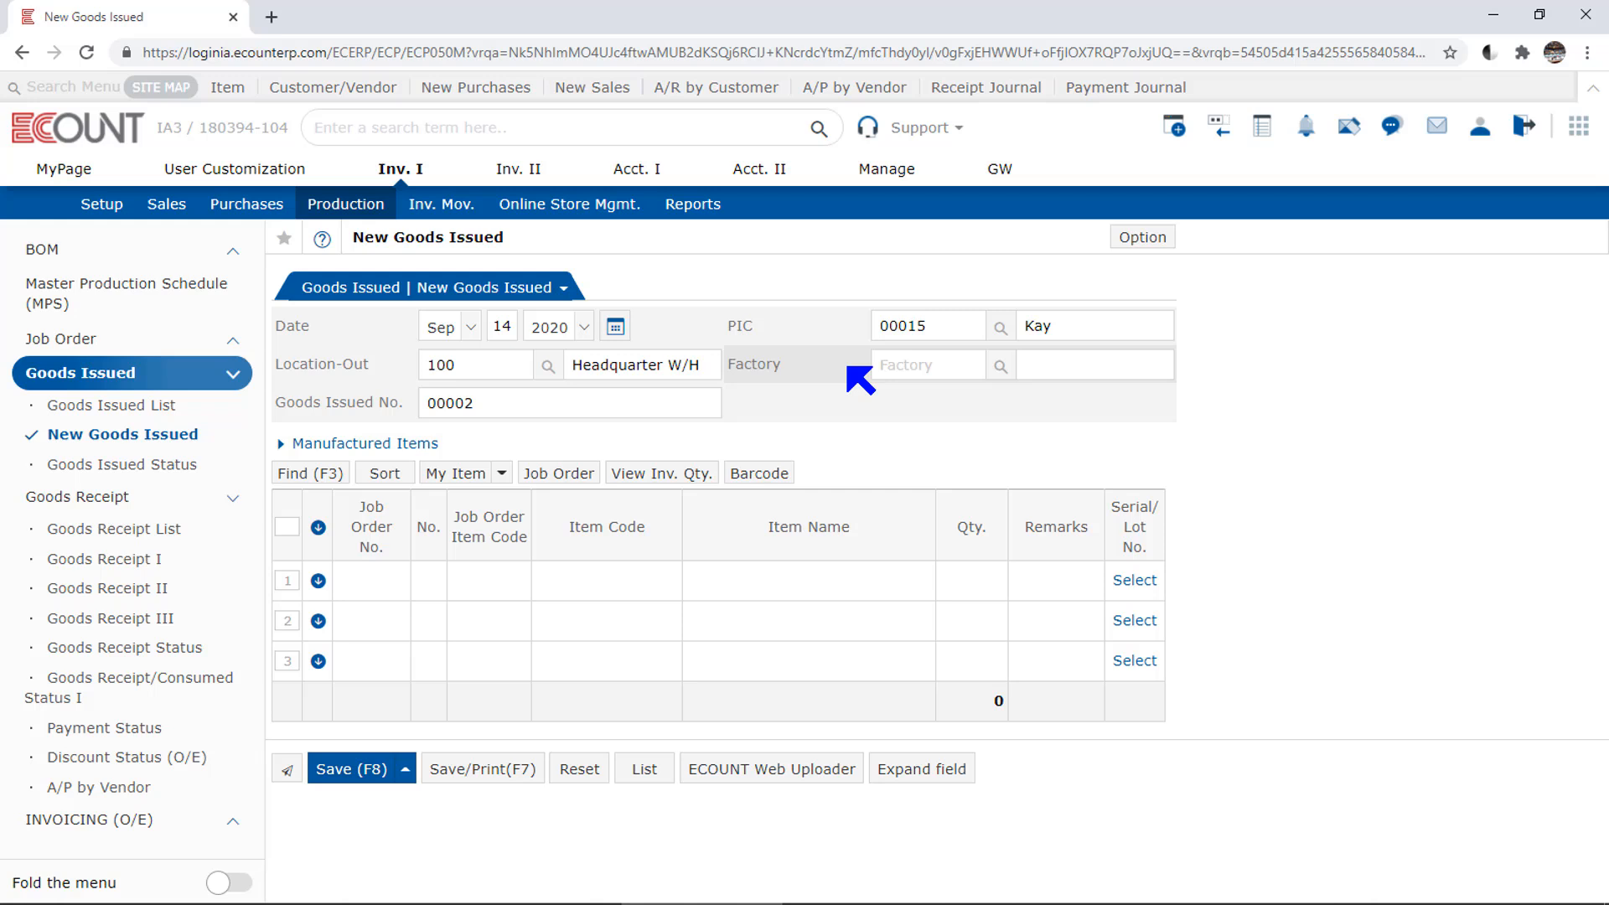
left_click(919, 366)
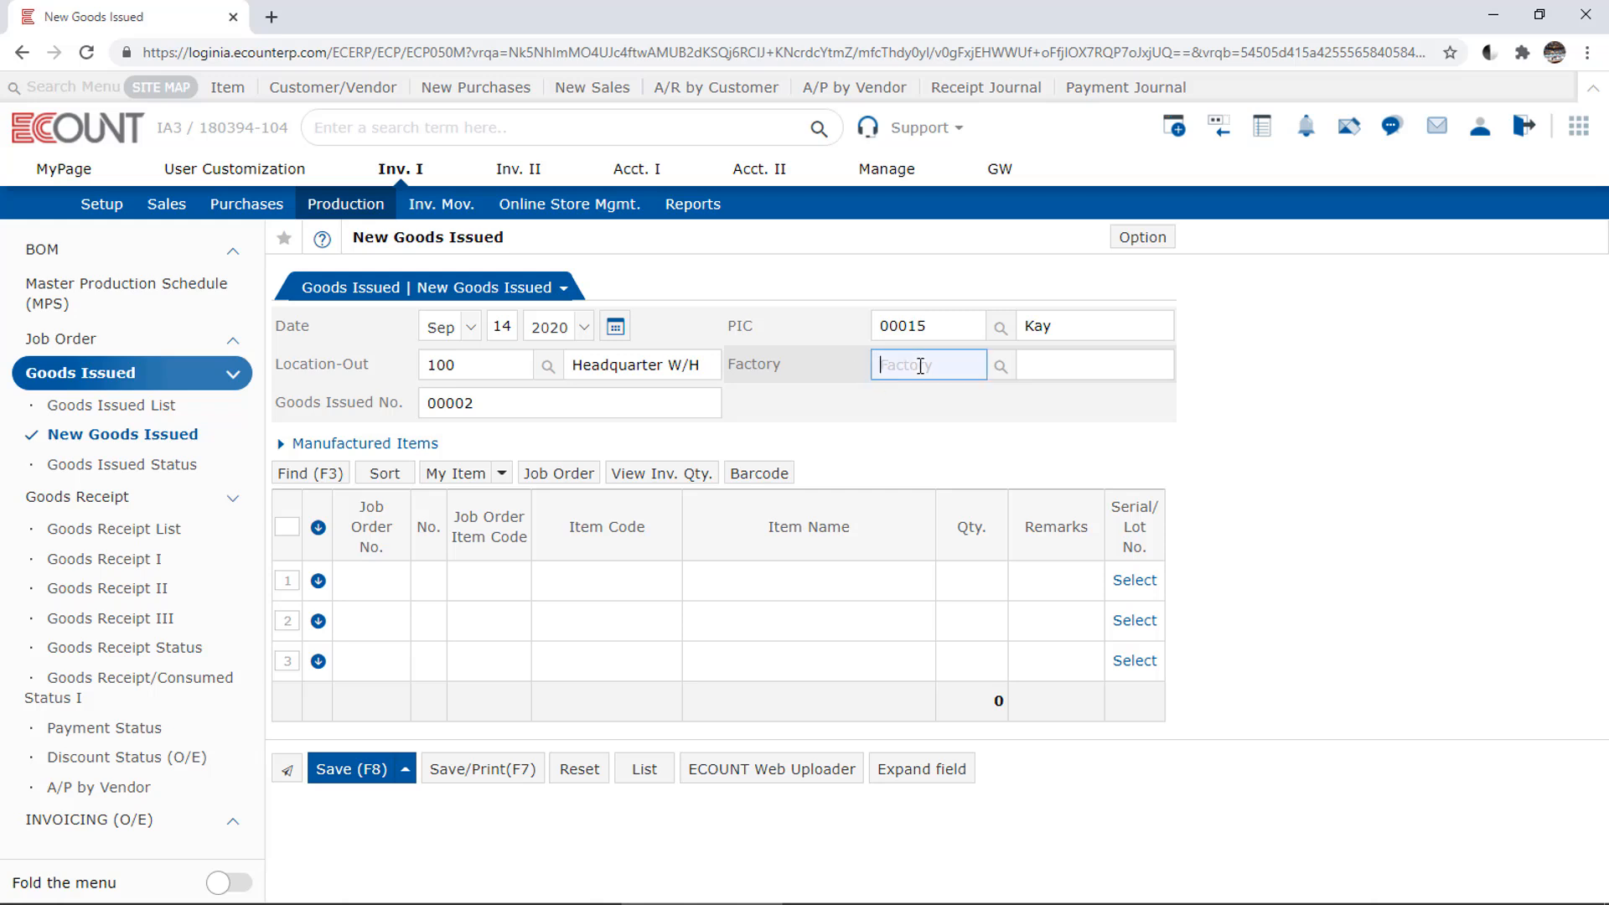
type("00017")
key("Return")
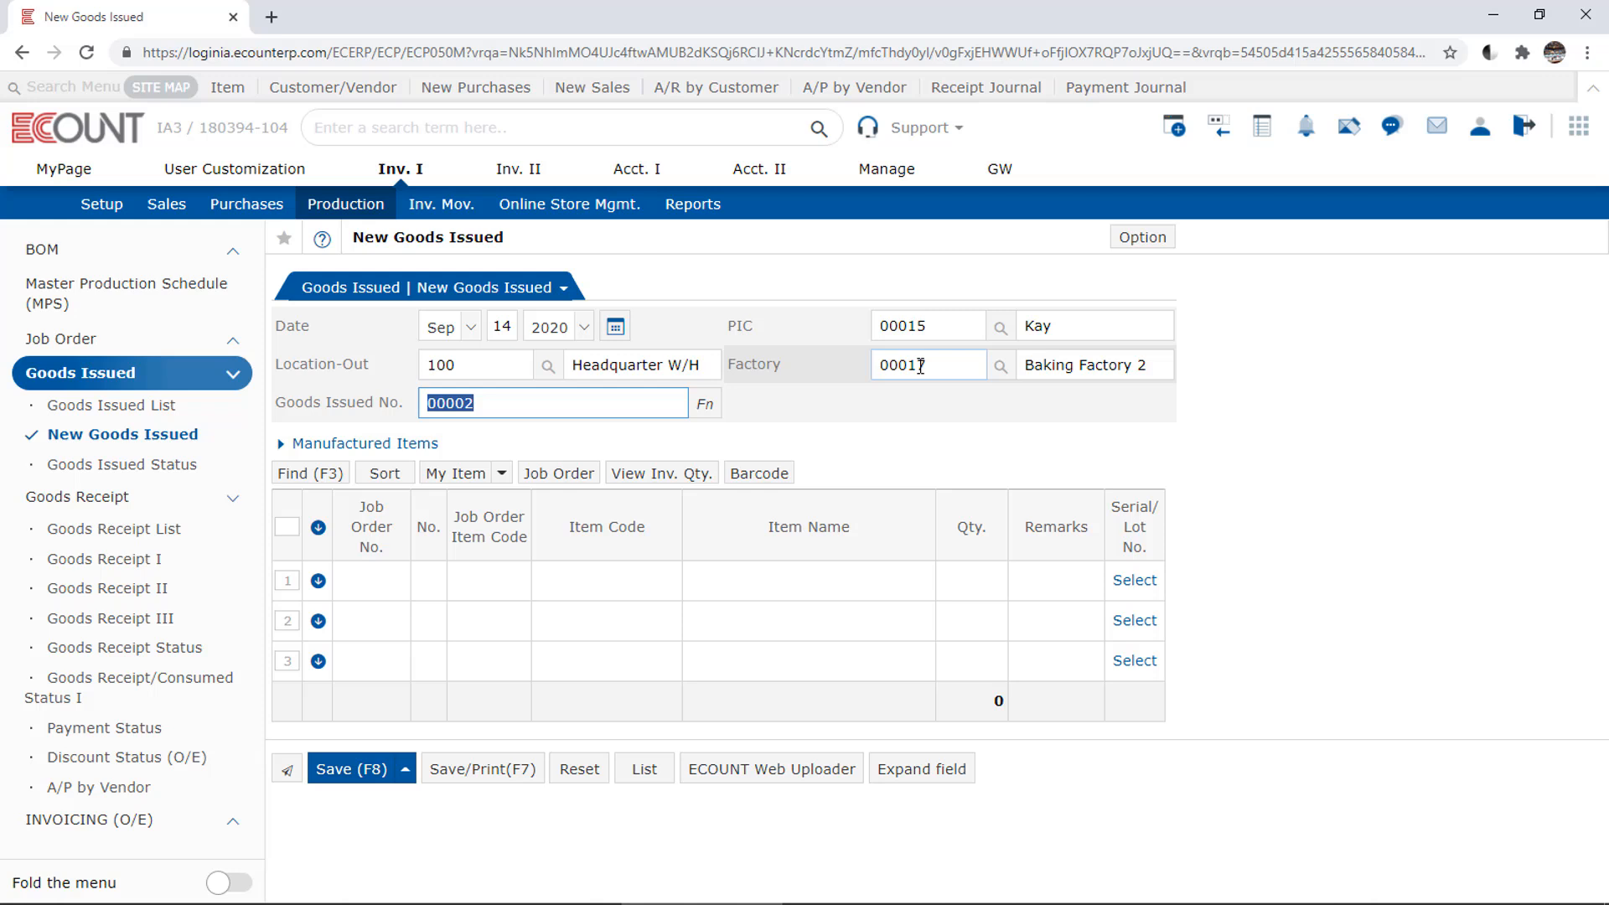
- Load the WMC Hotel job order for Beef Barbecue Pizza (packed) into the slip by applying its residual quantity
left_click(560, 474)
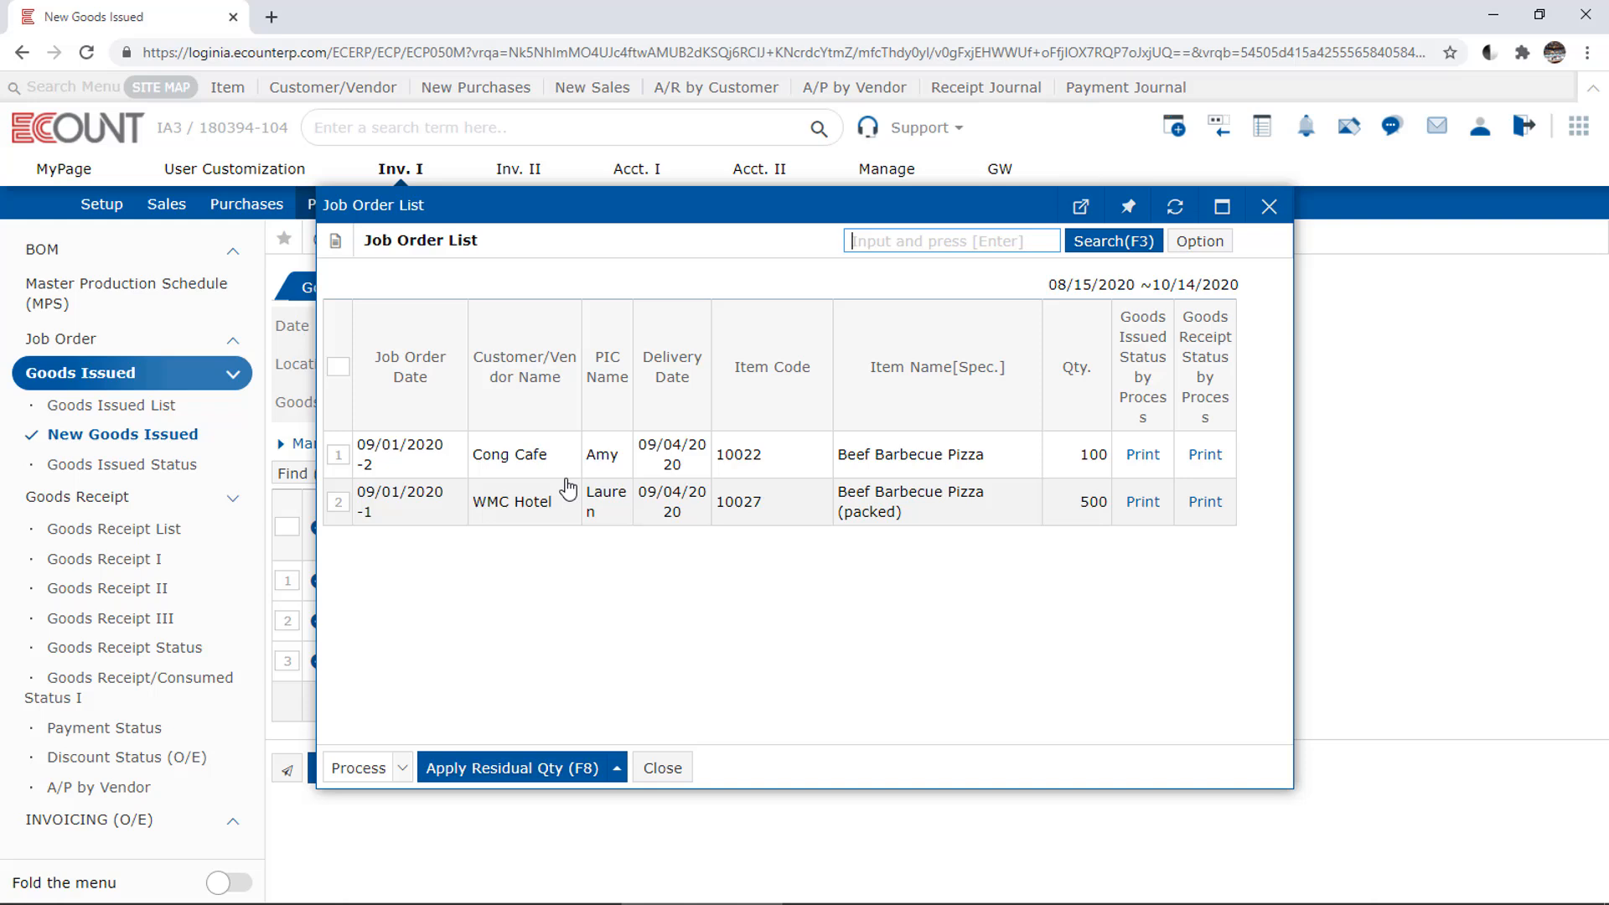
left_click(340, 504)
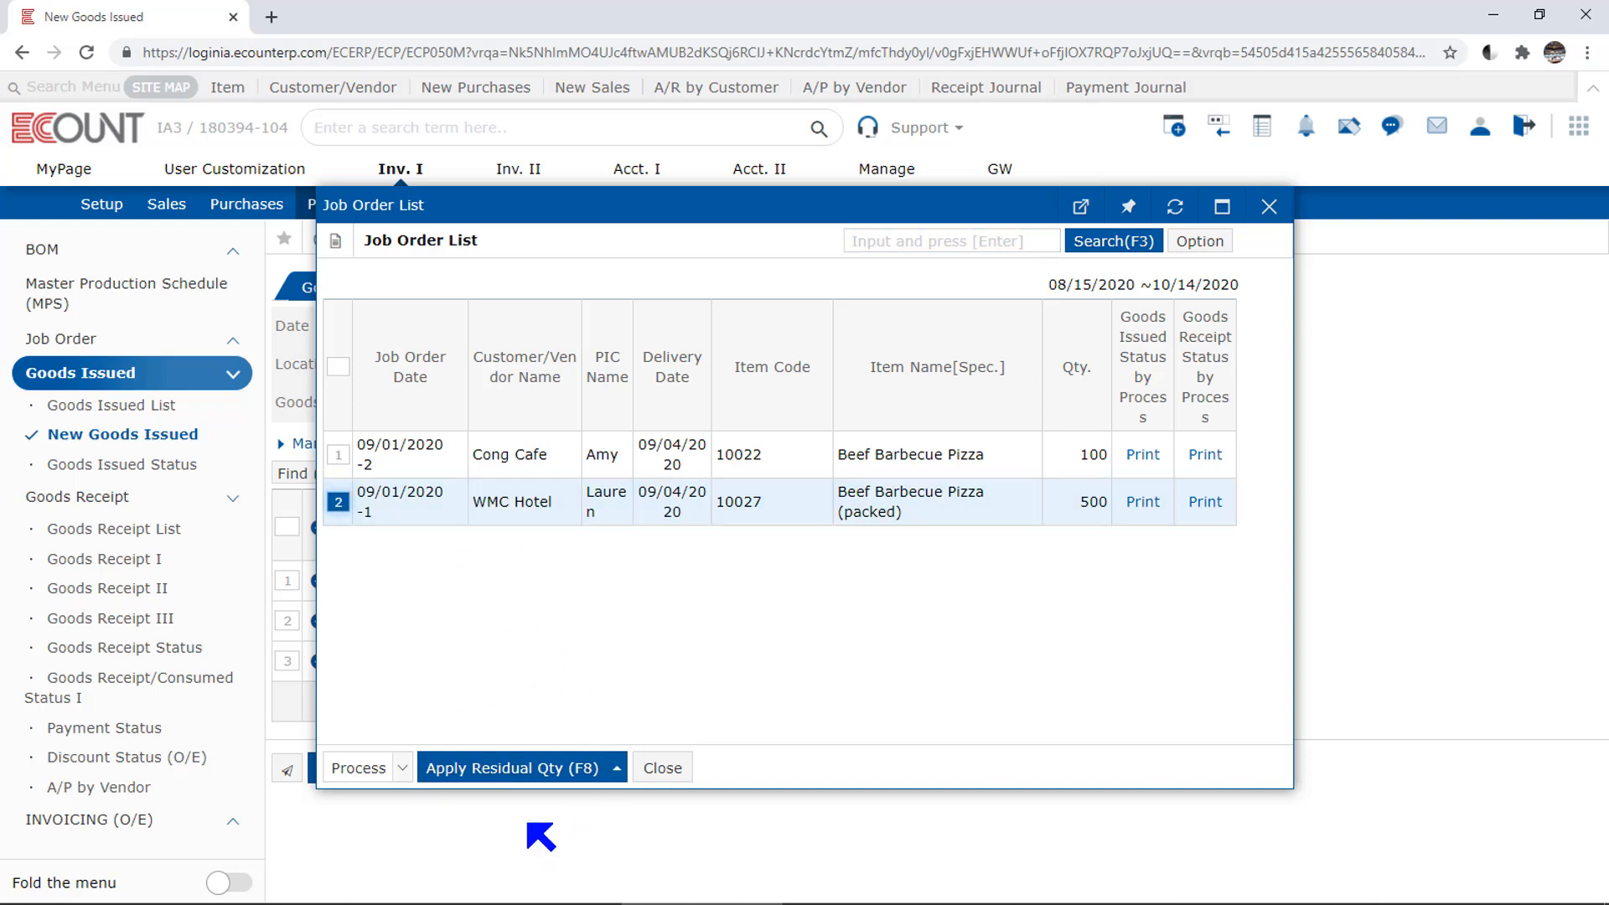
left_click(545, 780)
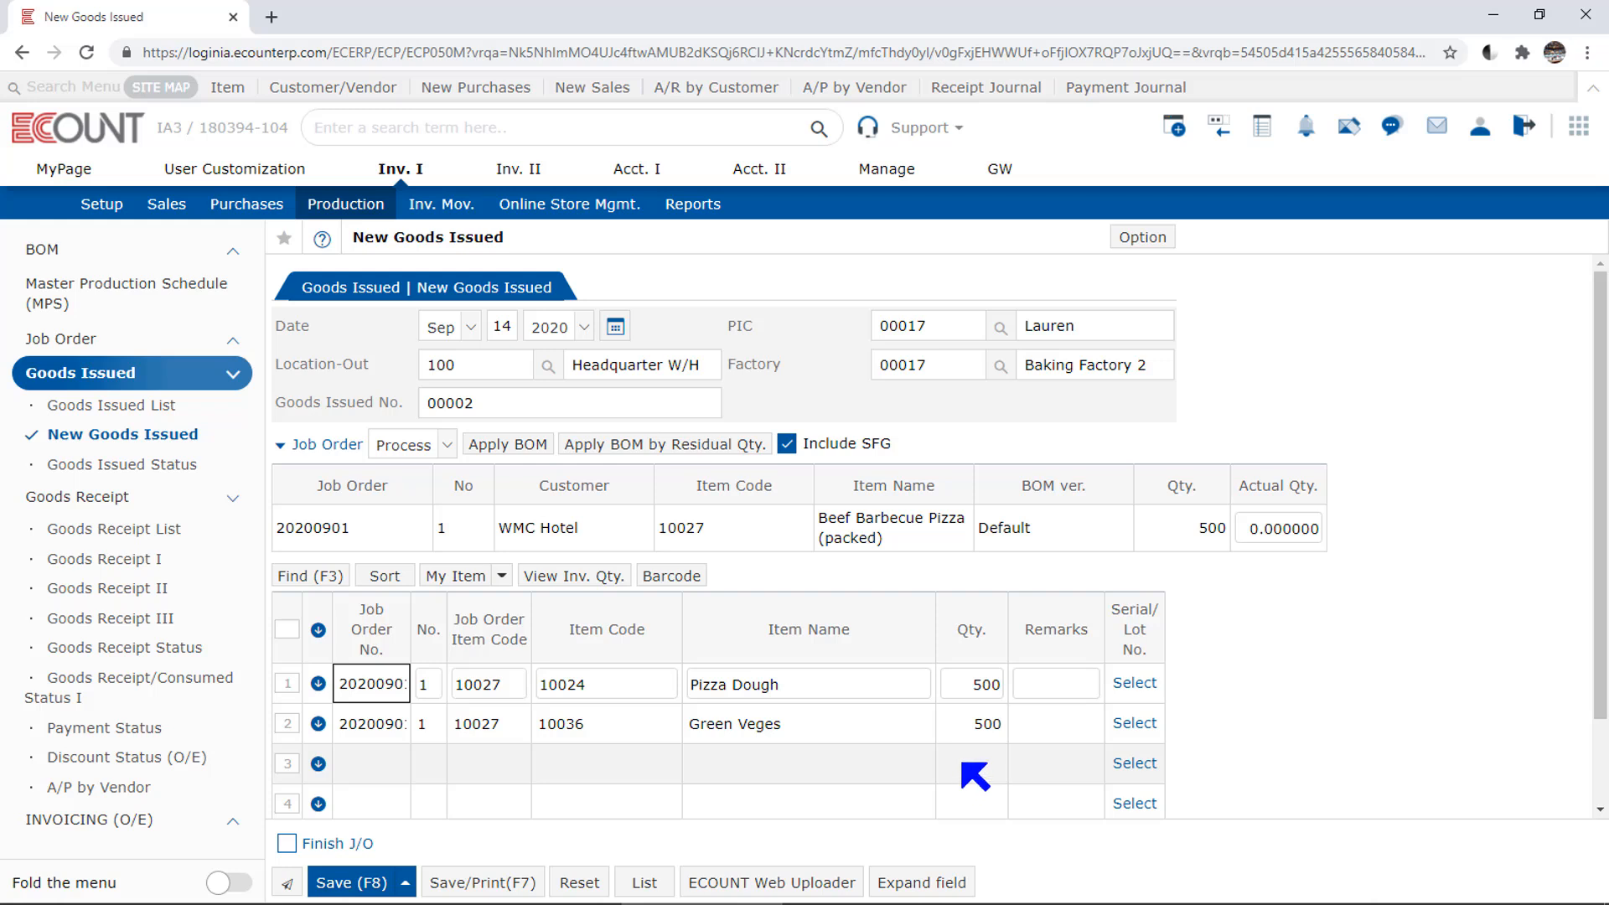
- Keep the BOM level at Process, set the job order's Actual Qty. to 300, and apply the BOM
left_click(409, 462)
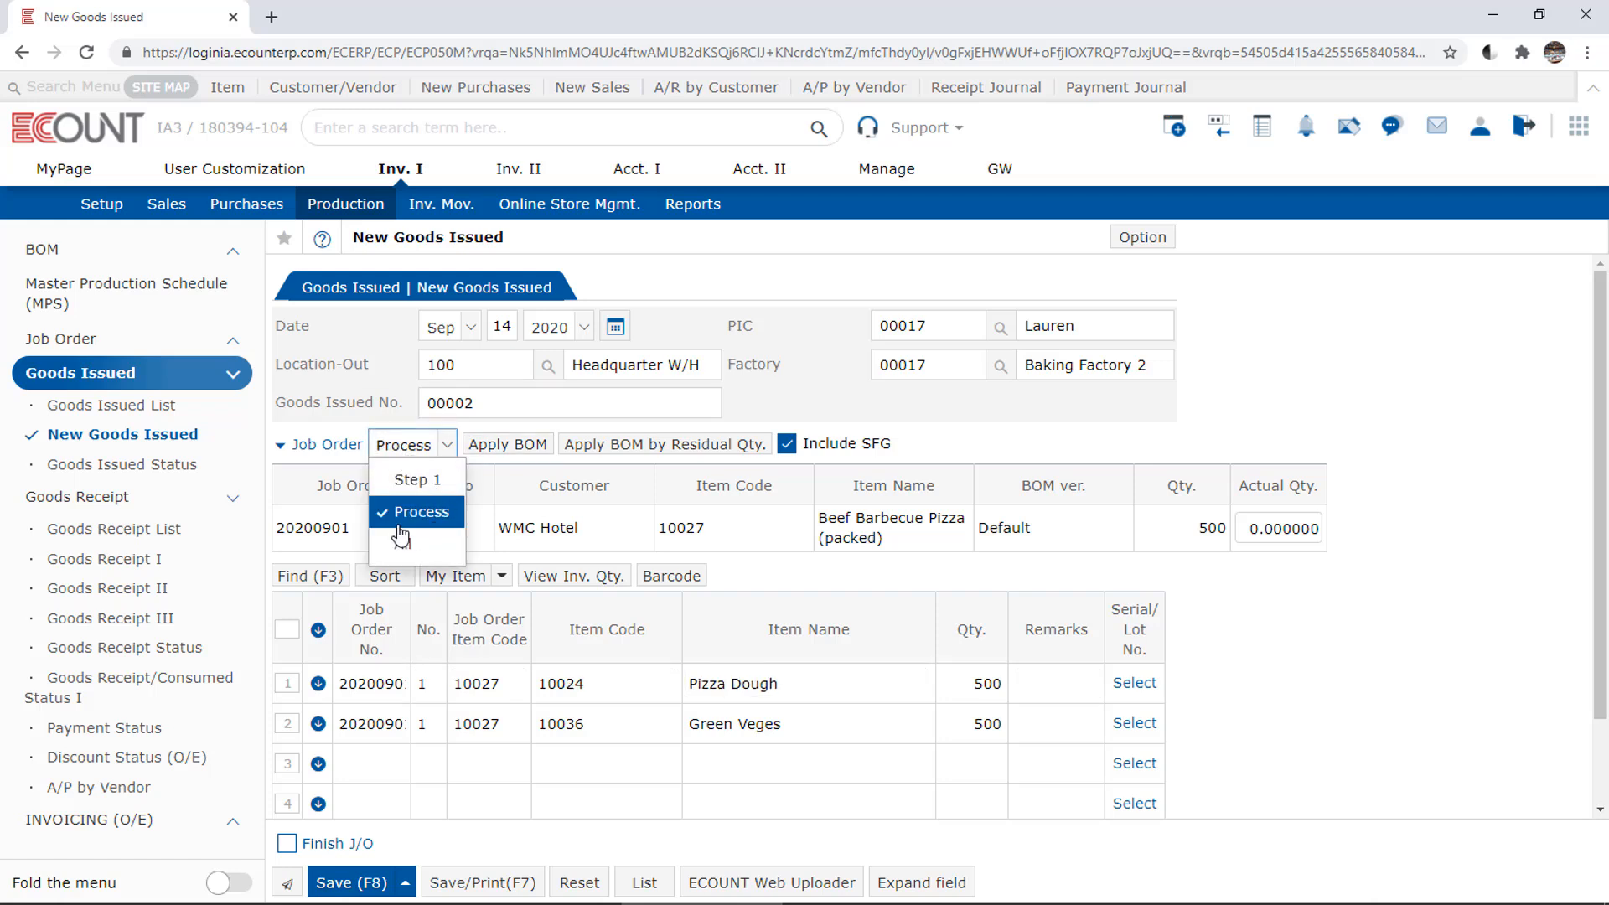
left_click(435, 523)
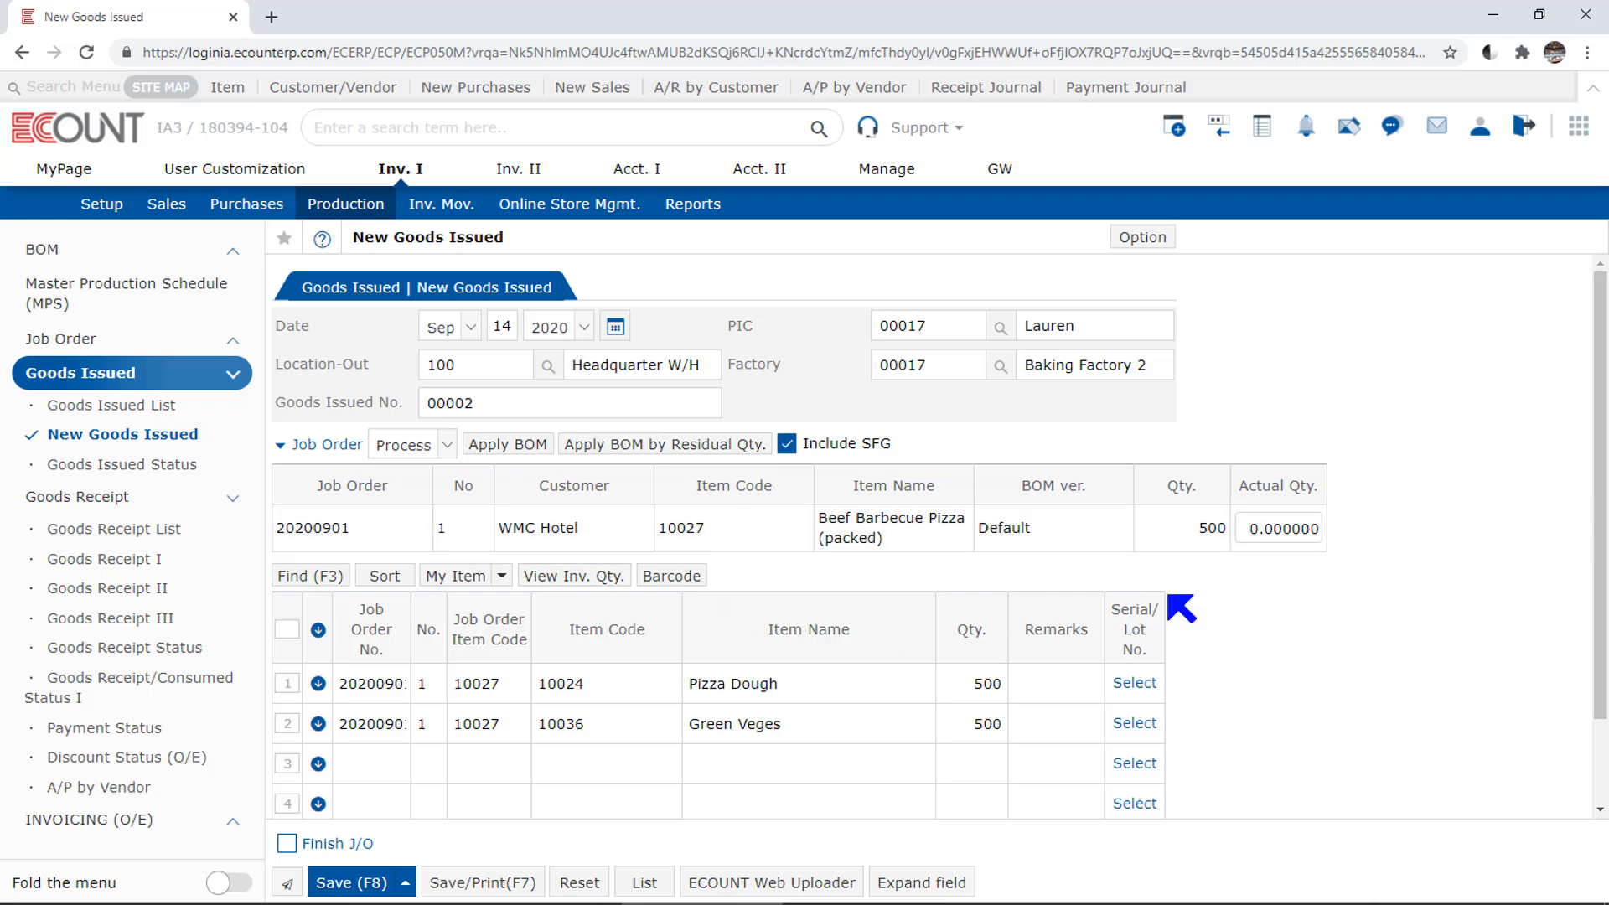
left_click(1267, 536)
type("300")
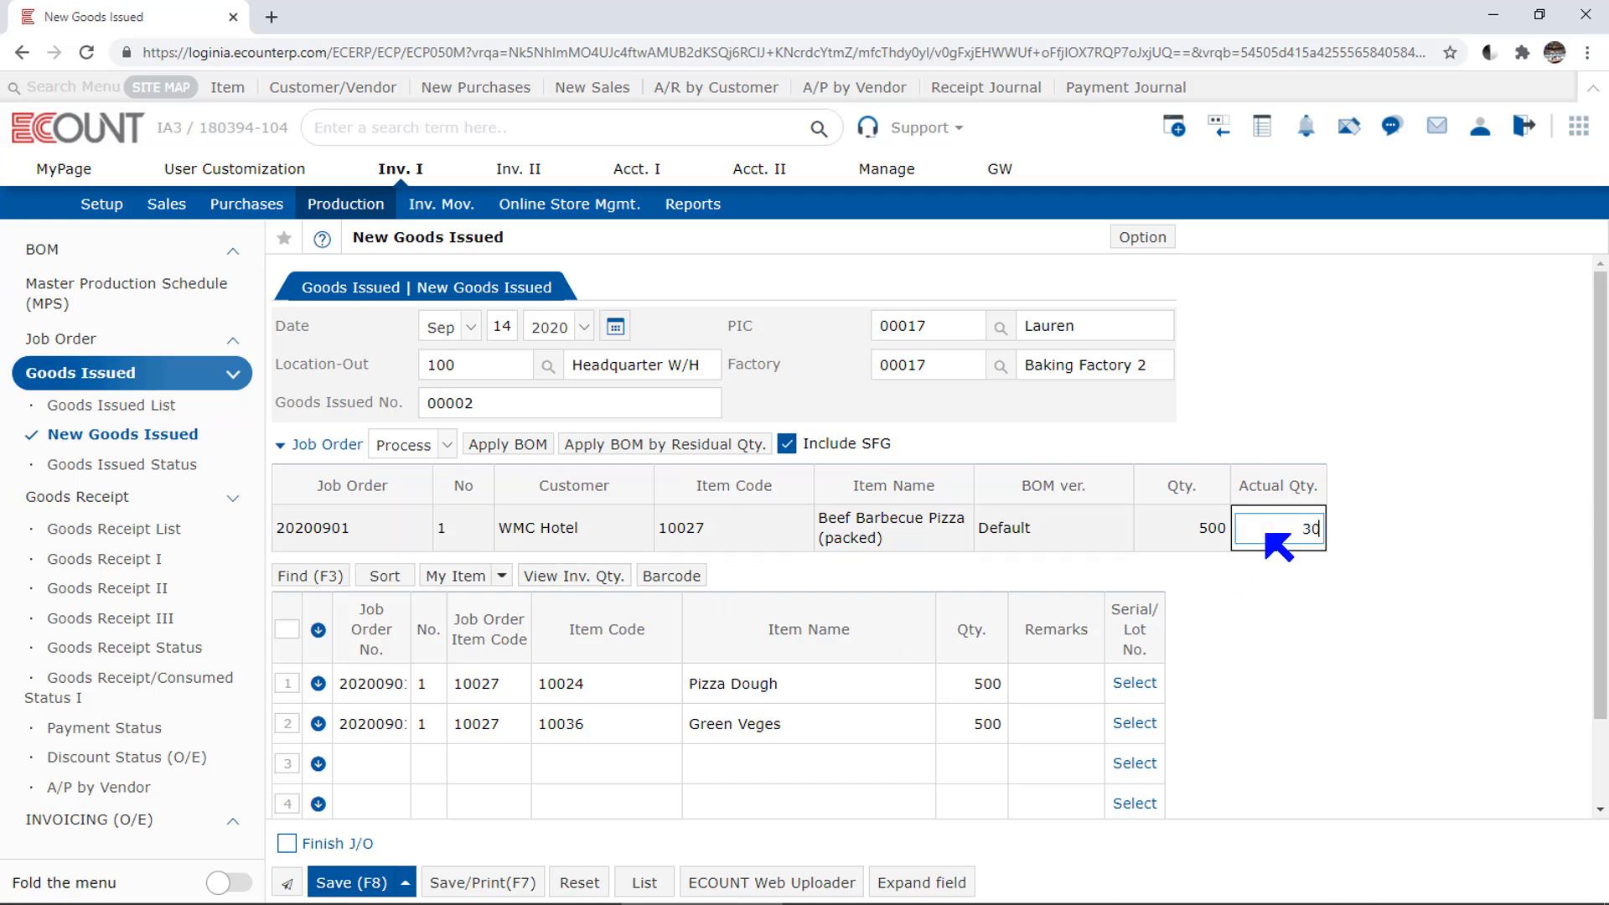
key("Return")
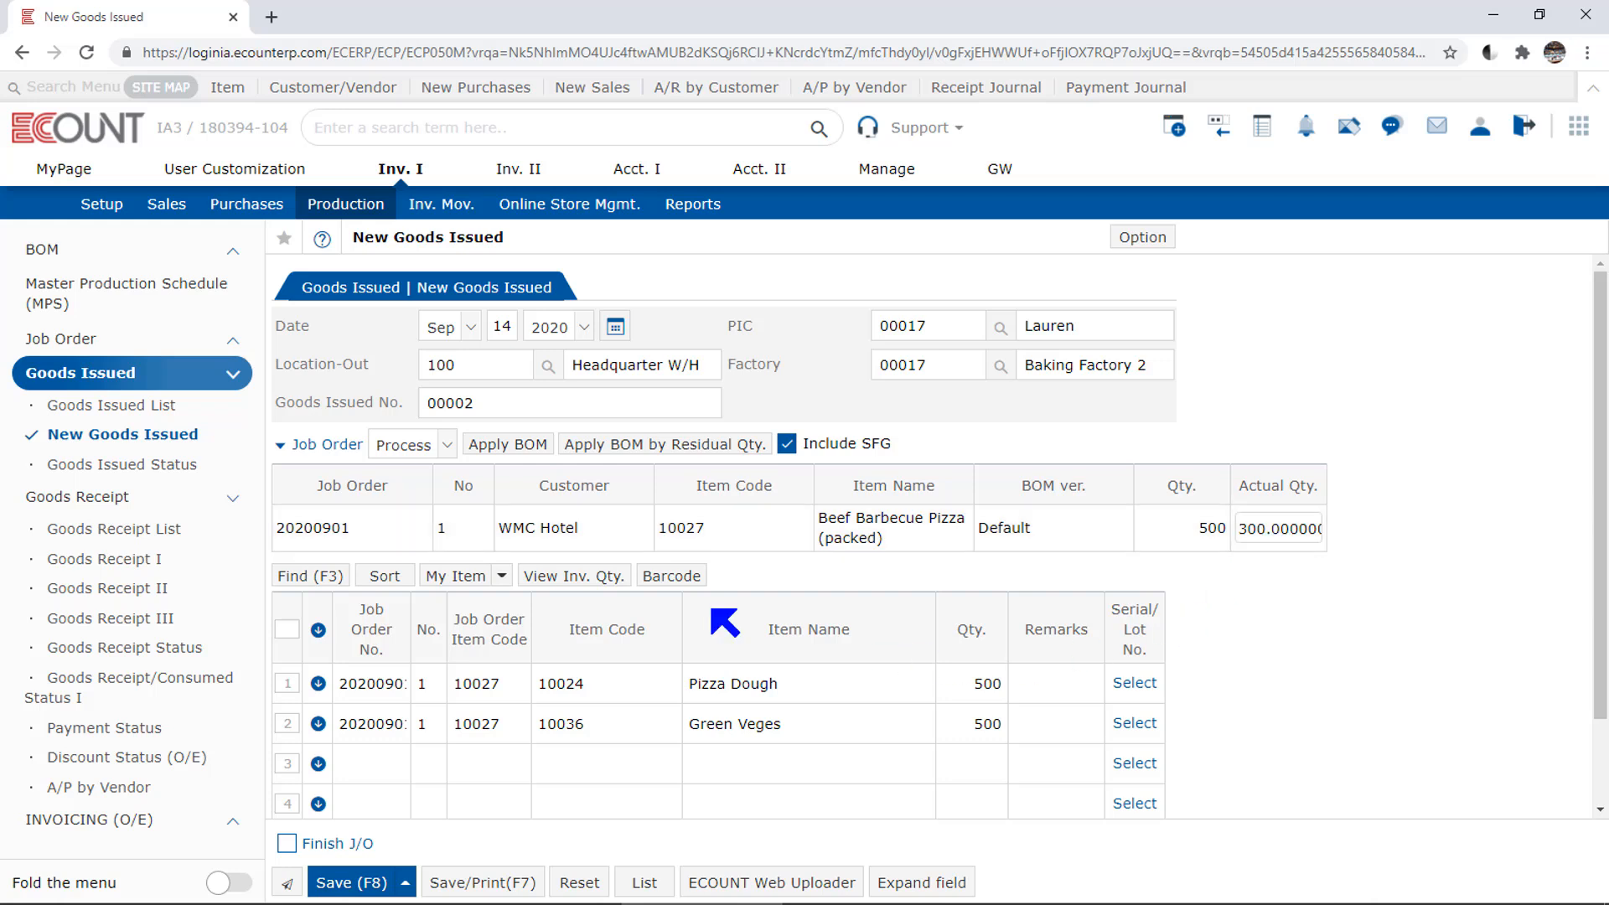
left_click(509, 445)
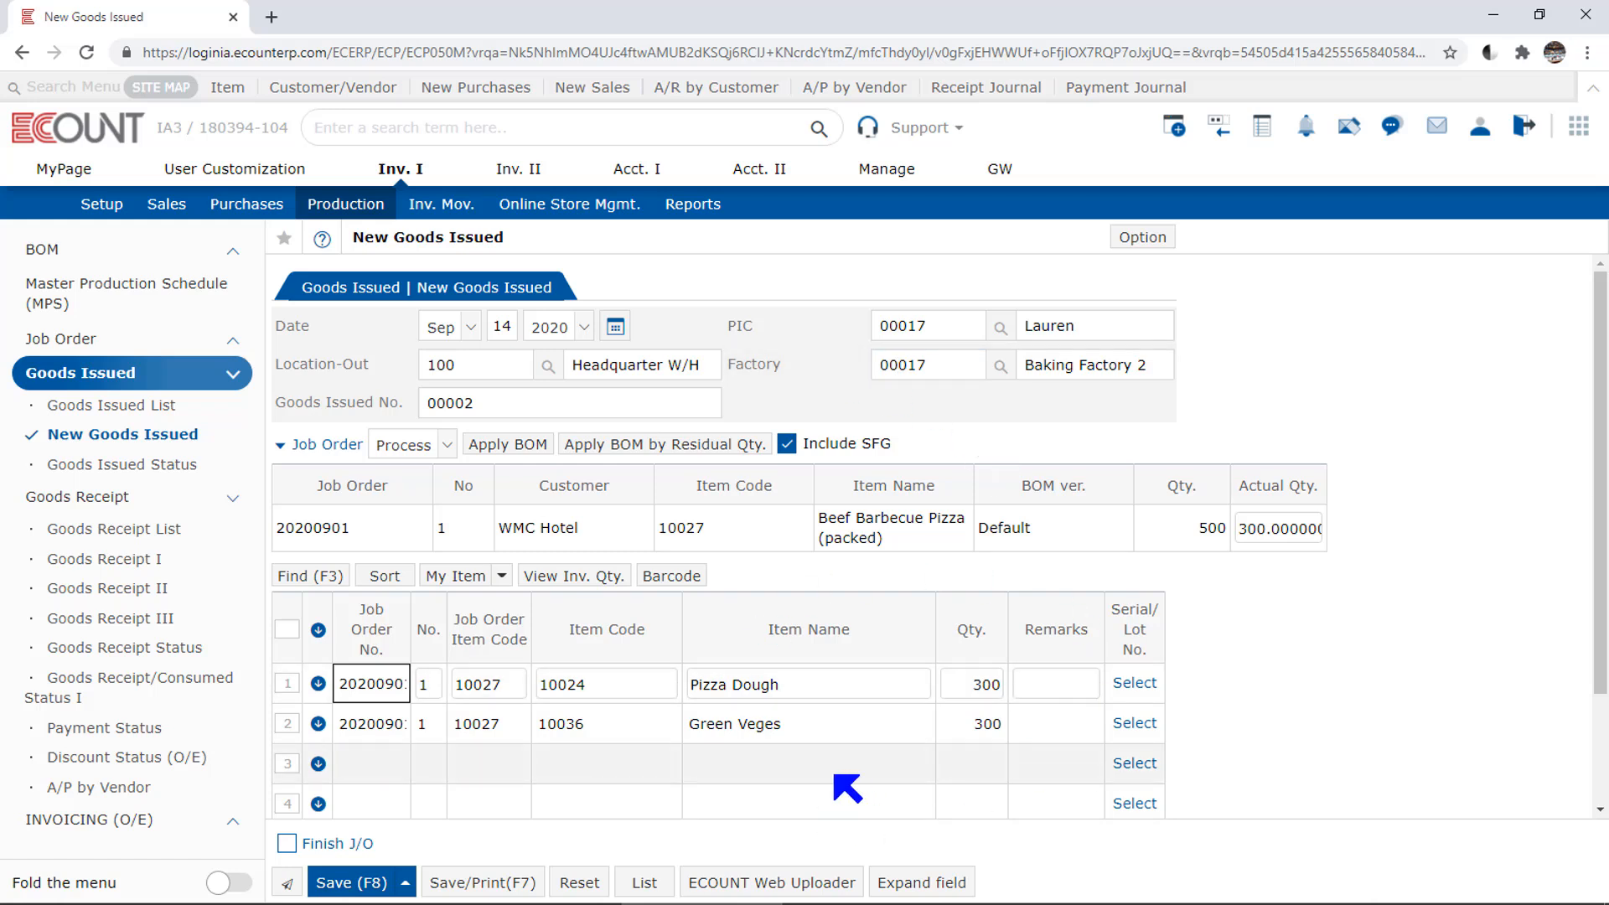
- Change the job order's BOM level to Step 1 and apply the BOM
left_click(446, 446)
left_click(450, 484)
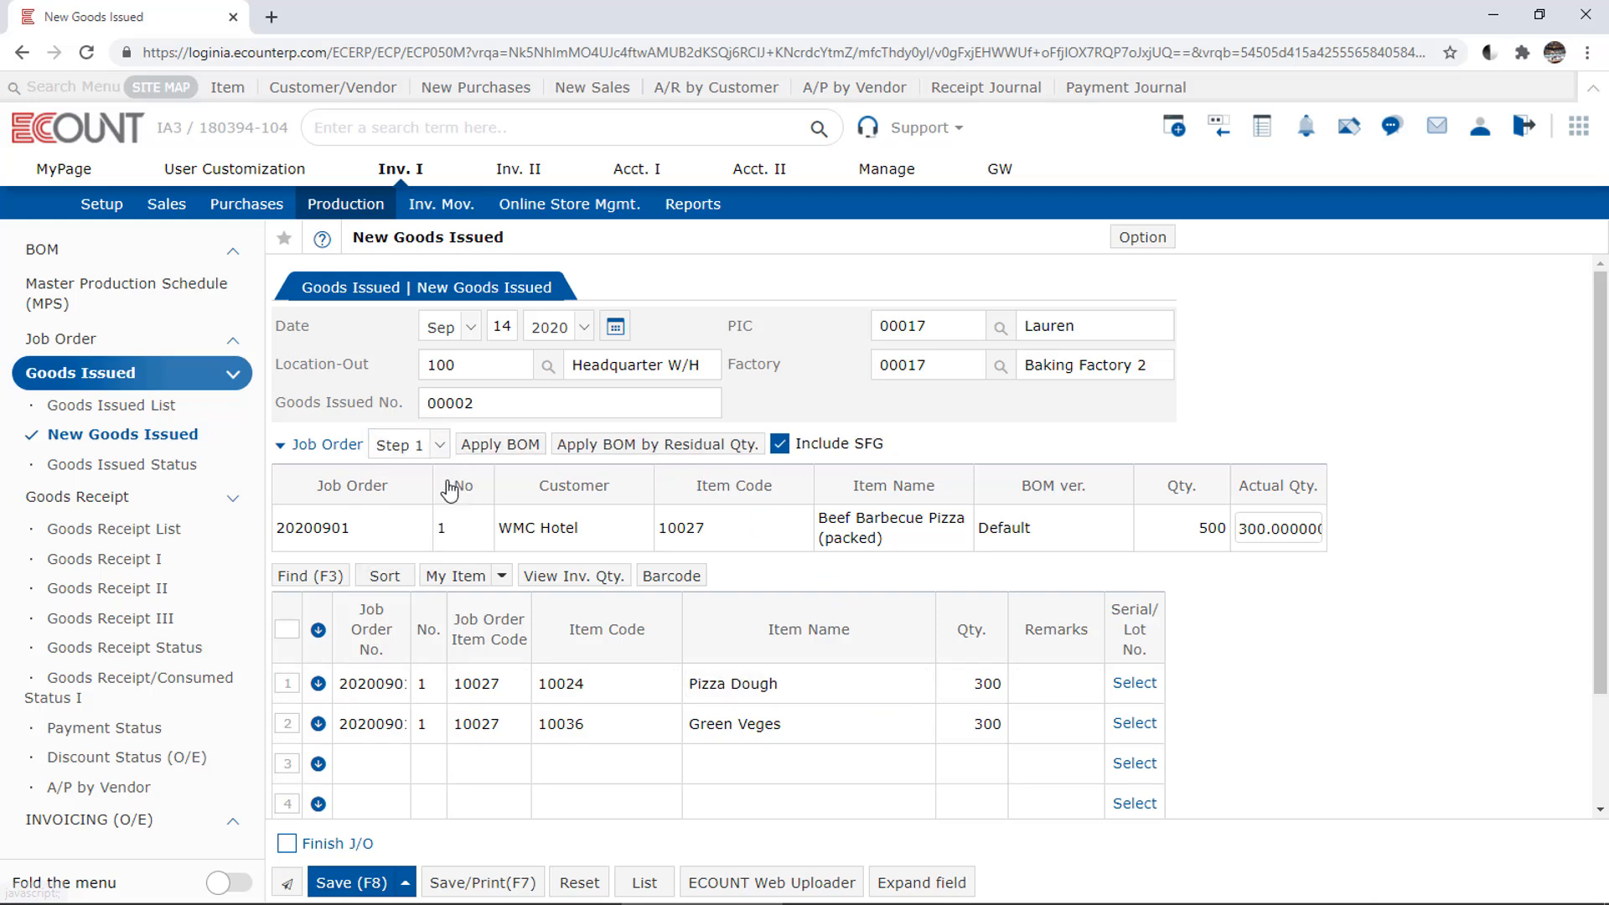
left_click(537, 452)
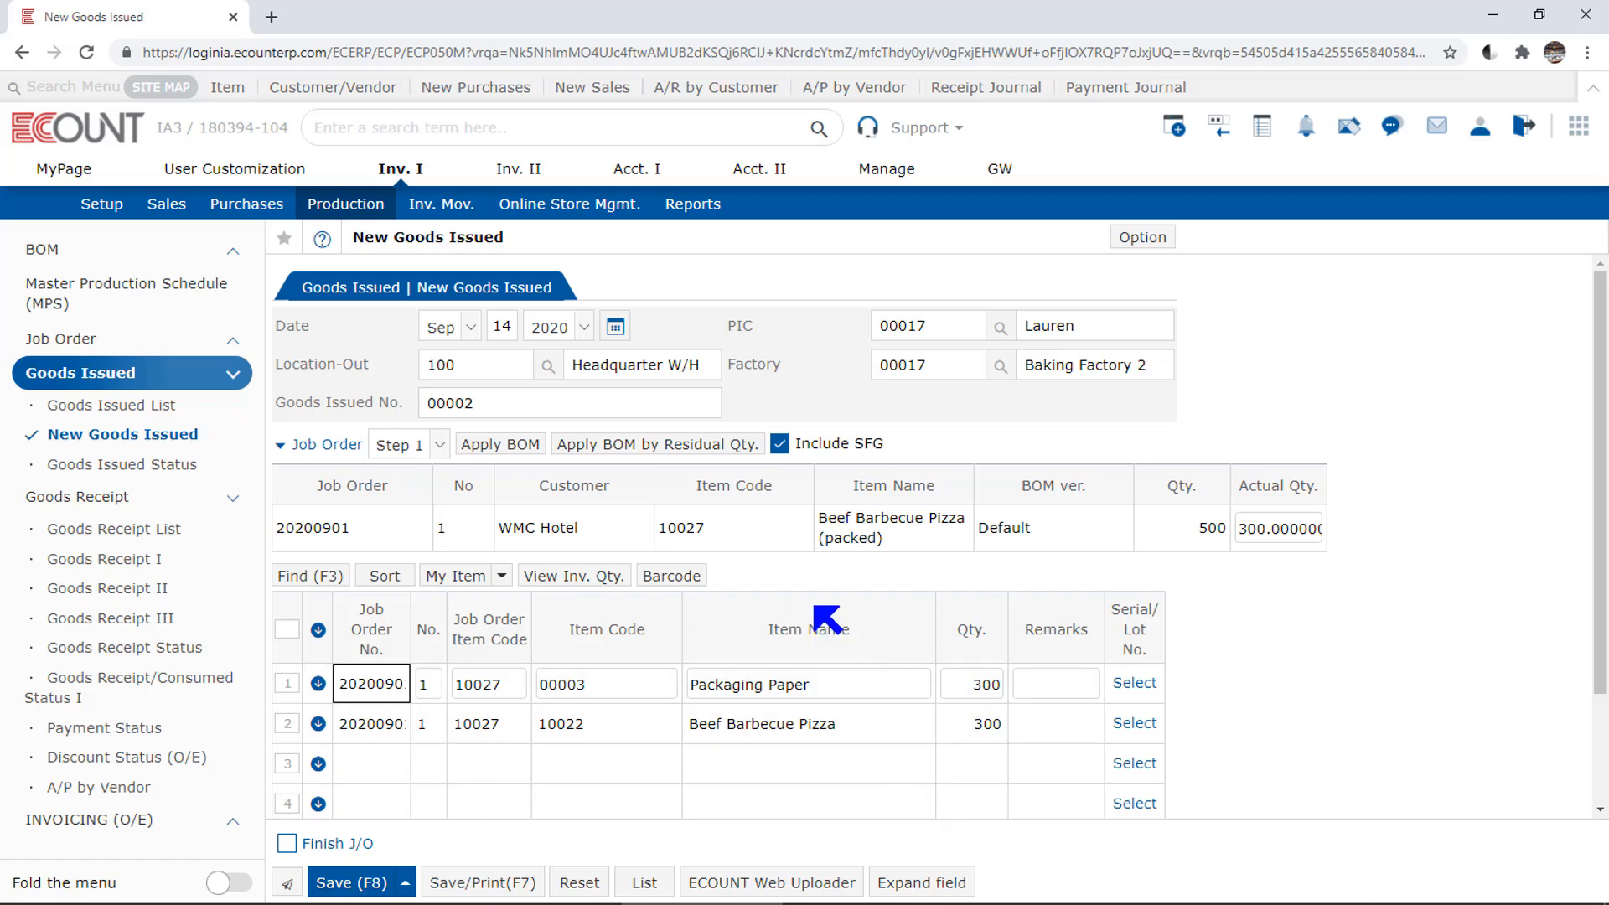
- Change the job order's BOM level to All, apply the BOM, and review the loaded material lines
left_click(431, 450)
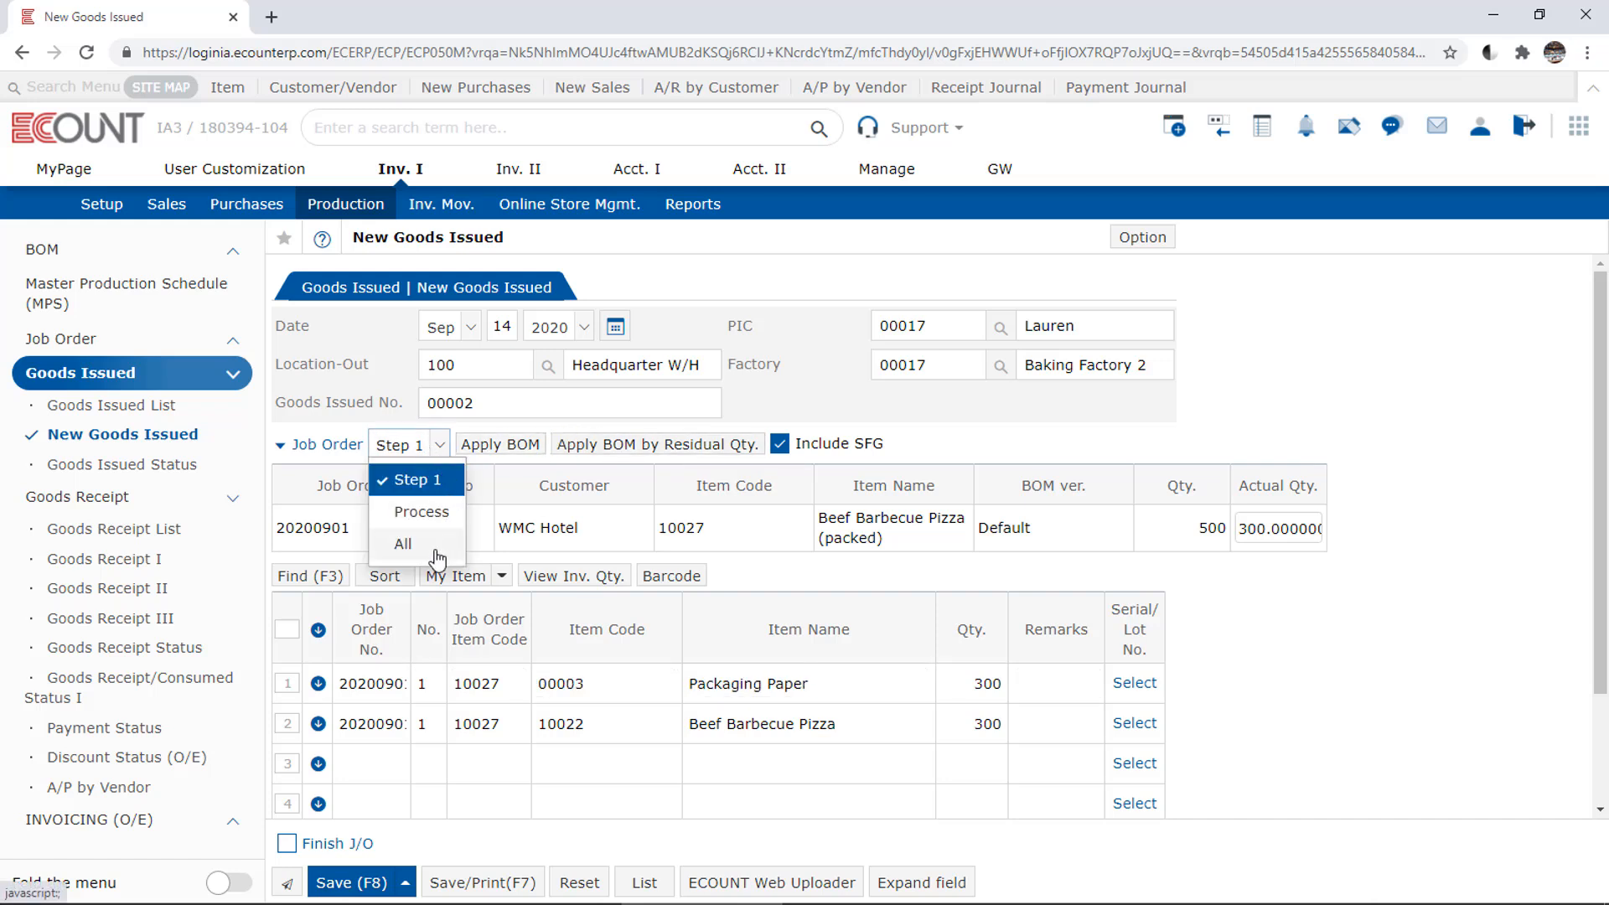
left_click(401, 543)
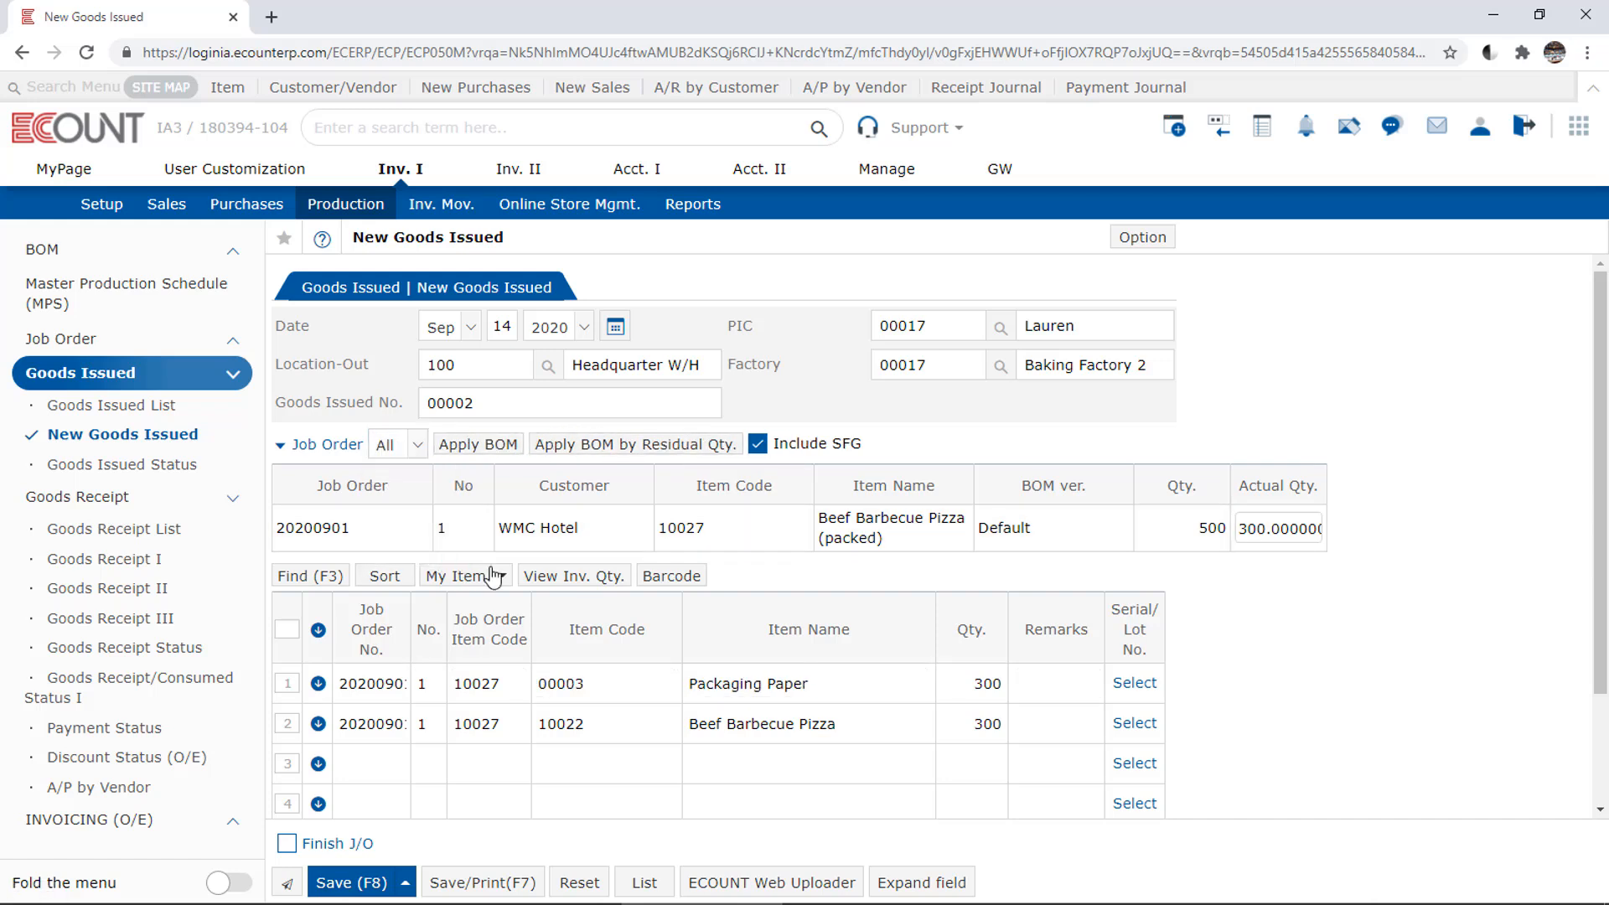
left_click(477, 445)
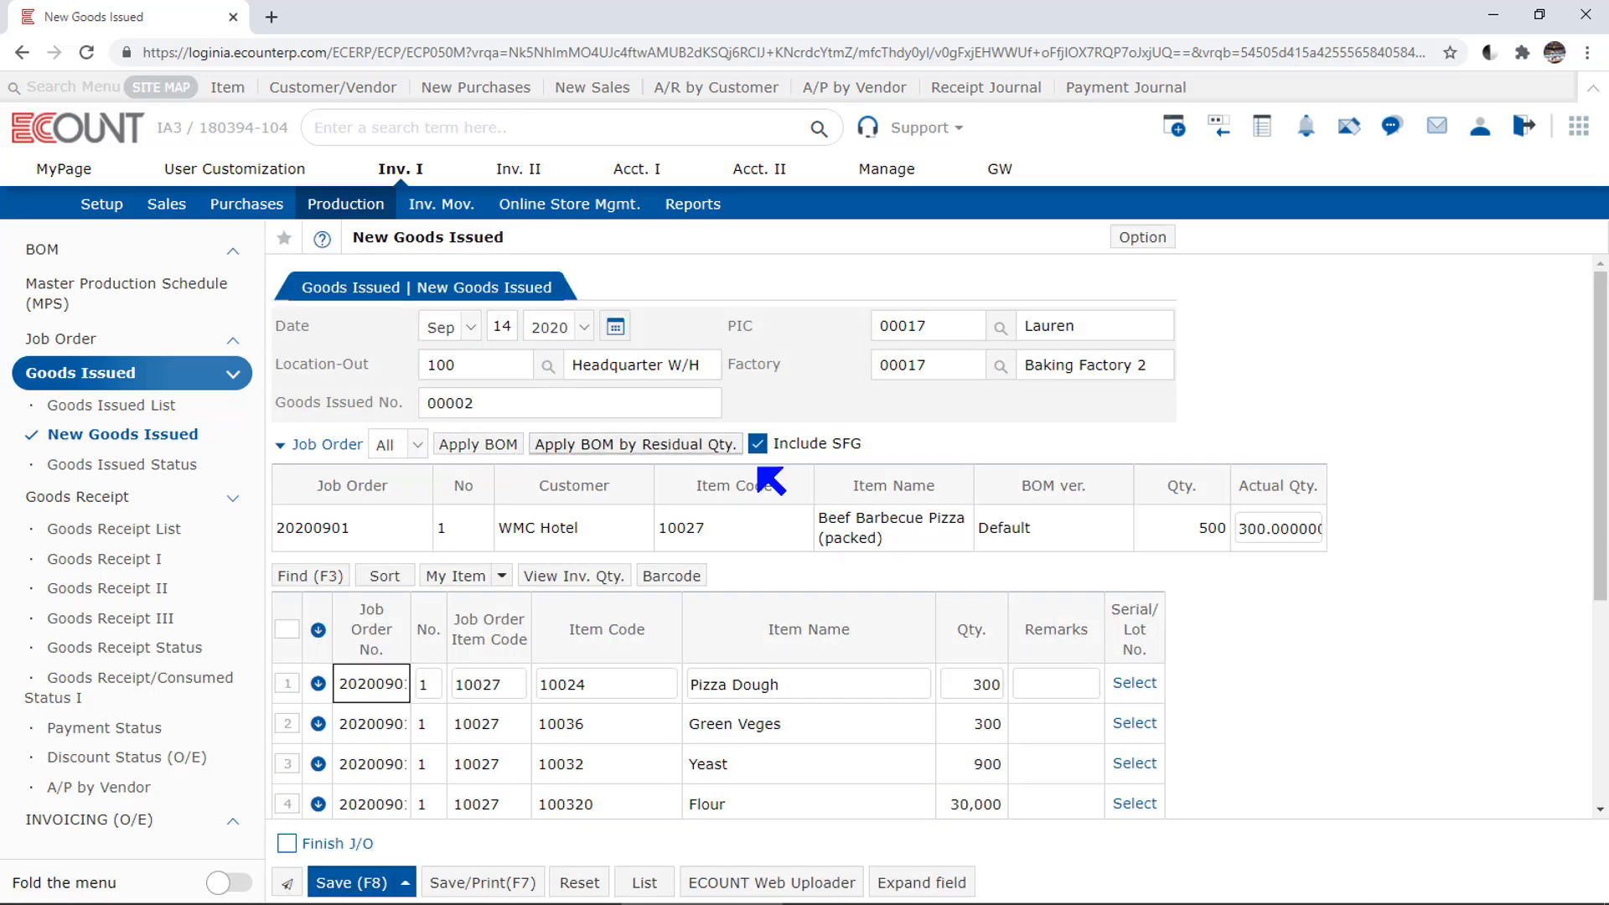
scroll(1277, 602, "down", 3)
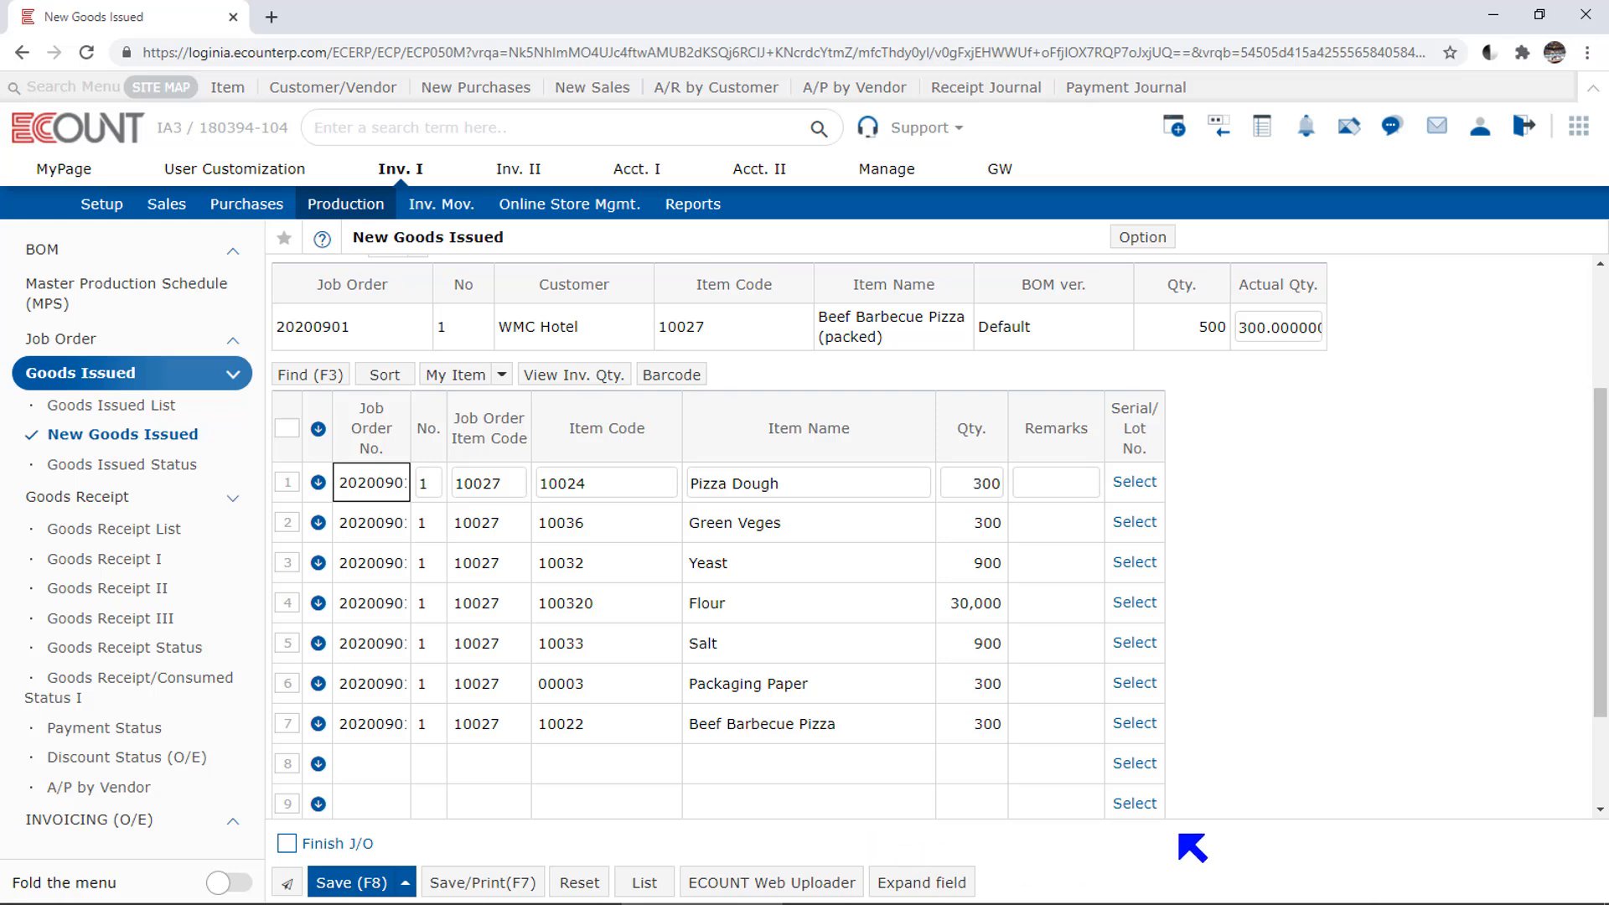
- Display the total and location inventory quantities for the listed material items
scroll(1364, 718, "up", 3)
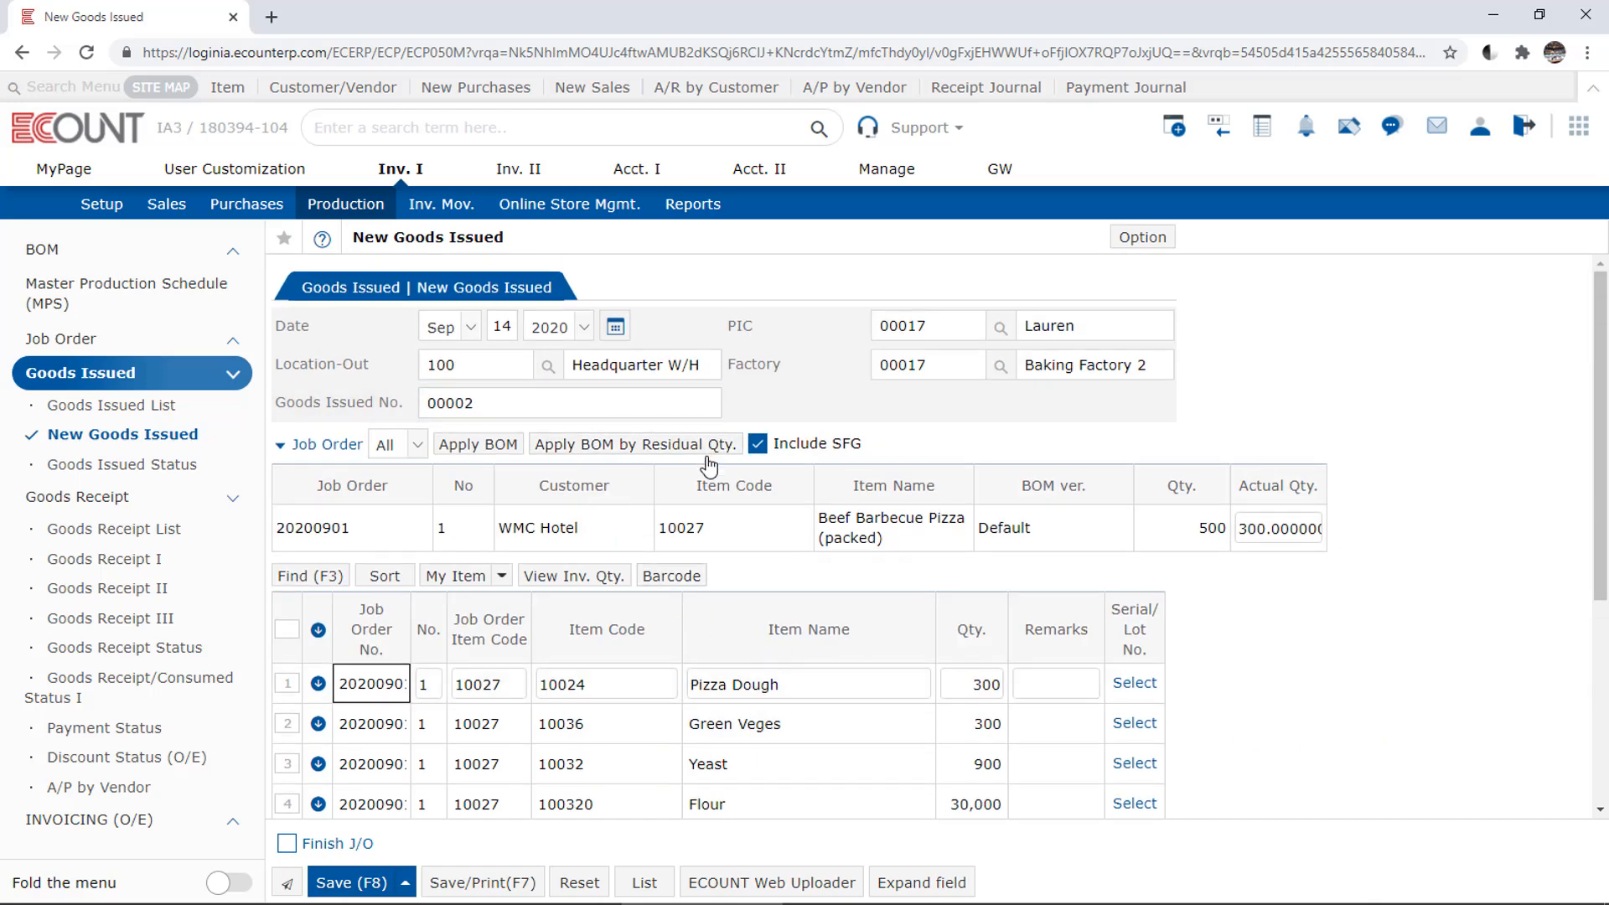
key("ctrl+2")
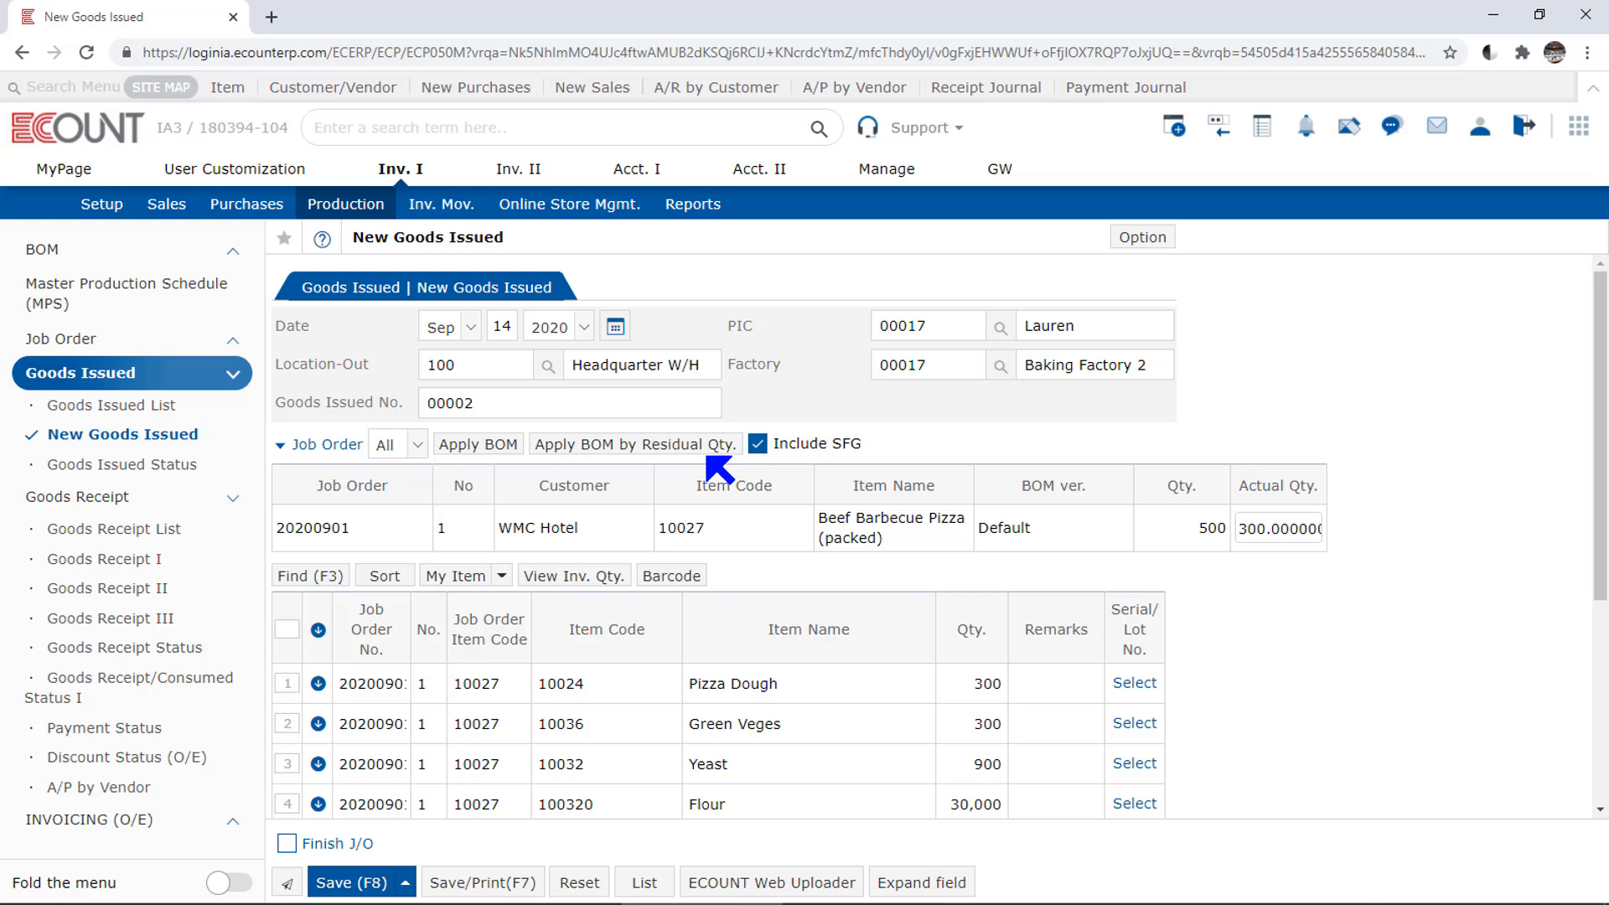
left_click(553, 578)
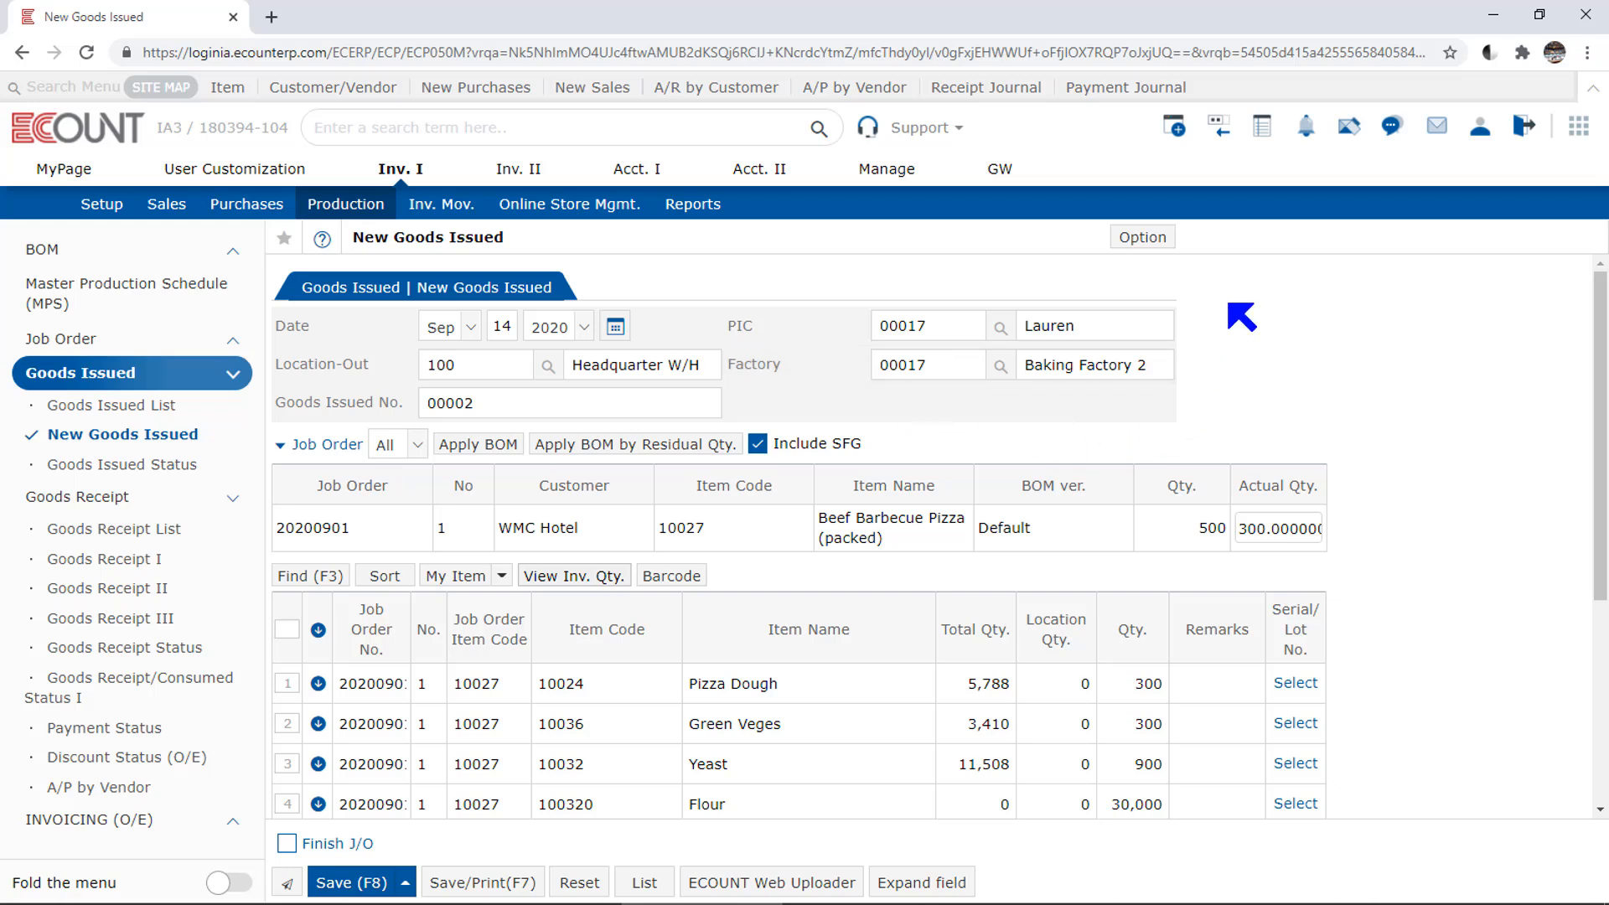
- Review the Out and In options in the Standard Goods Issued/Receipt Process Setup, ending without saving
left_click(1161, 237)
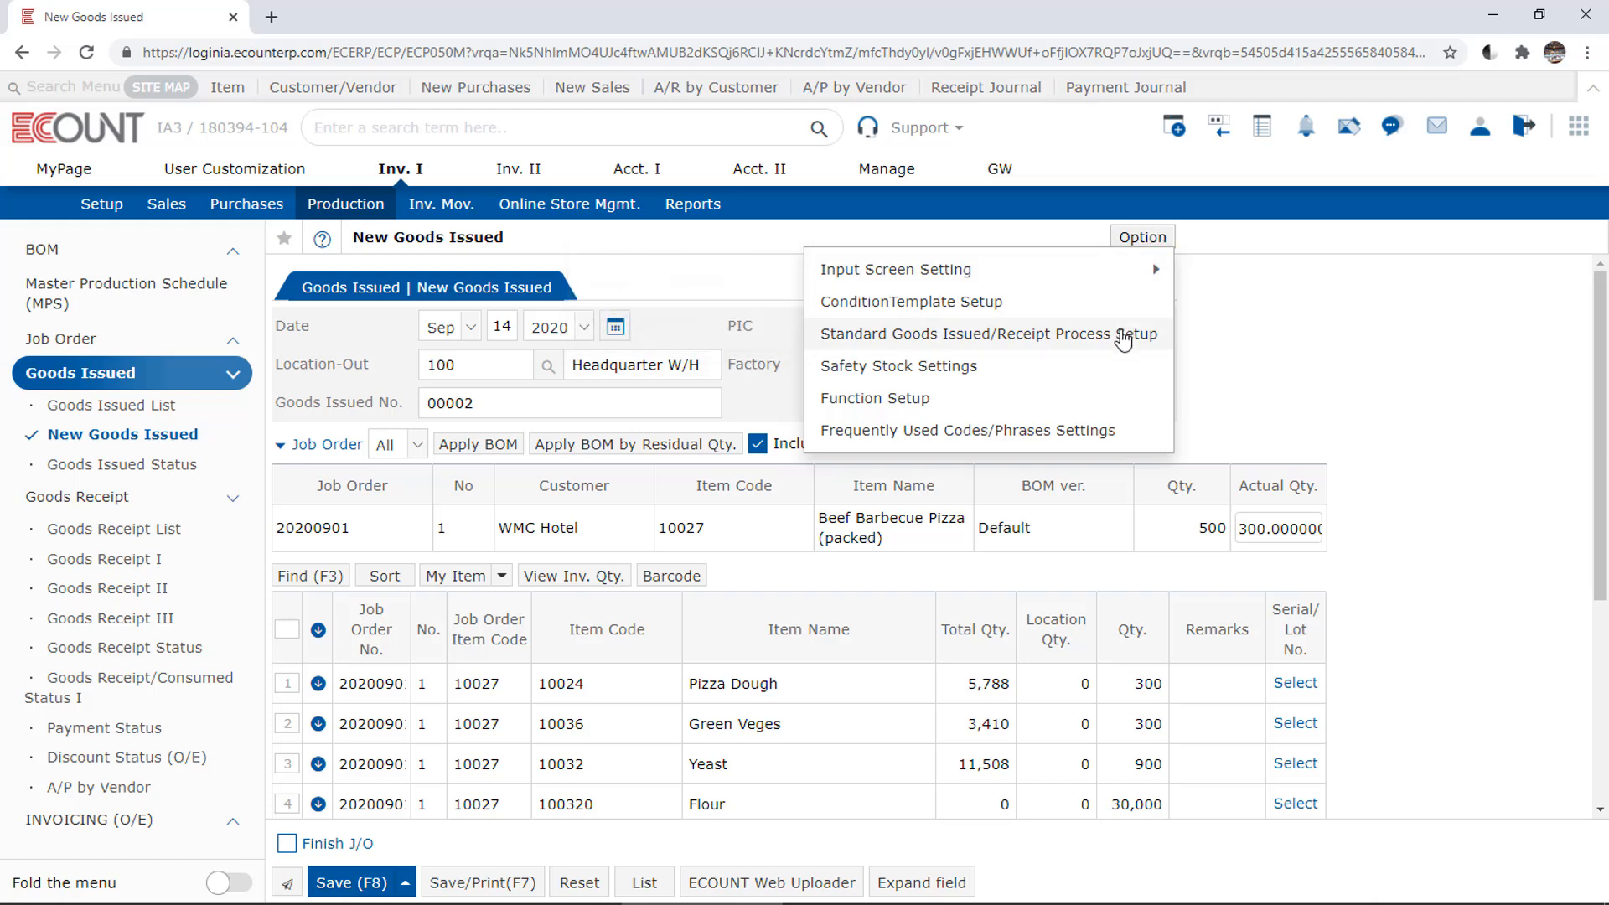
left_click(1122, 335)
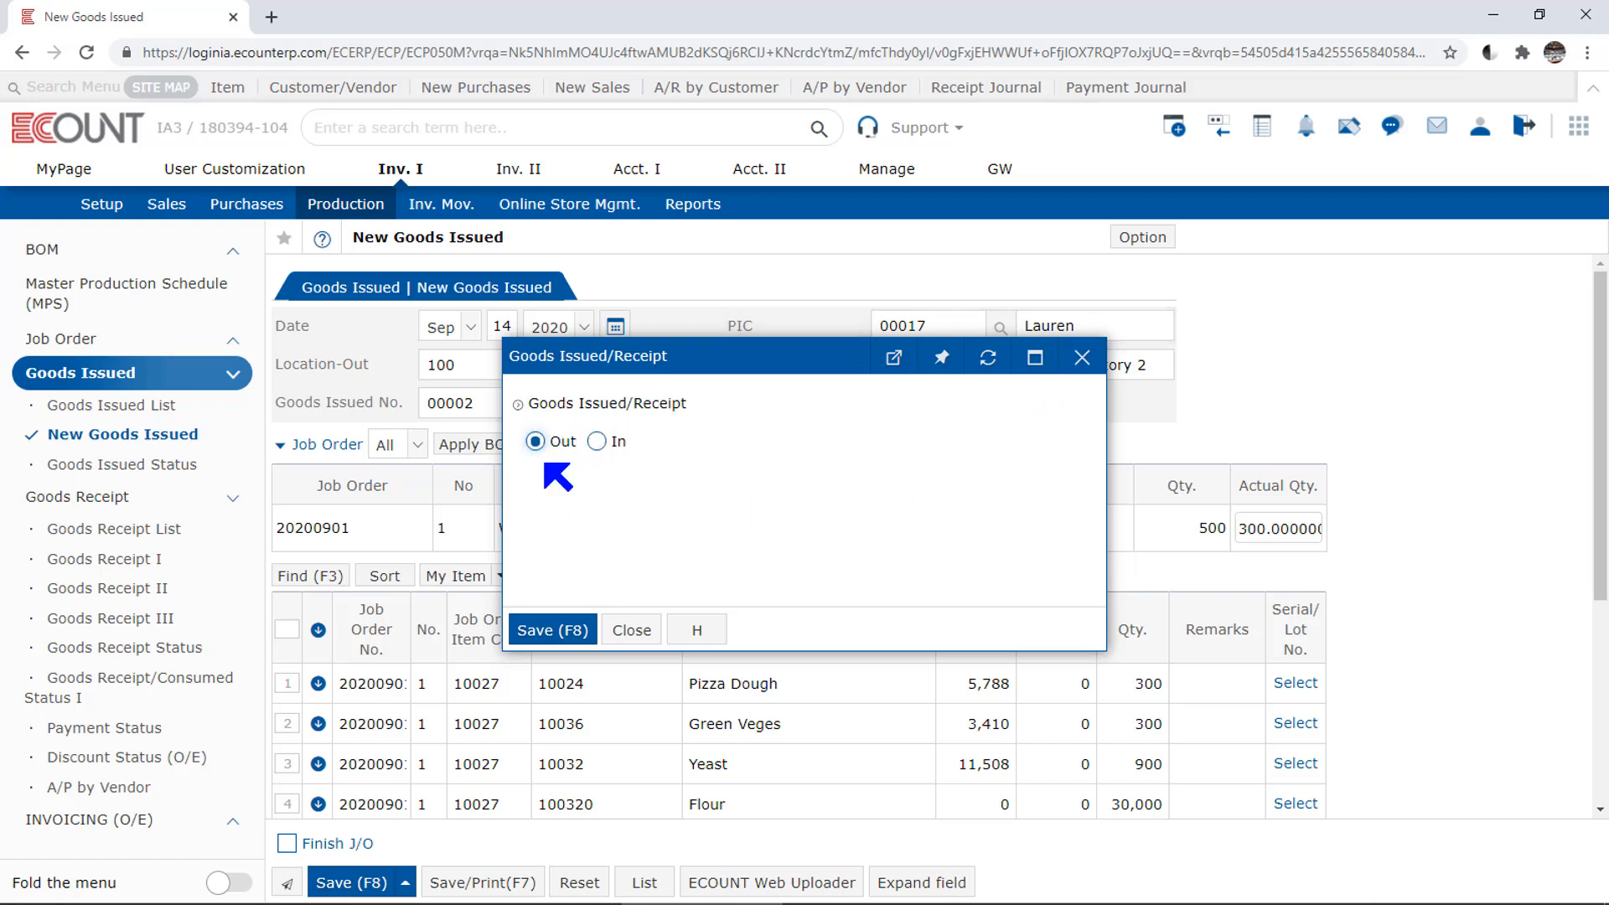
left_click_drag(733, 362, 737, 507)
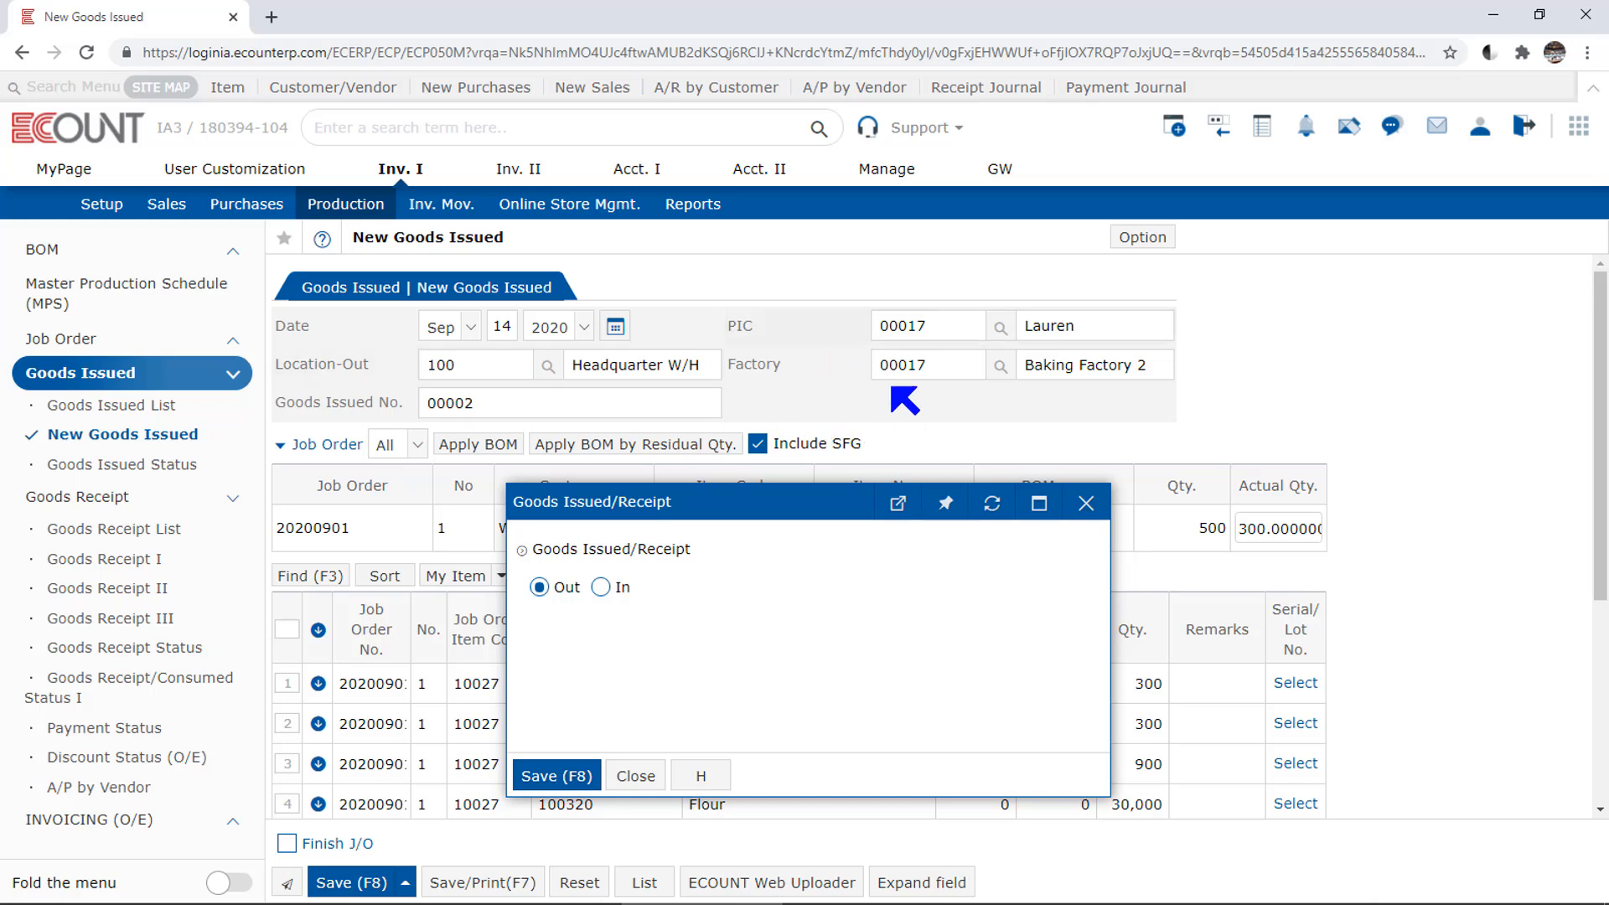
left_click(623, 589)
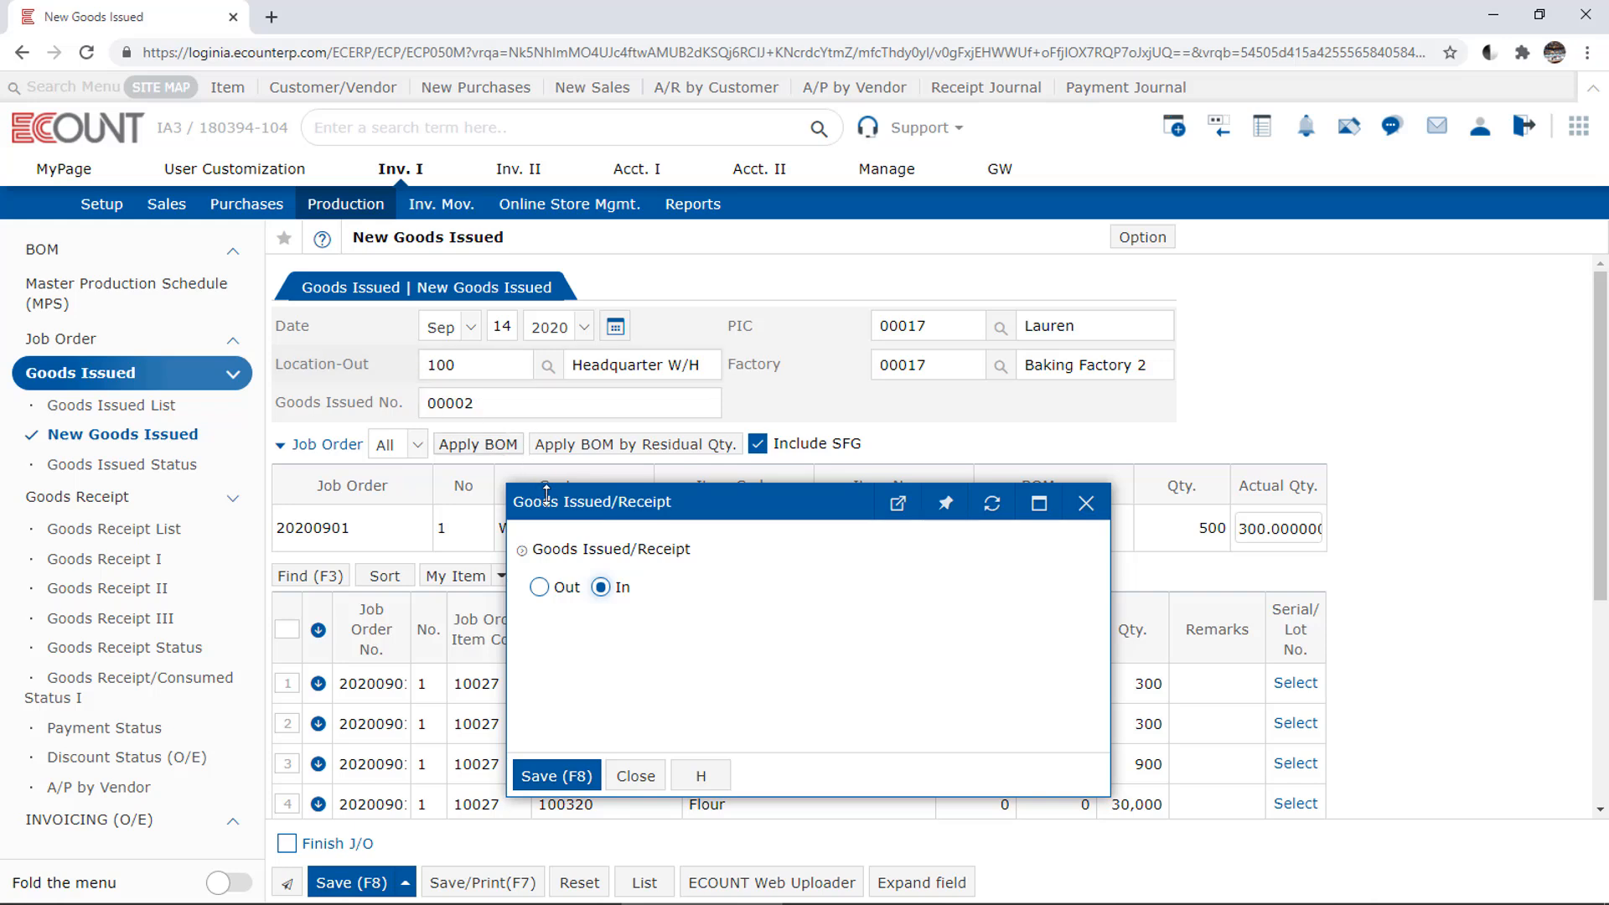
left_click(540, 588)
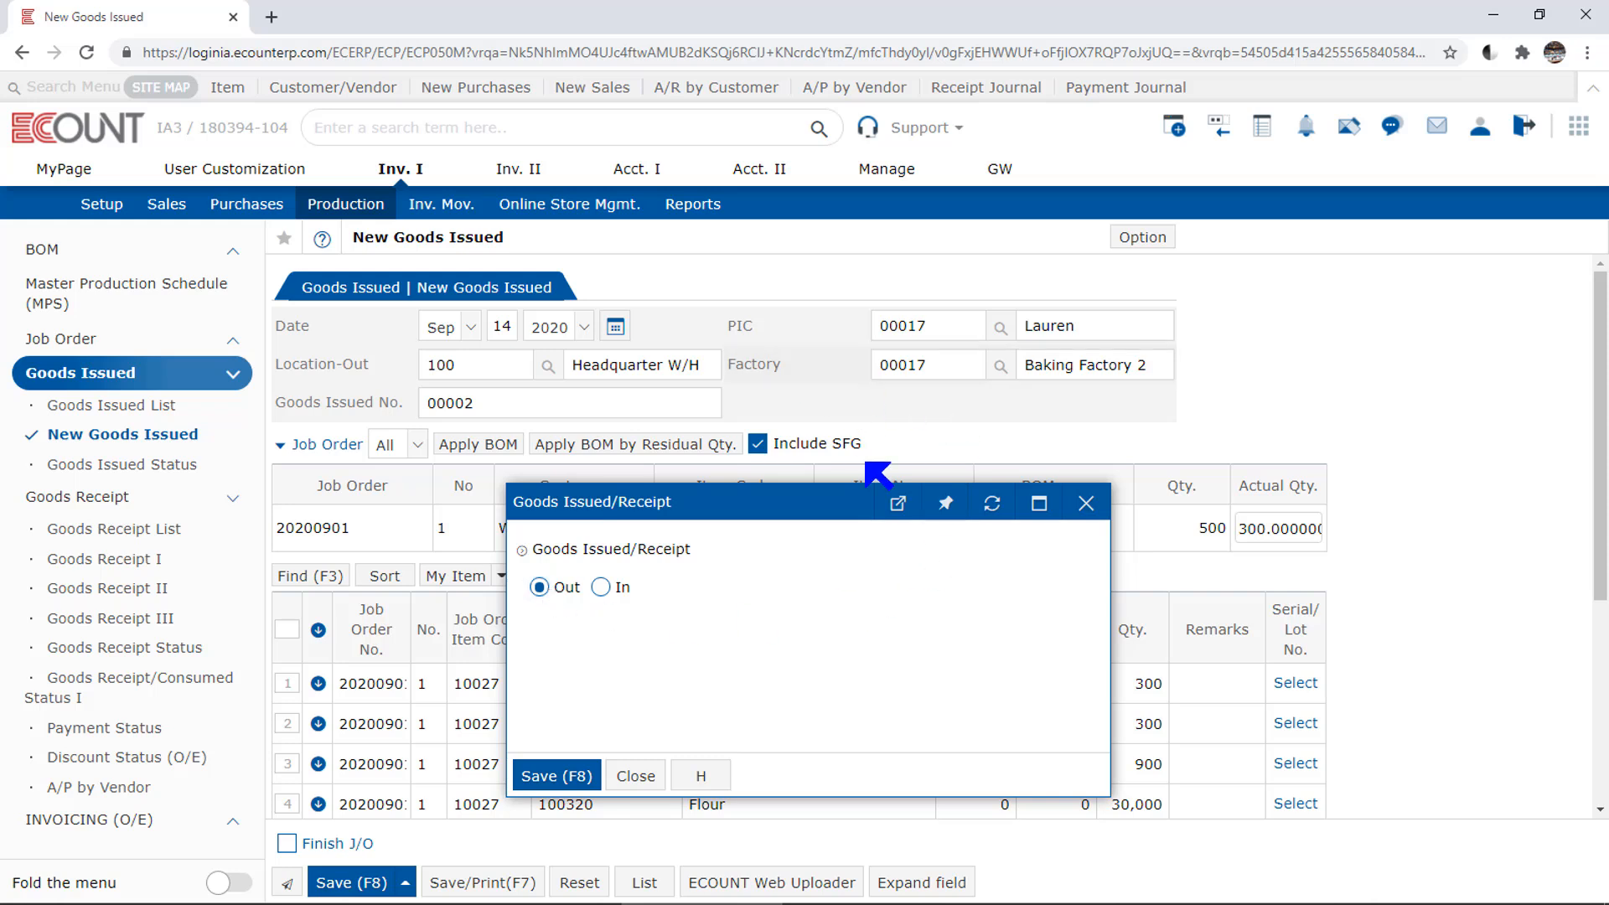
left_click(600, 591)
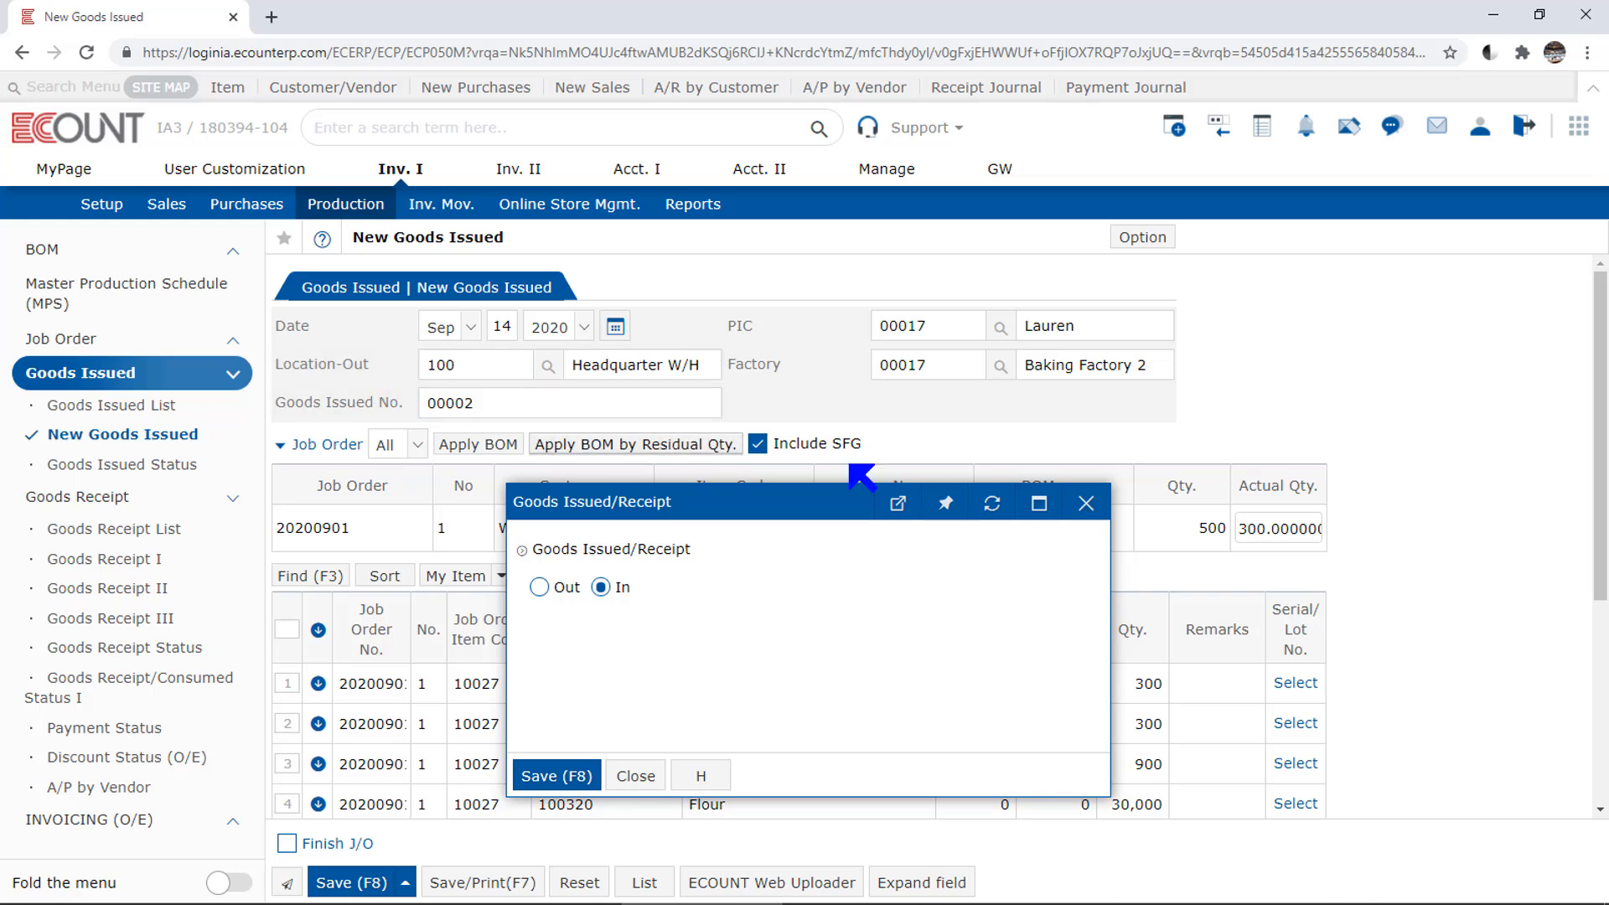
left_click(1086, 503)
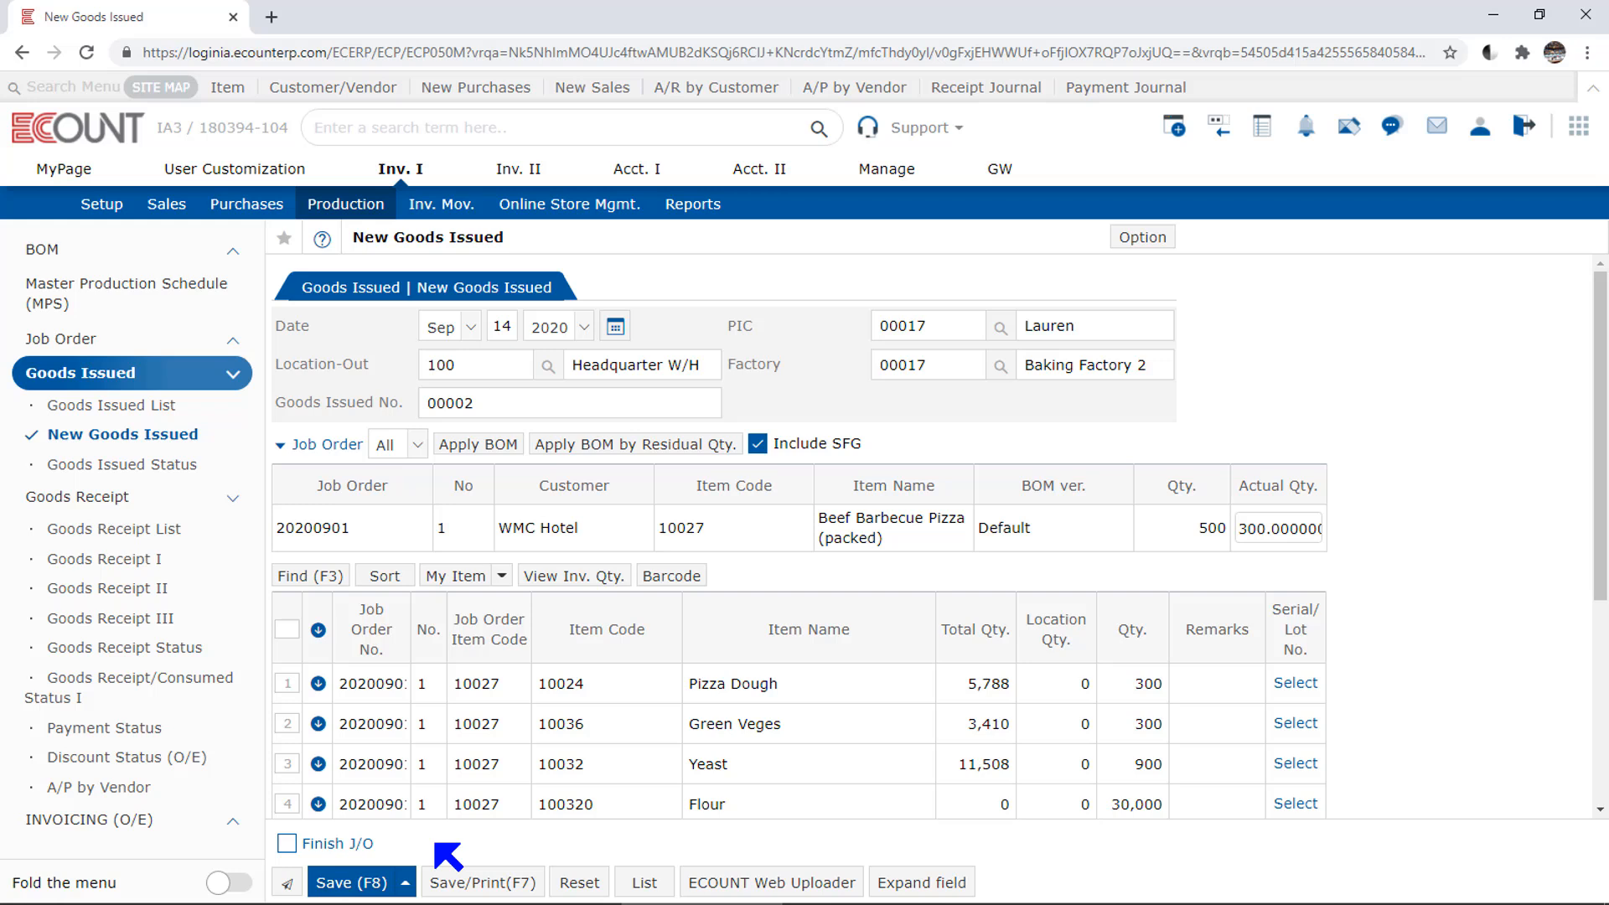
- Save the goods issued slip with its print preview, and create a slip print template named New Template
left_click(511, 881)
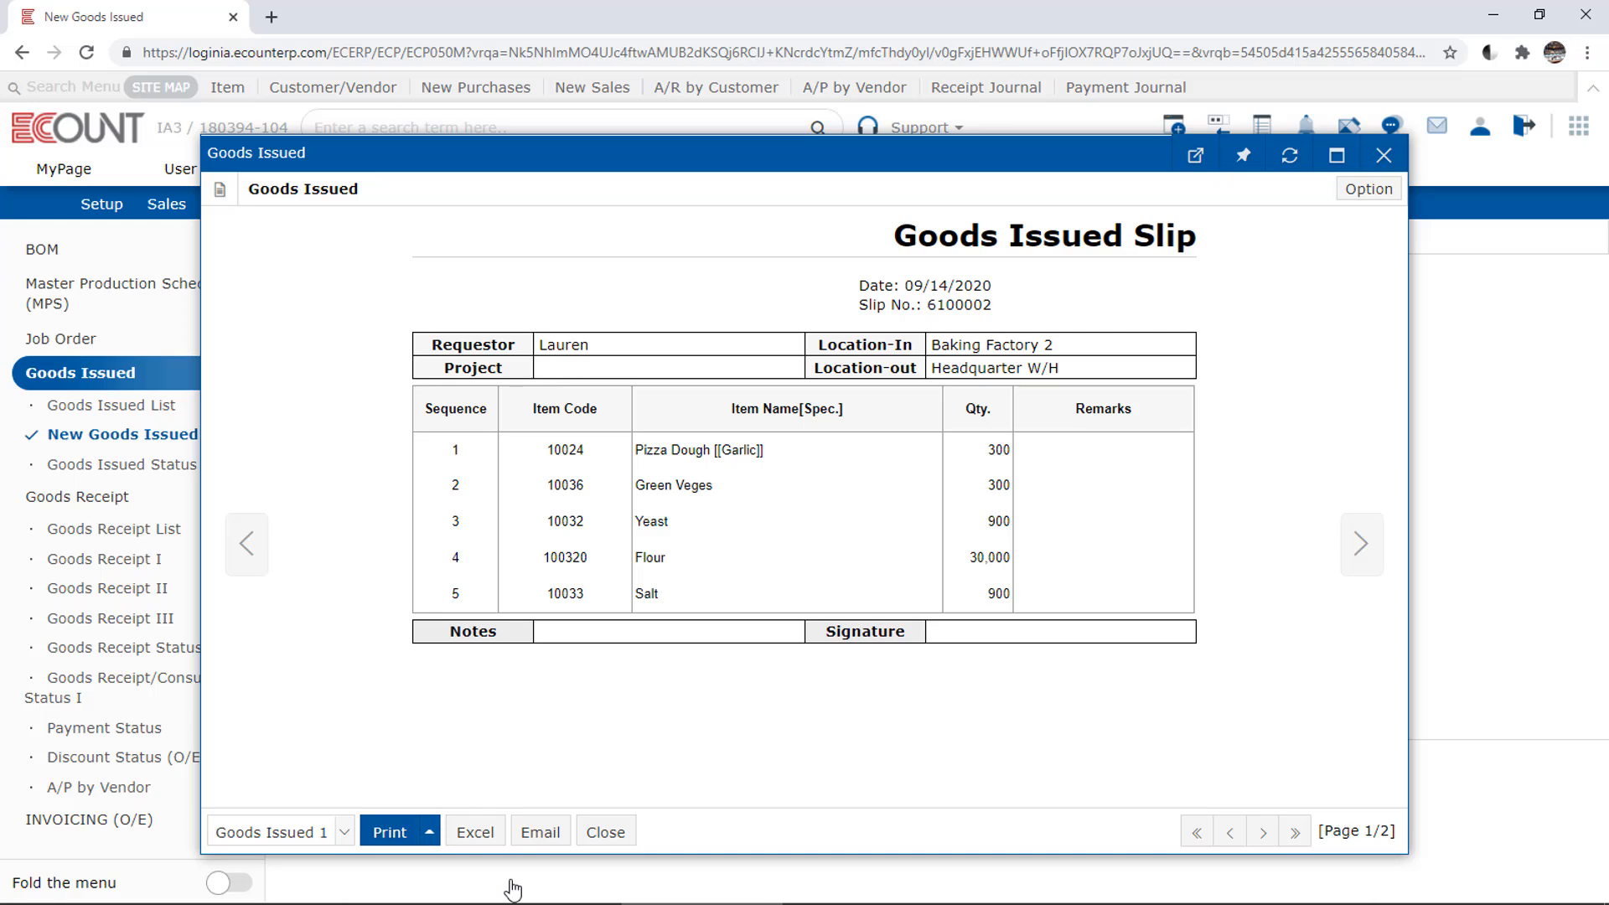
left_click(1387, 191)
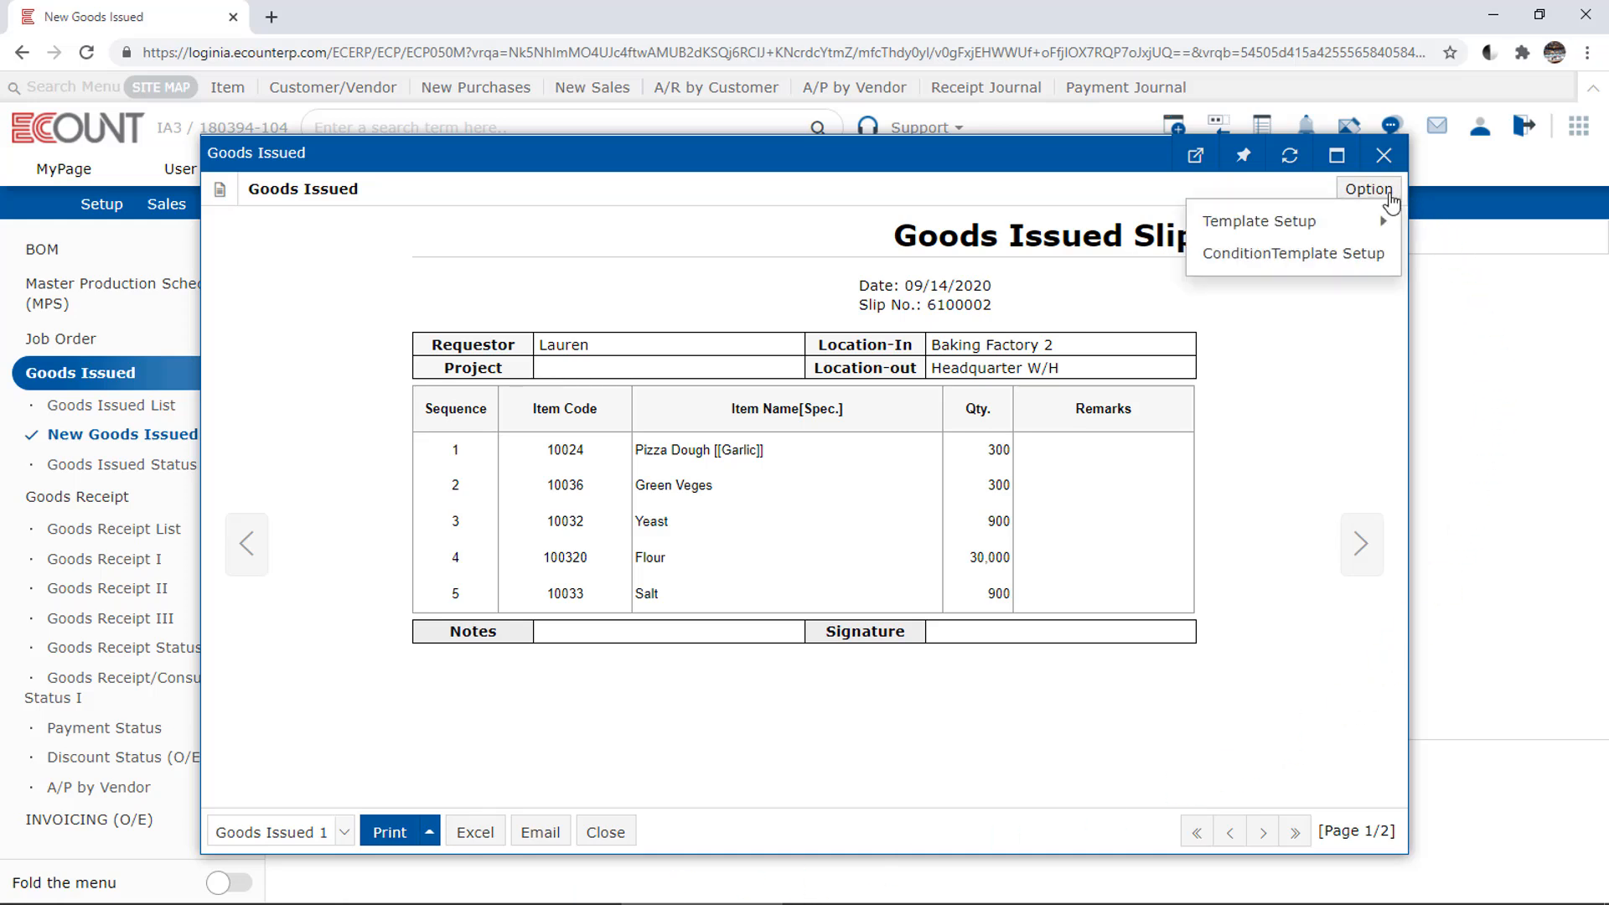
mouse_move(1307, 223)
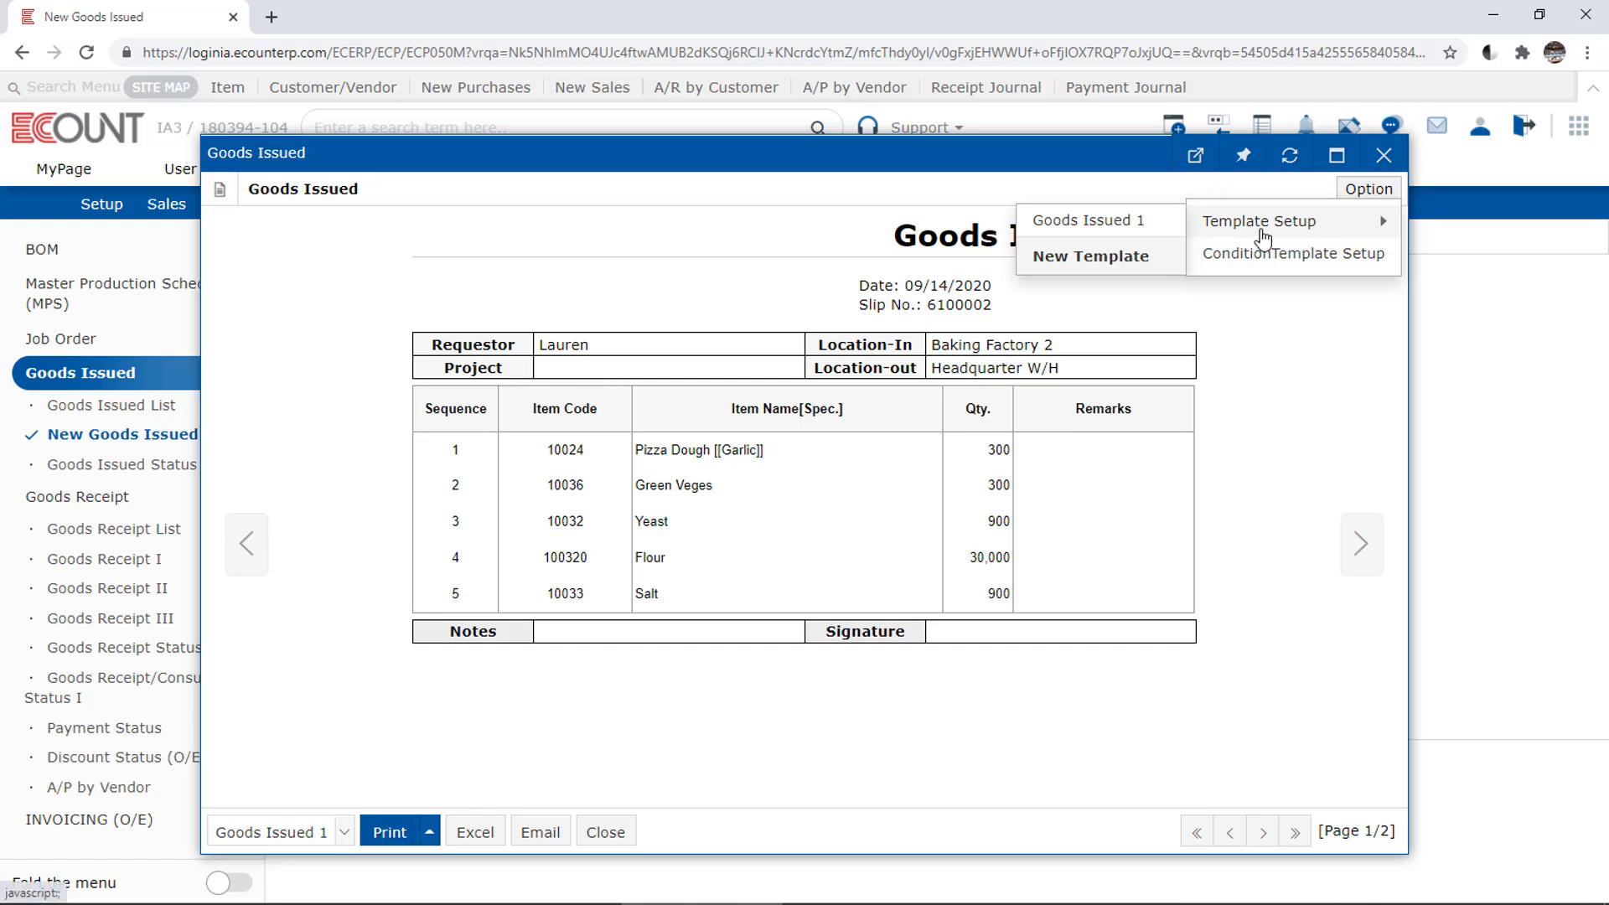
left_click(1111, 262)
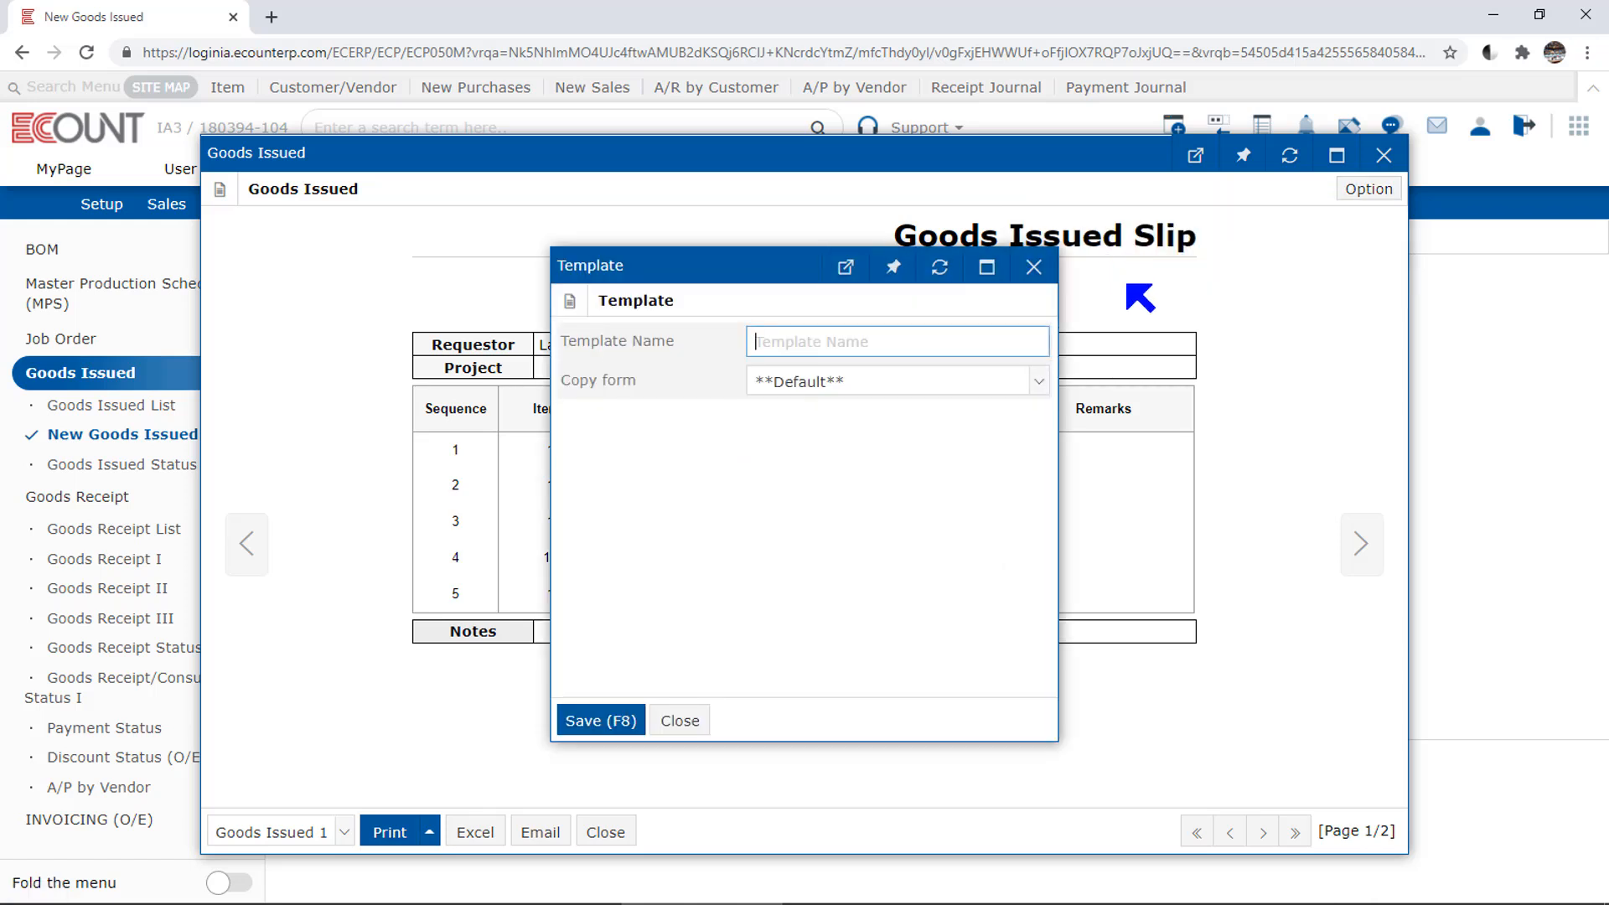
type("New Template")
left_click(614, 723)
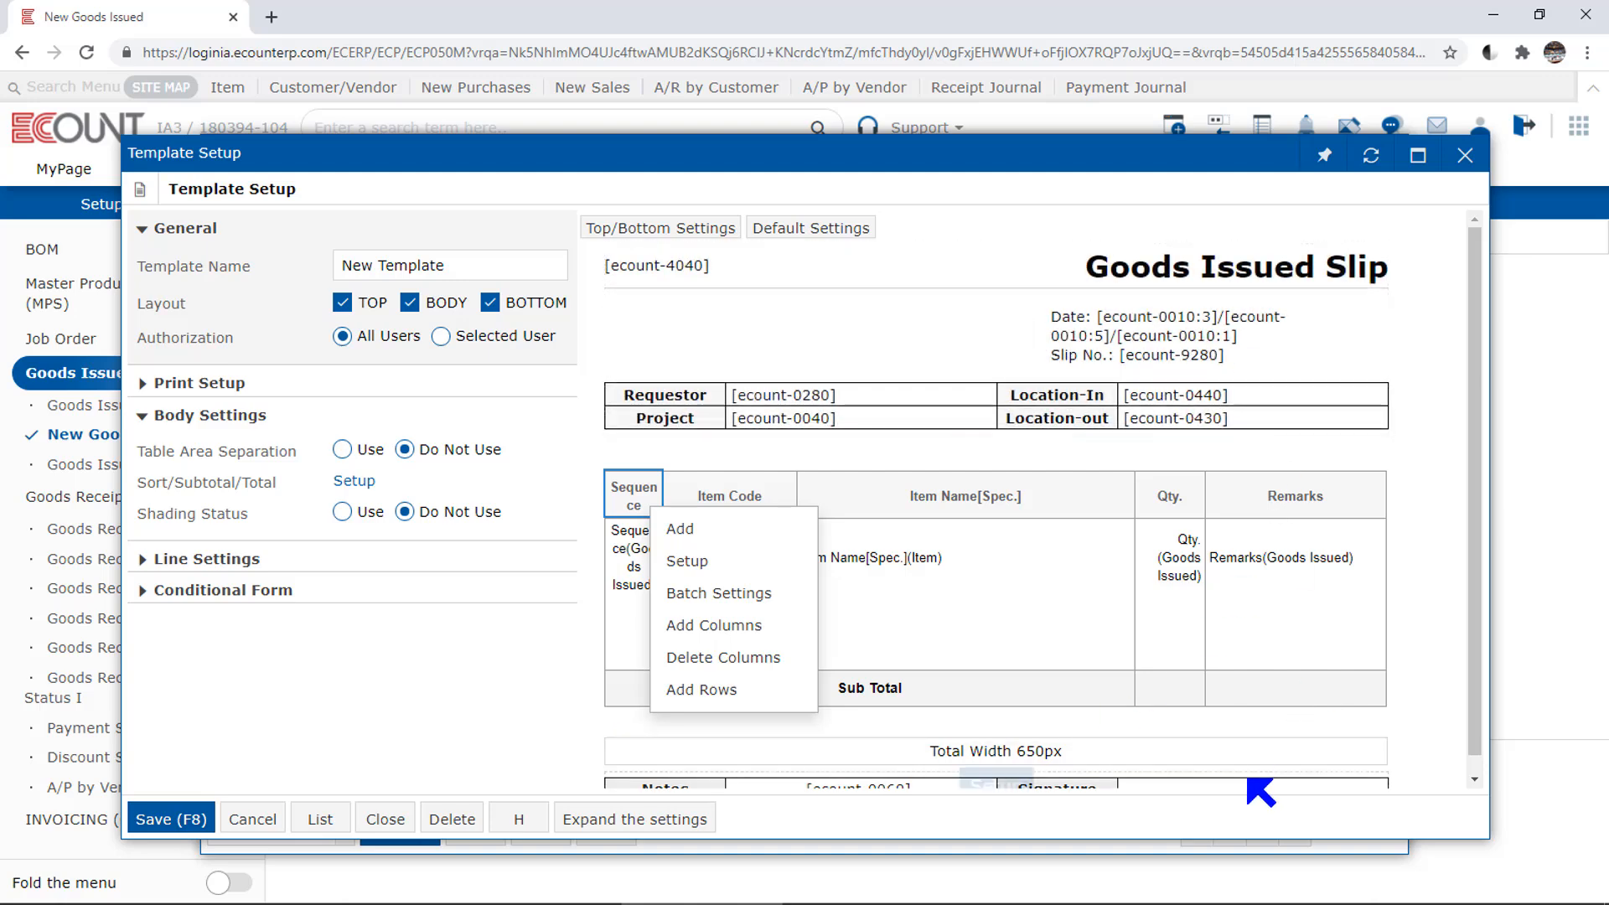
- Inspect the editing options for the Remarks column heading in New Template, and close the template setup
mouse_move(963, 360)
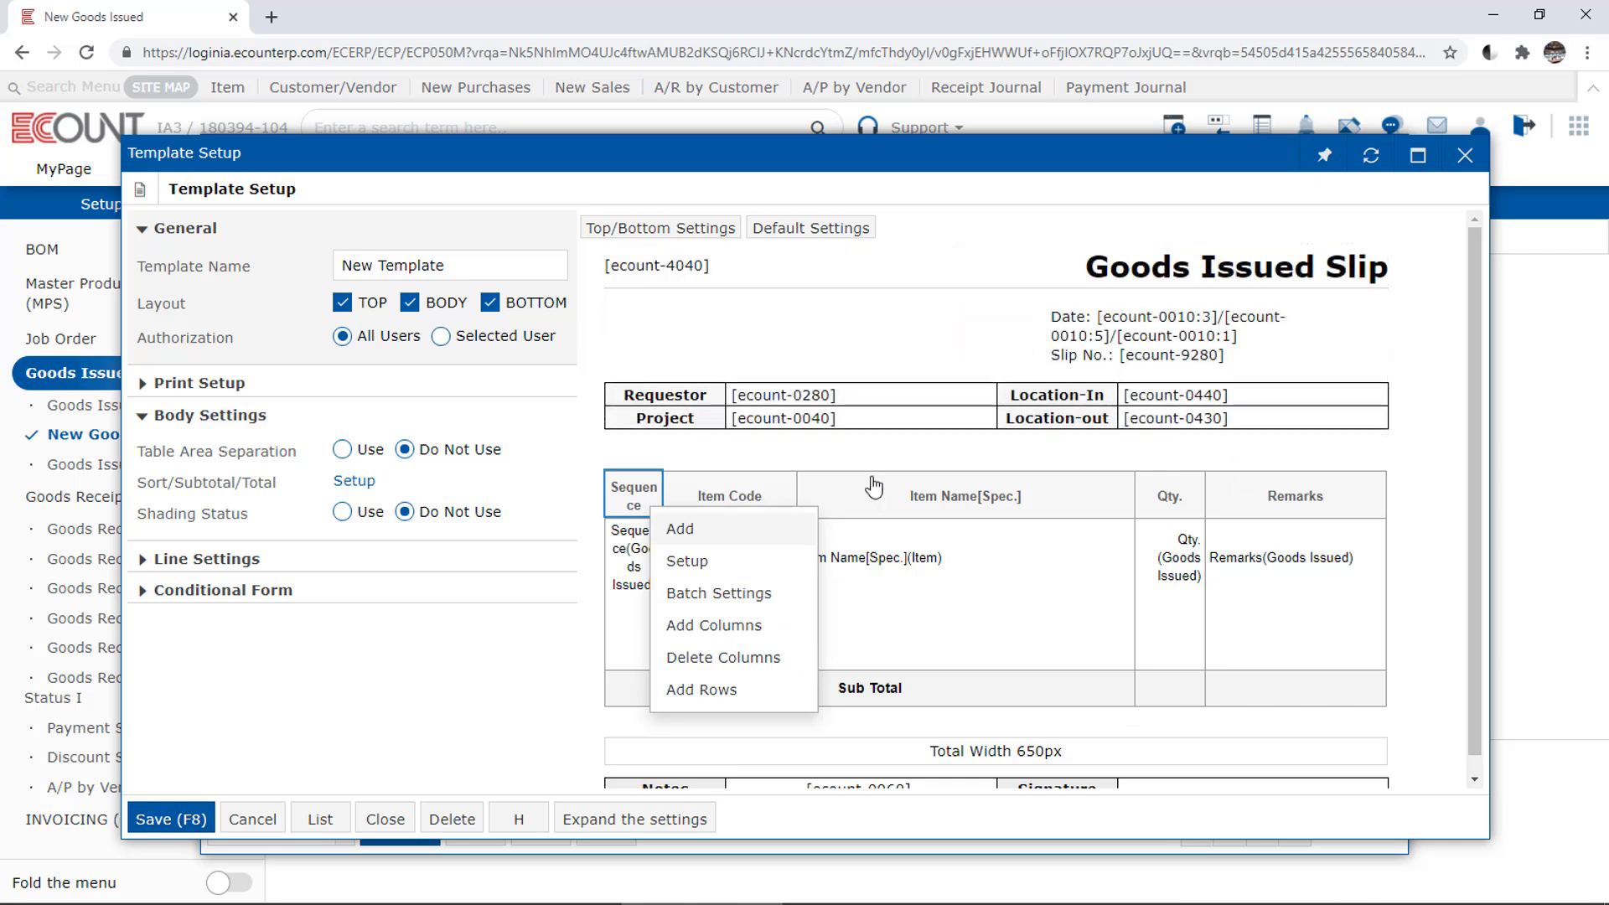
left_click(1291, 507)
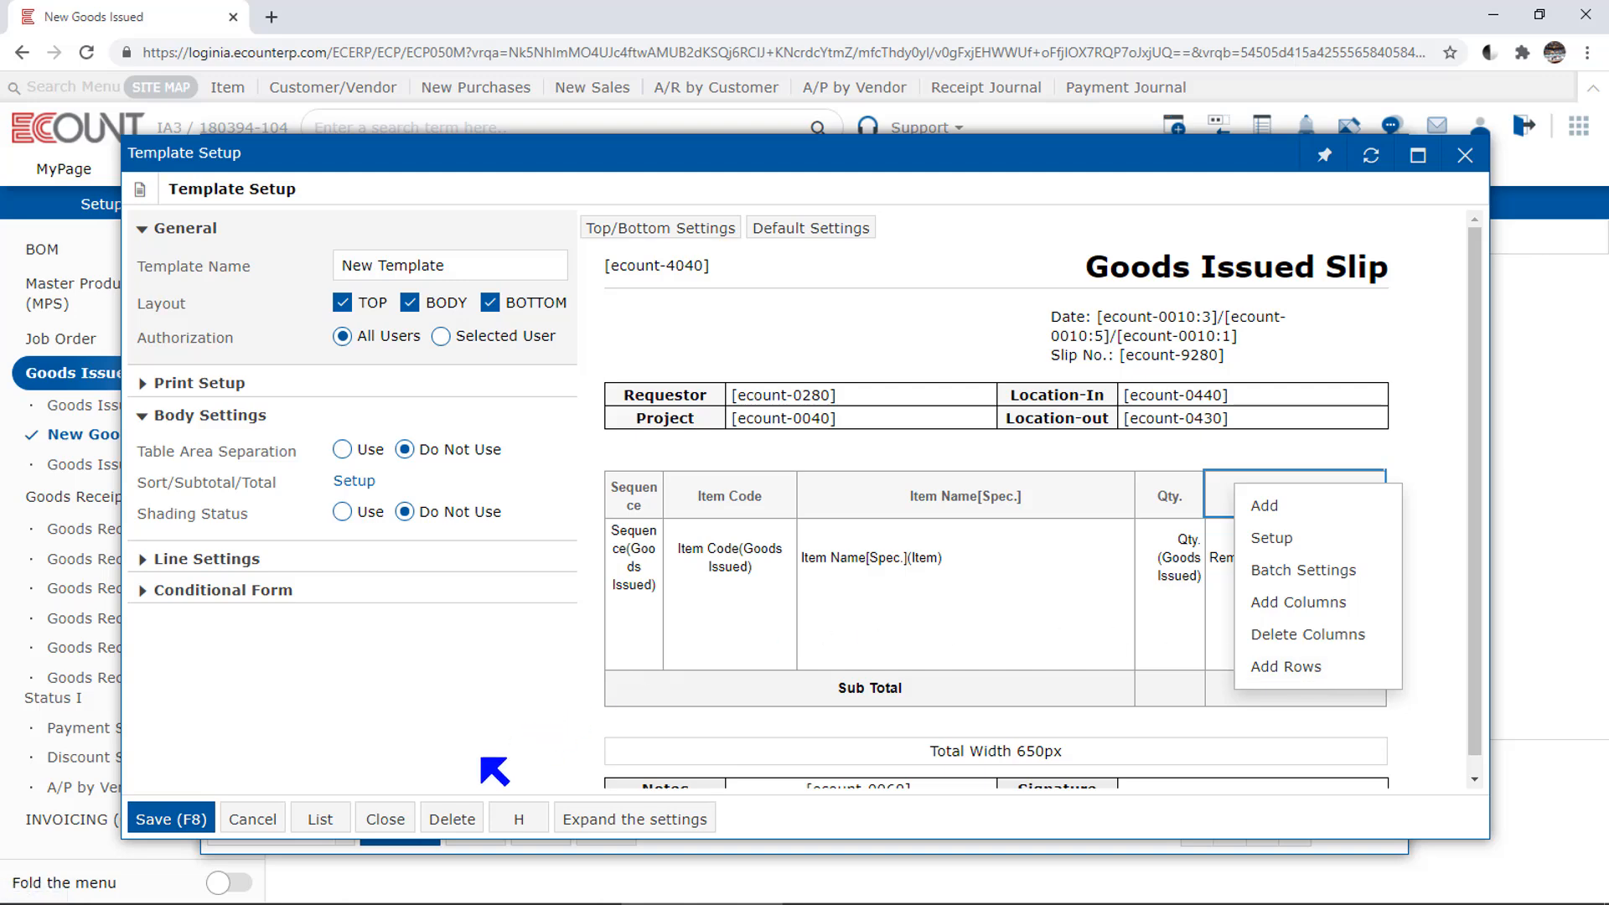
left_click(400, 819)
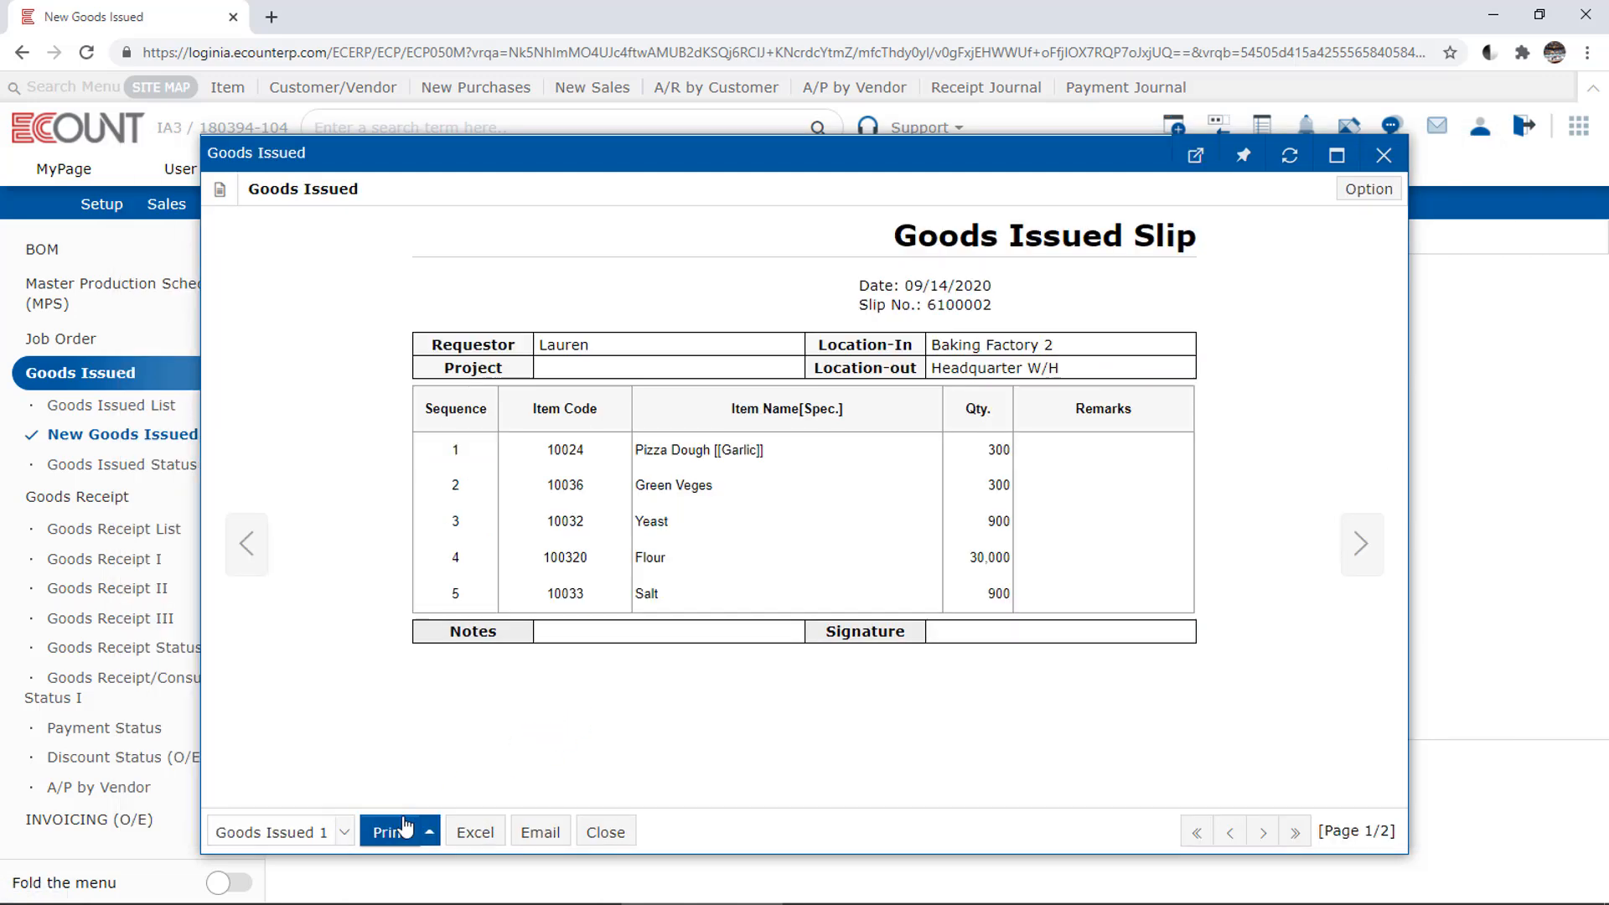
- Show the Goods Issued List, close the slip preview, and review the entry details of the Headquarter W/H slip
left_click(118, 410)
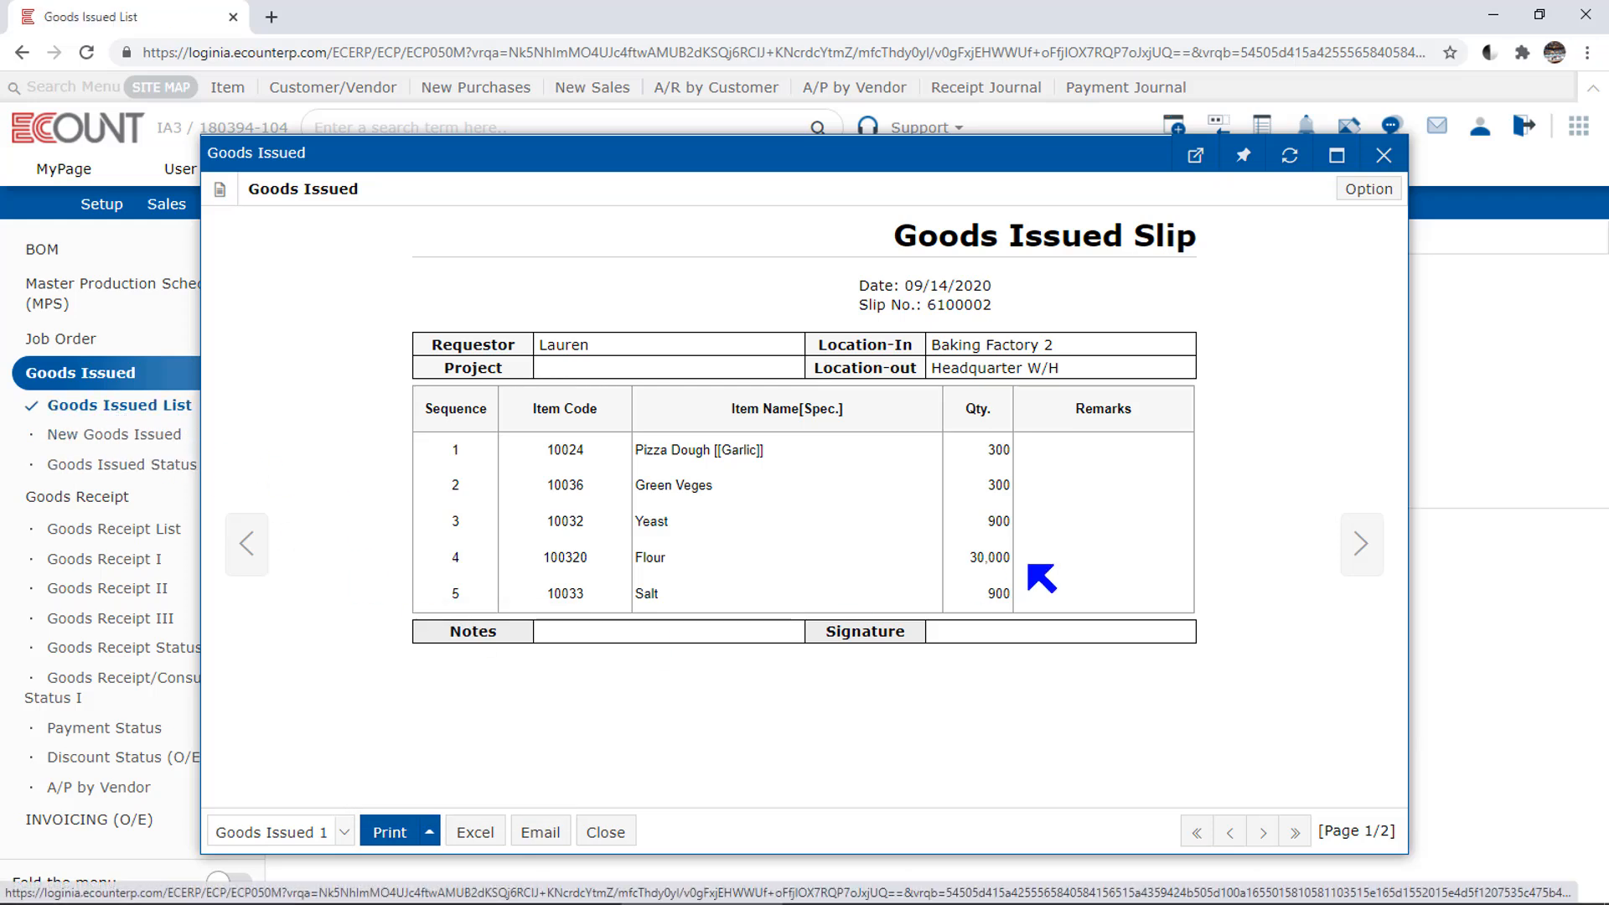
left_click(1383, 155)
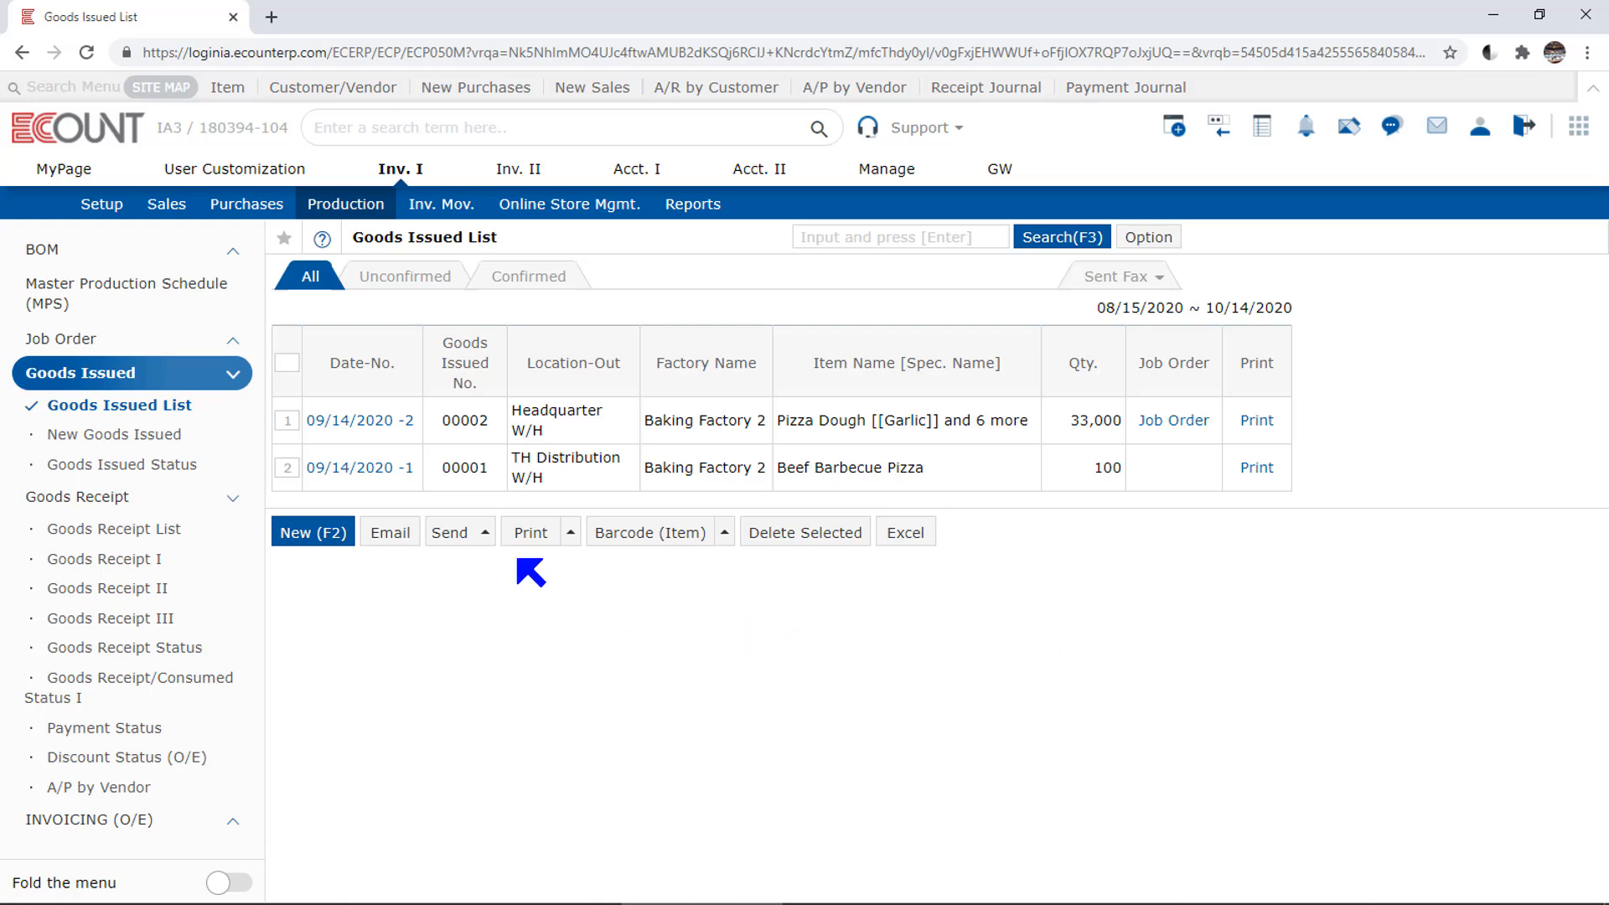
double_click(402, 428)
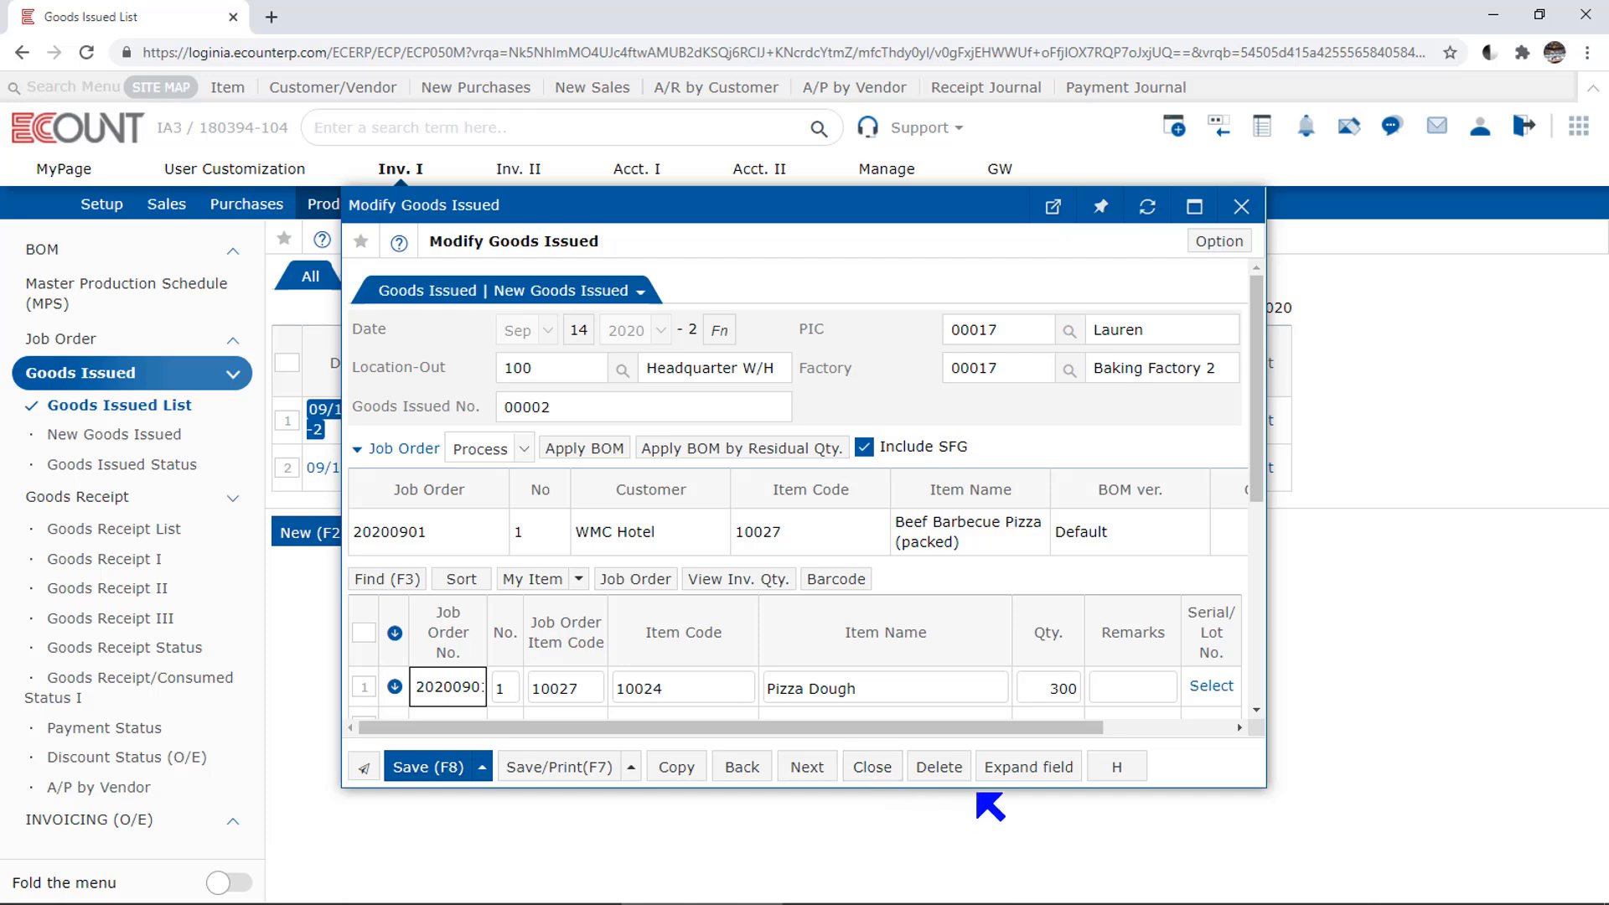
left_click(867, 769)
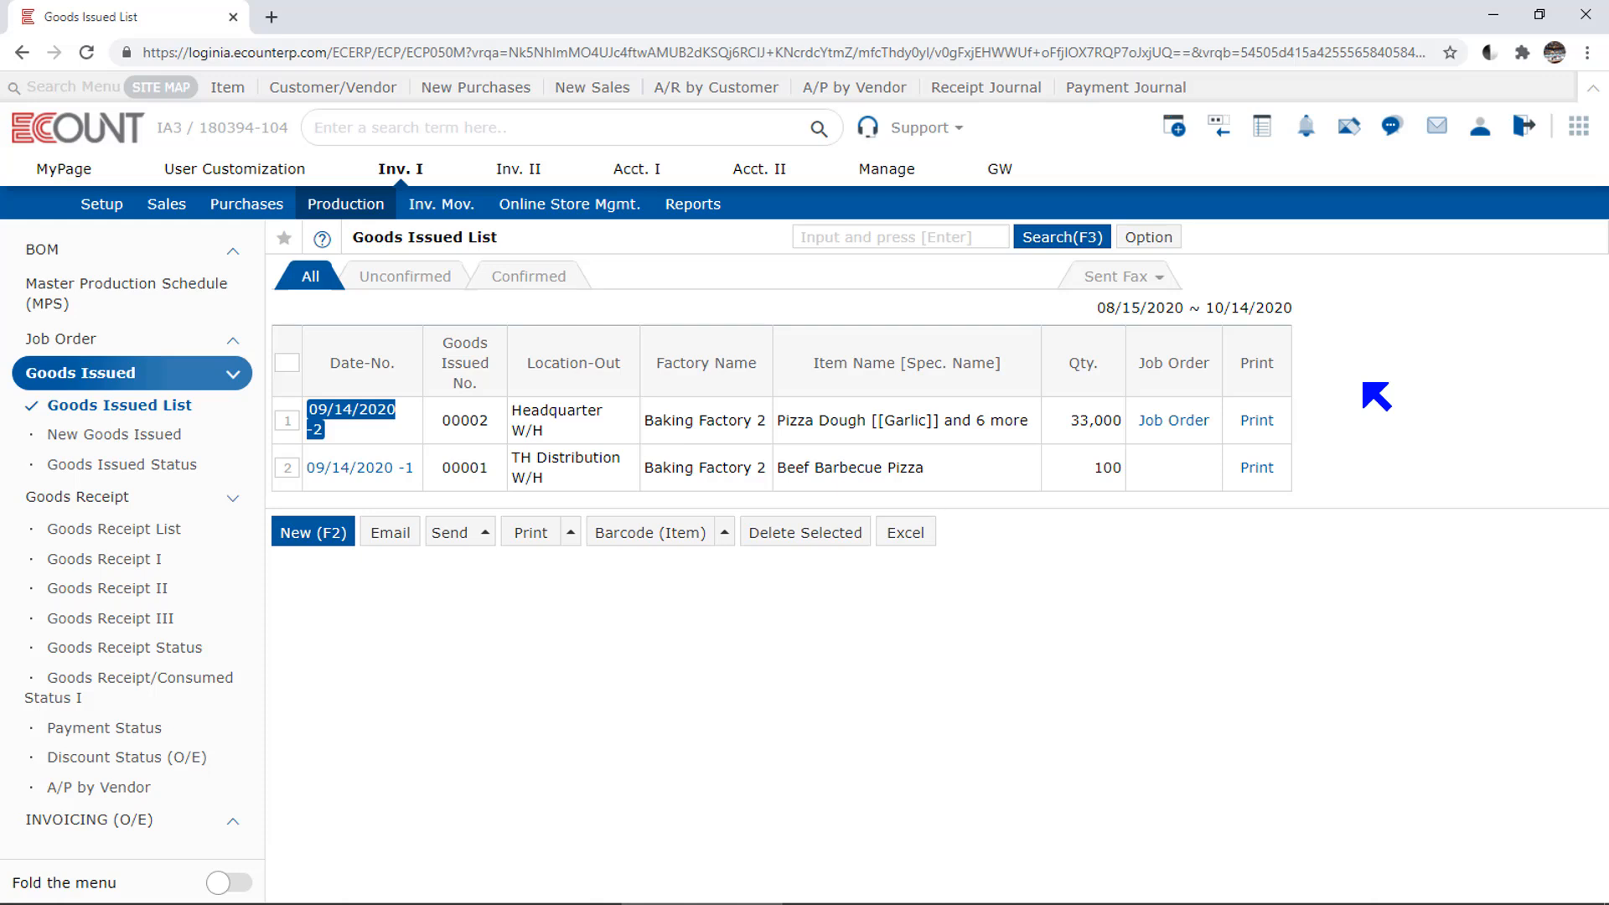
left_click(1137, 241)
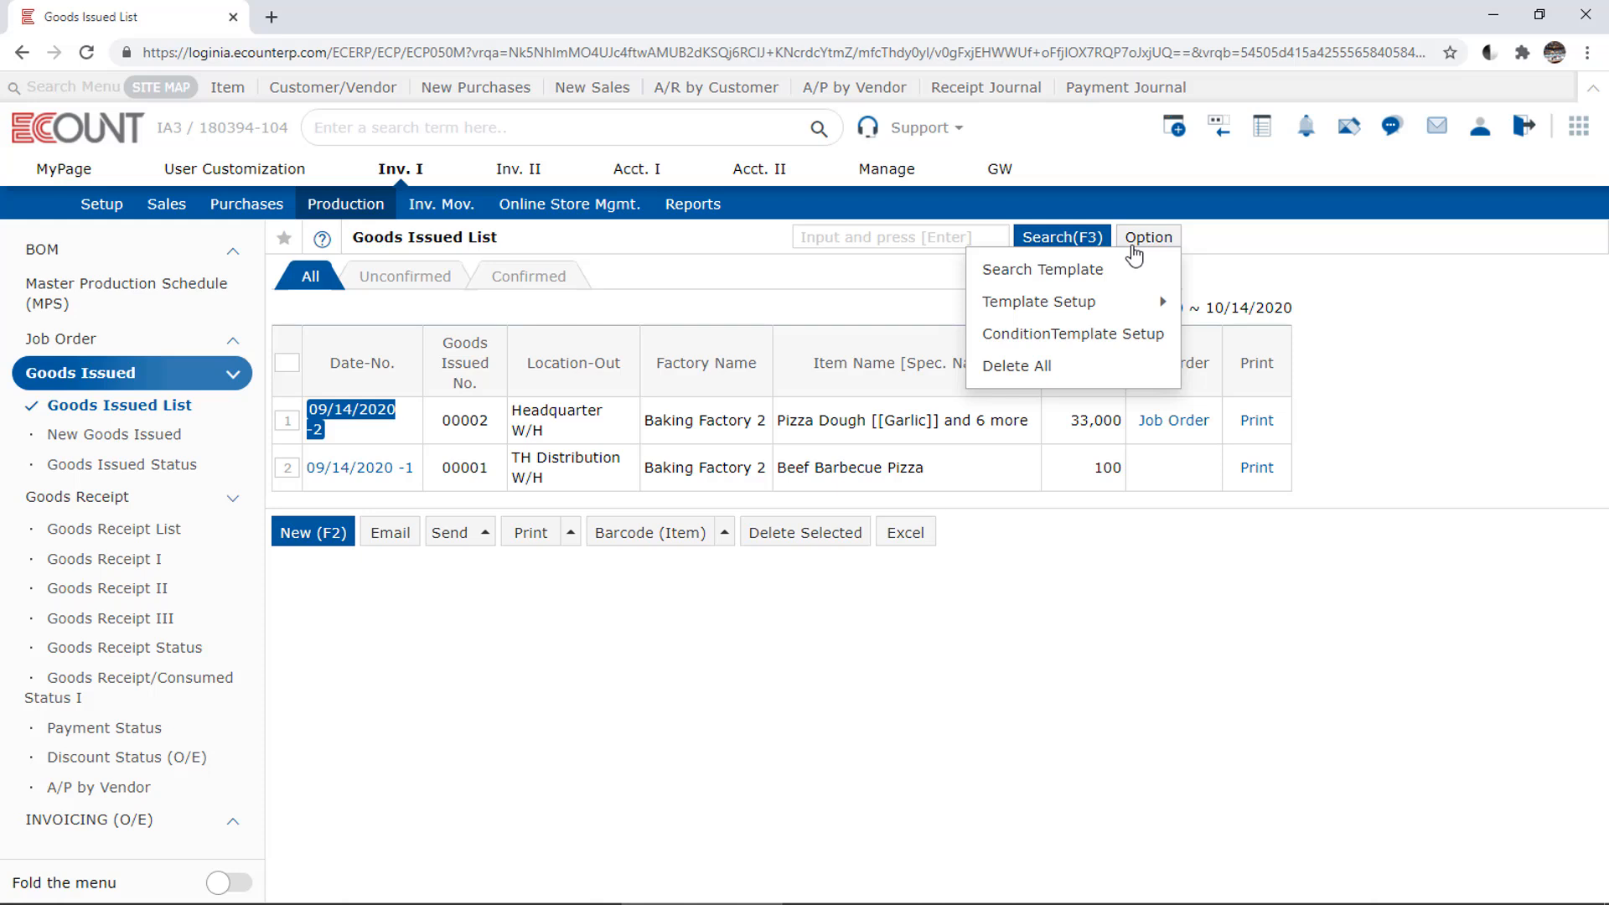
mouse_move(1037, 312)
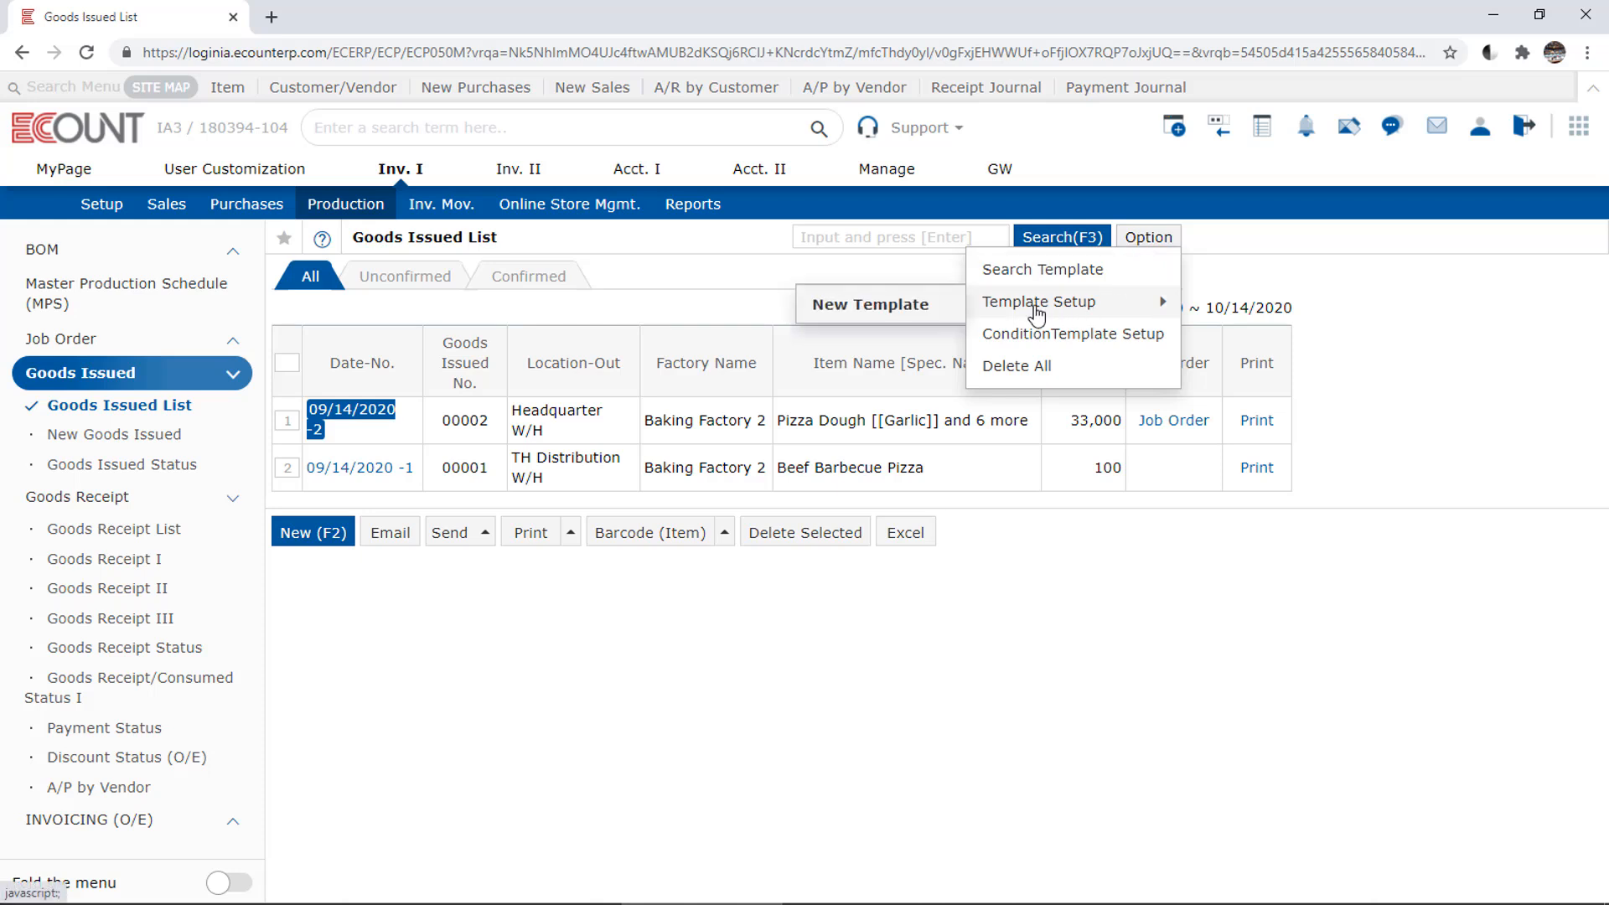
left_click(935, 306)
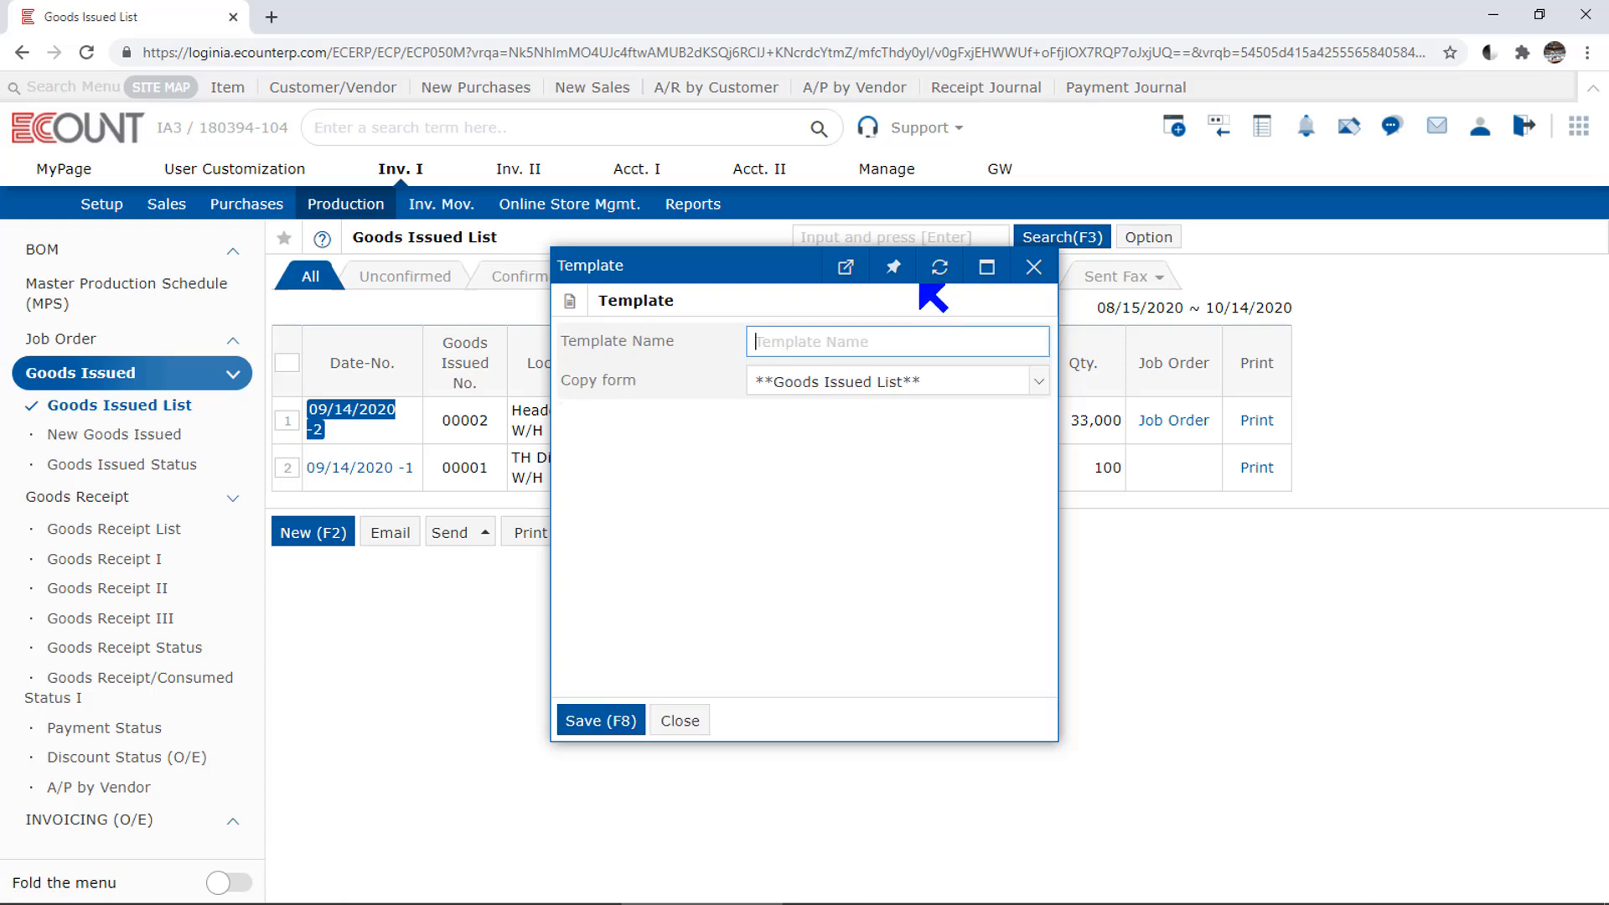
type("List Template")
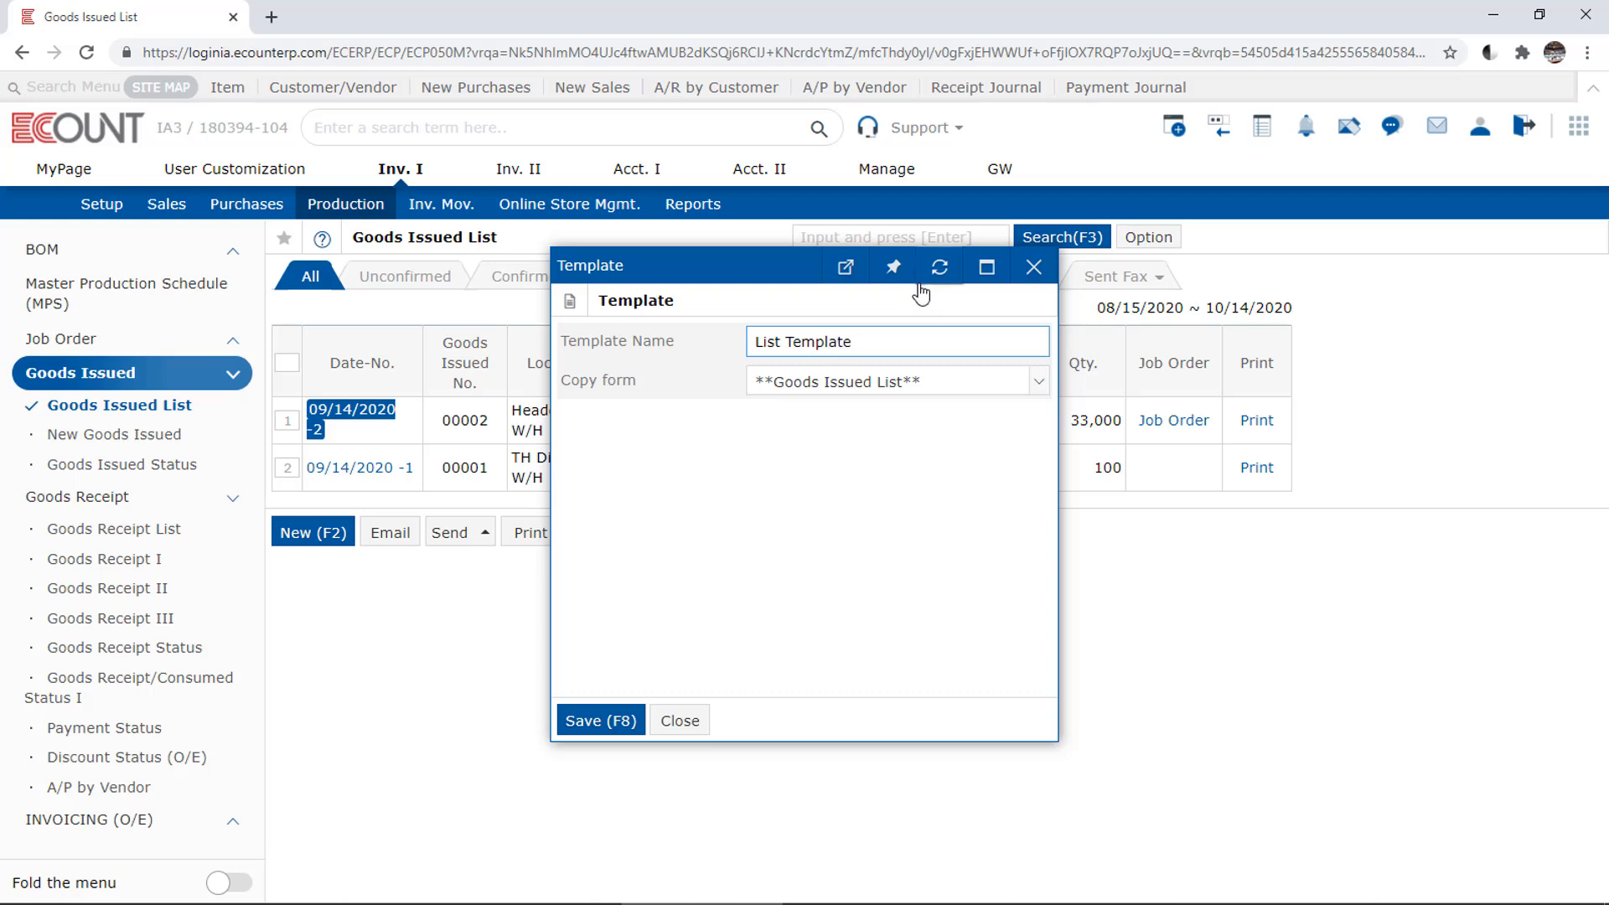
left_click(937, 446)
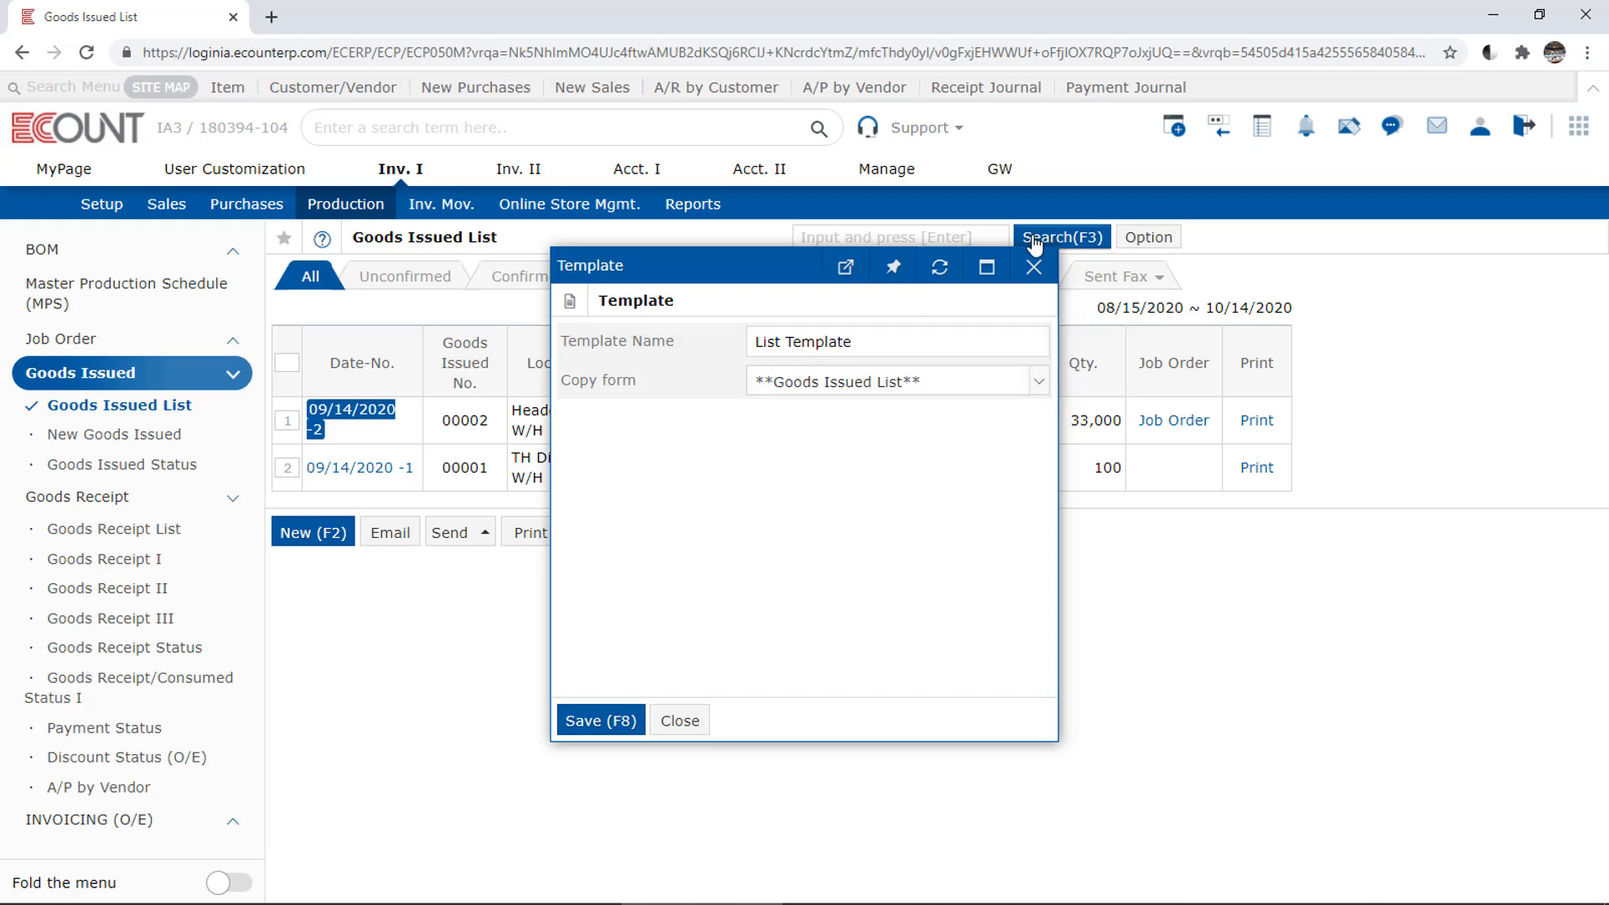
left_click(1033, 267)
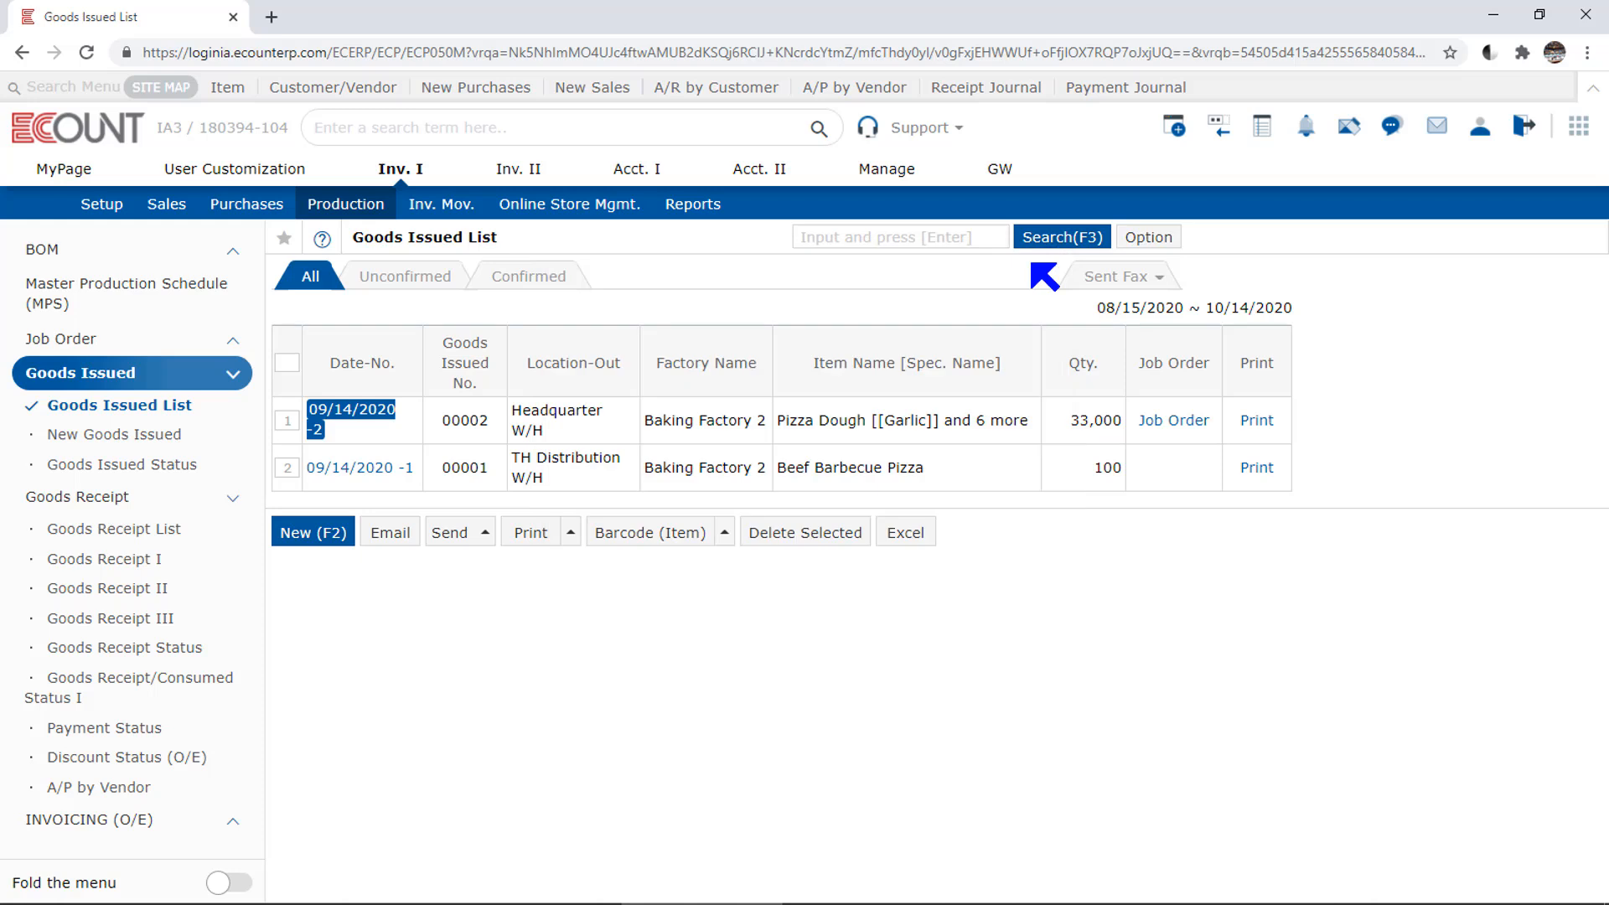
- Run the Goods Issued Status report by line for Sep 01 to Sep 14, 2020, and review its template and print options
left_click(92, 467)
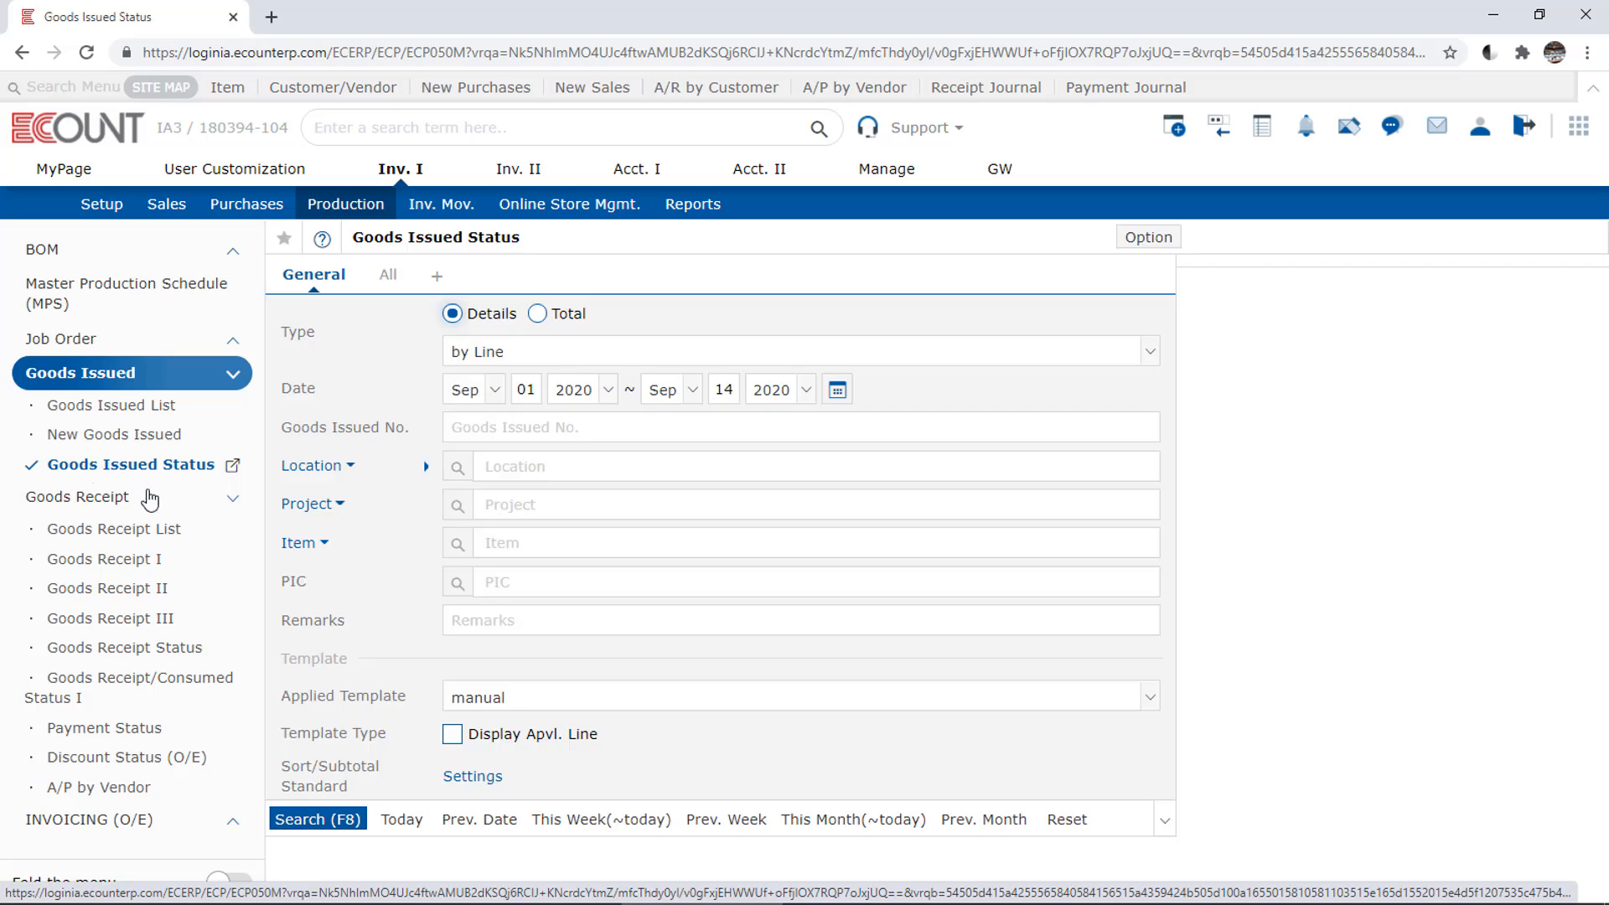
left_click(315, 821)
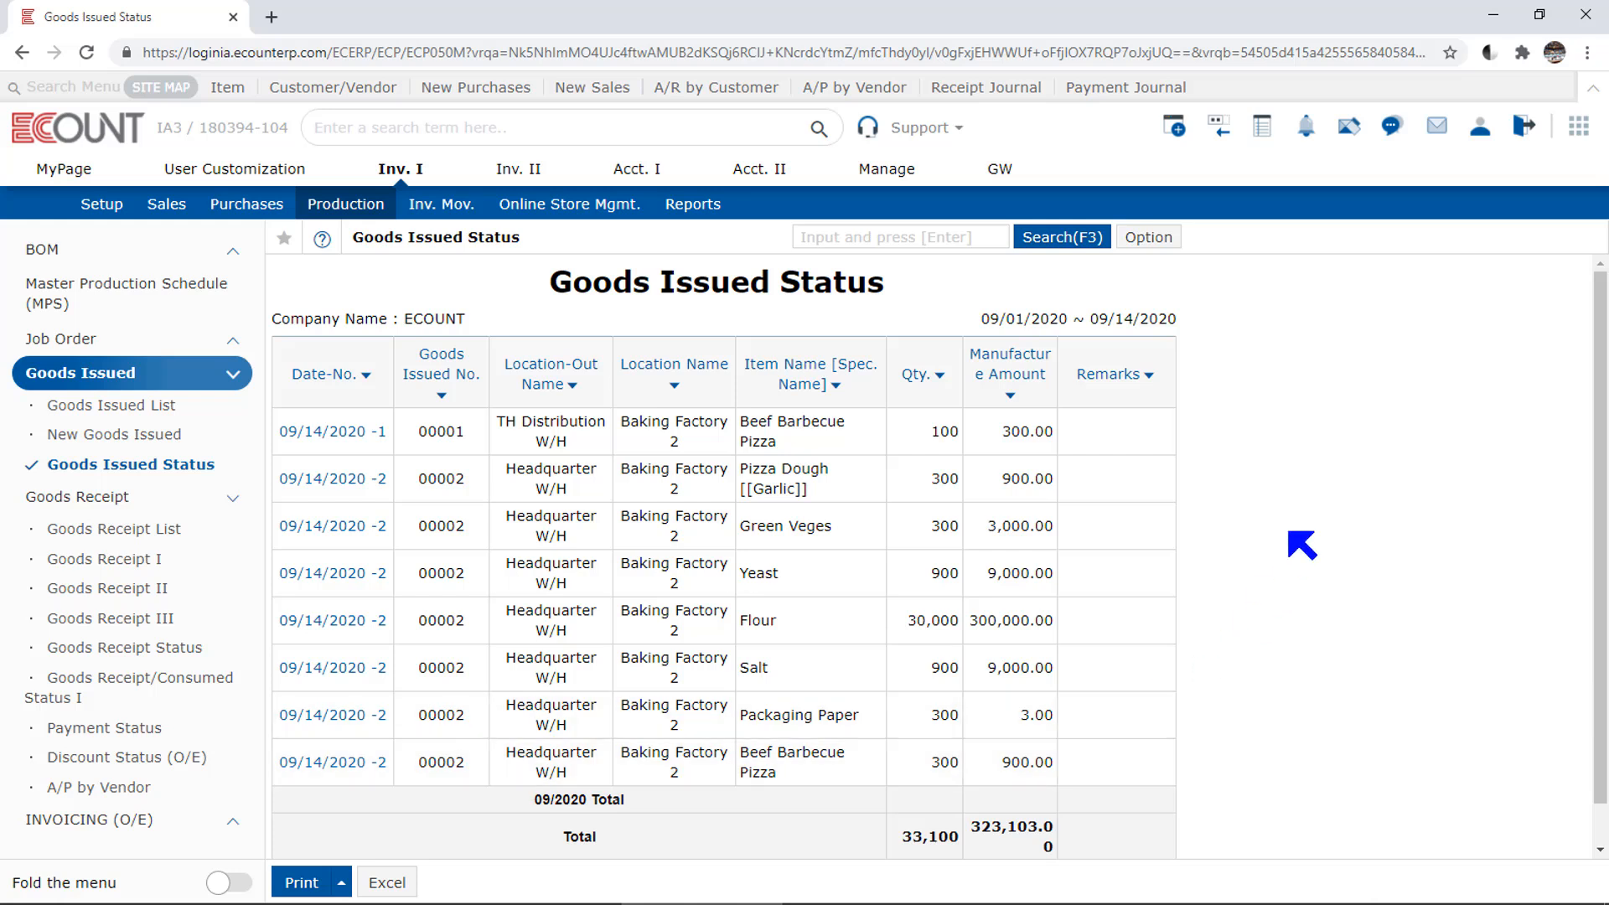
left_click(1147, 237)
mouse_move(1113, 310)
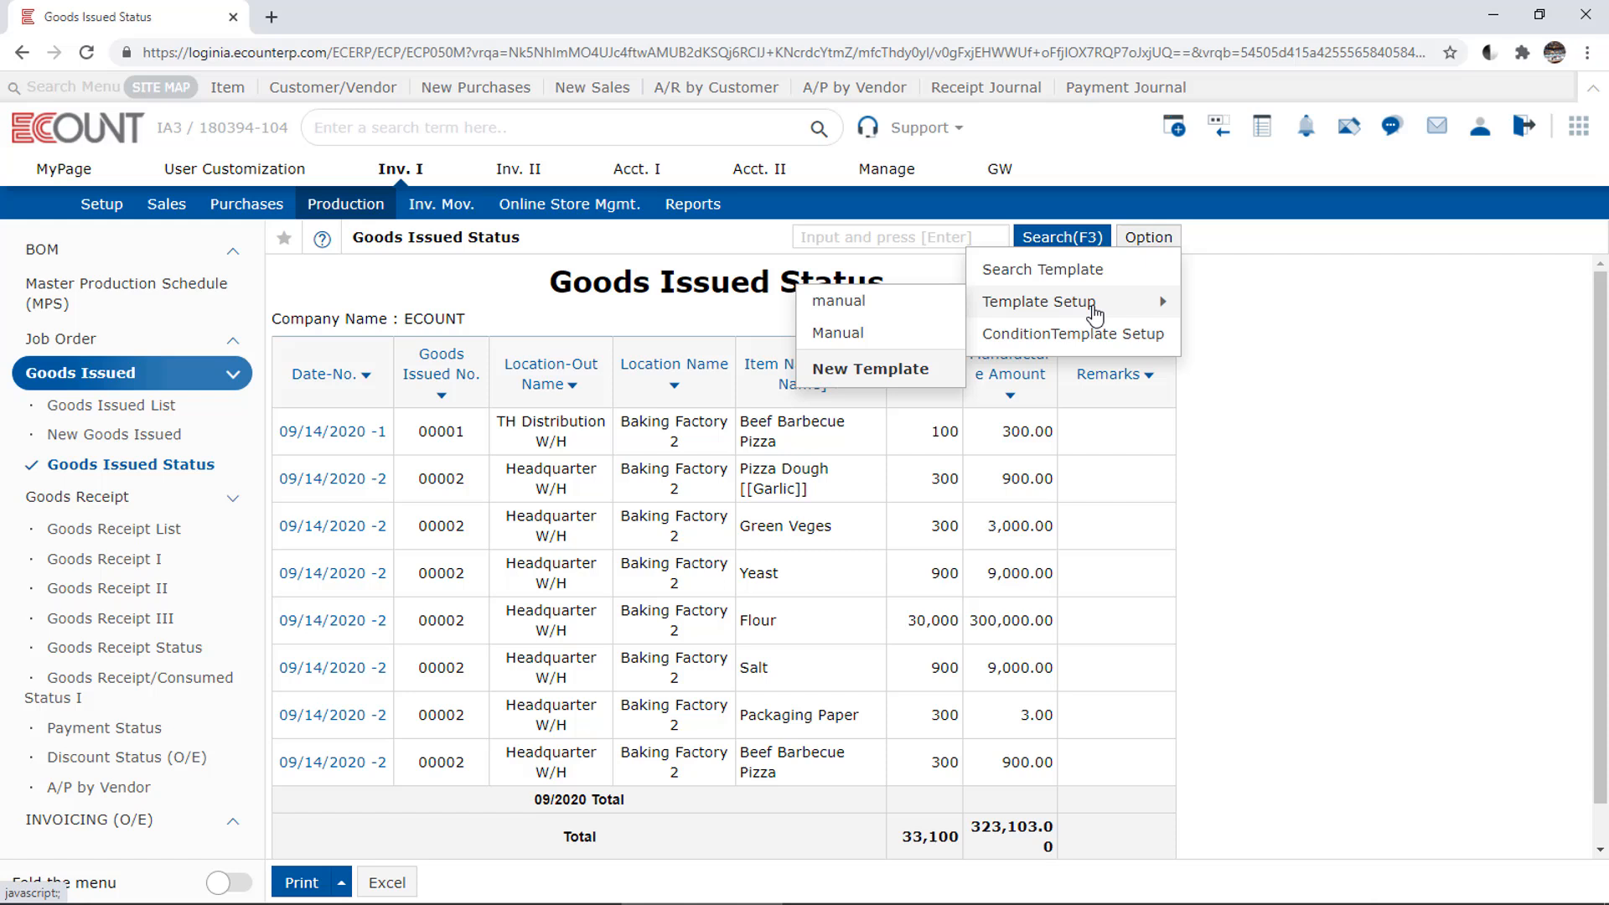
left_click(1279, 349)
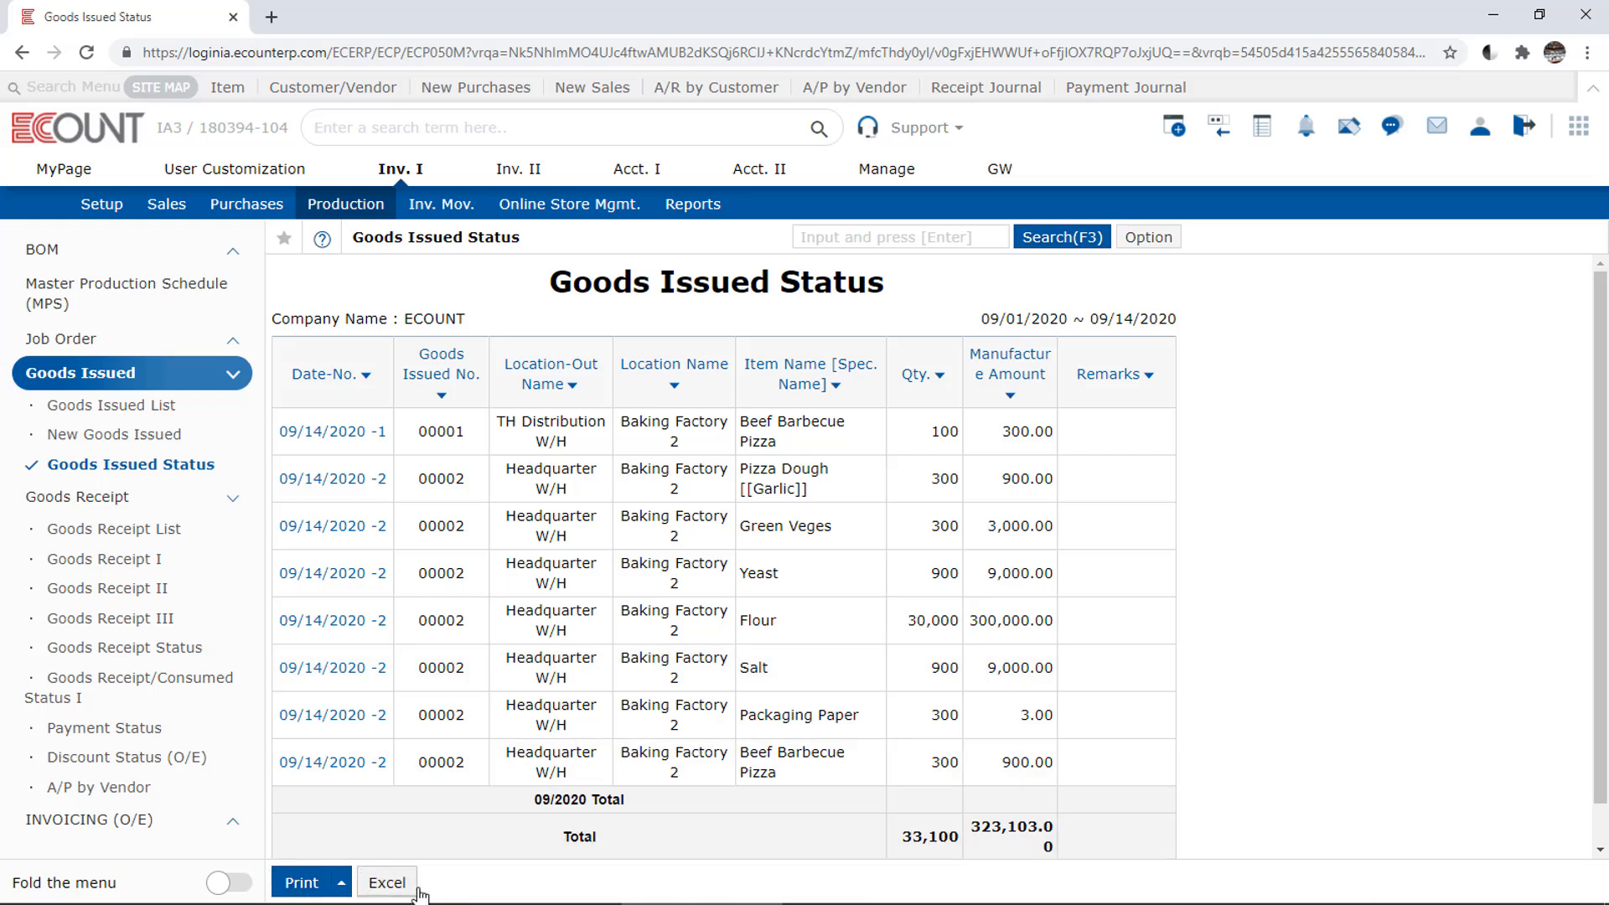
left_click(308, 882)
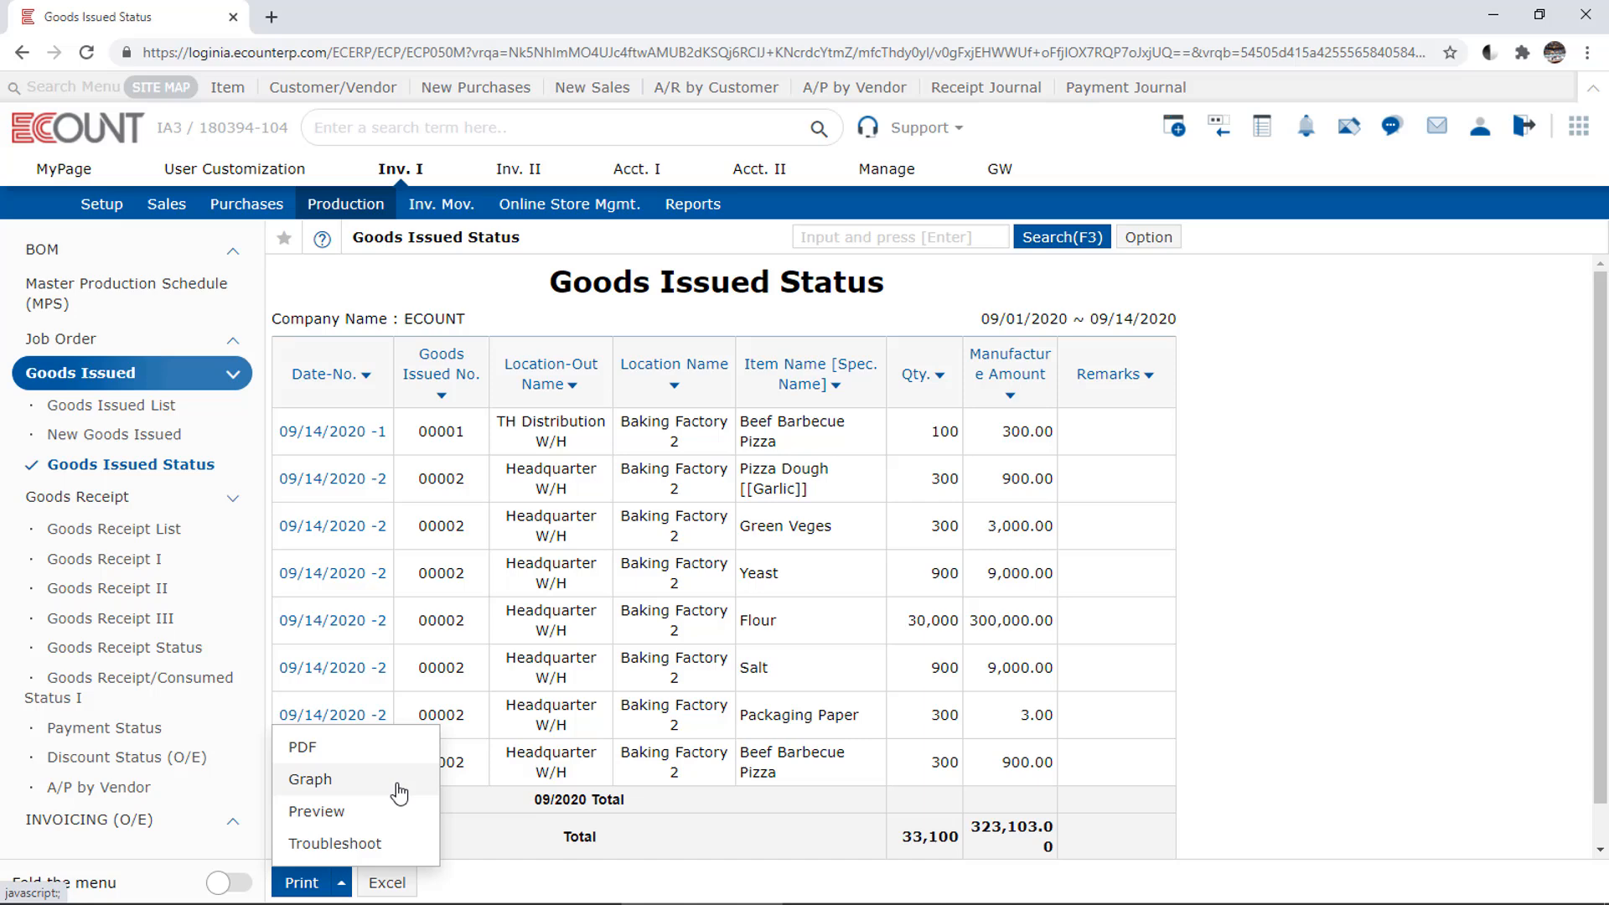
- Run the Progress Status by J/O report as Production Progress Status with base date Sep 14, 2020, and examine the results
left_click(135, 352)
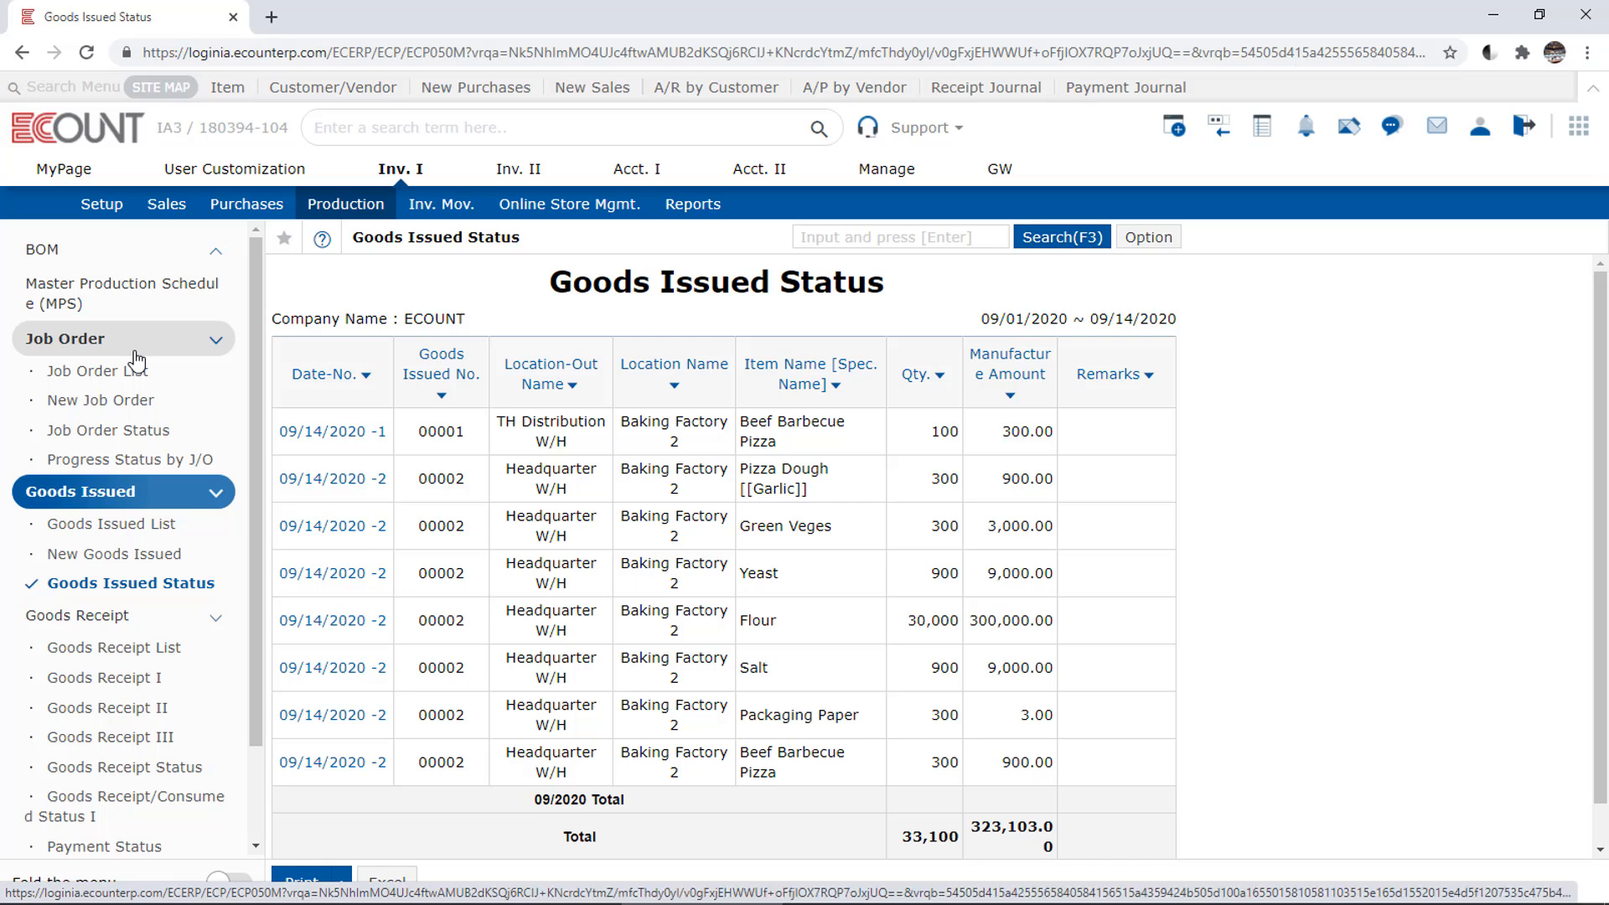
left_click(120, 469)
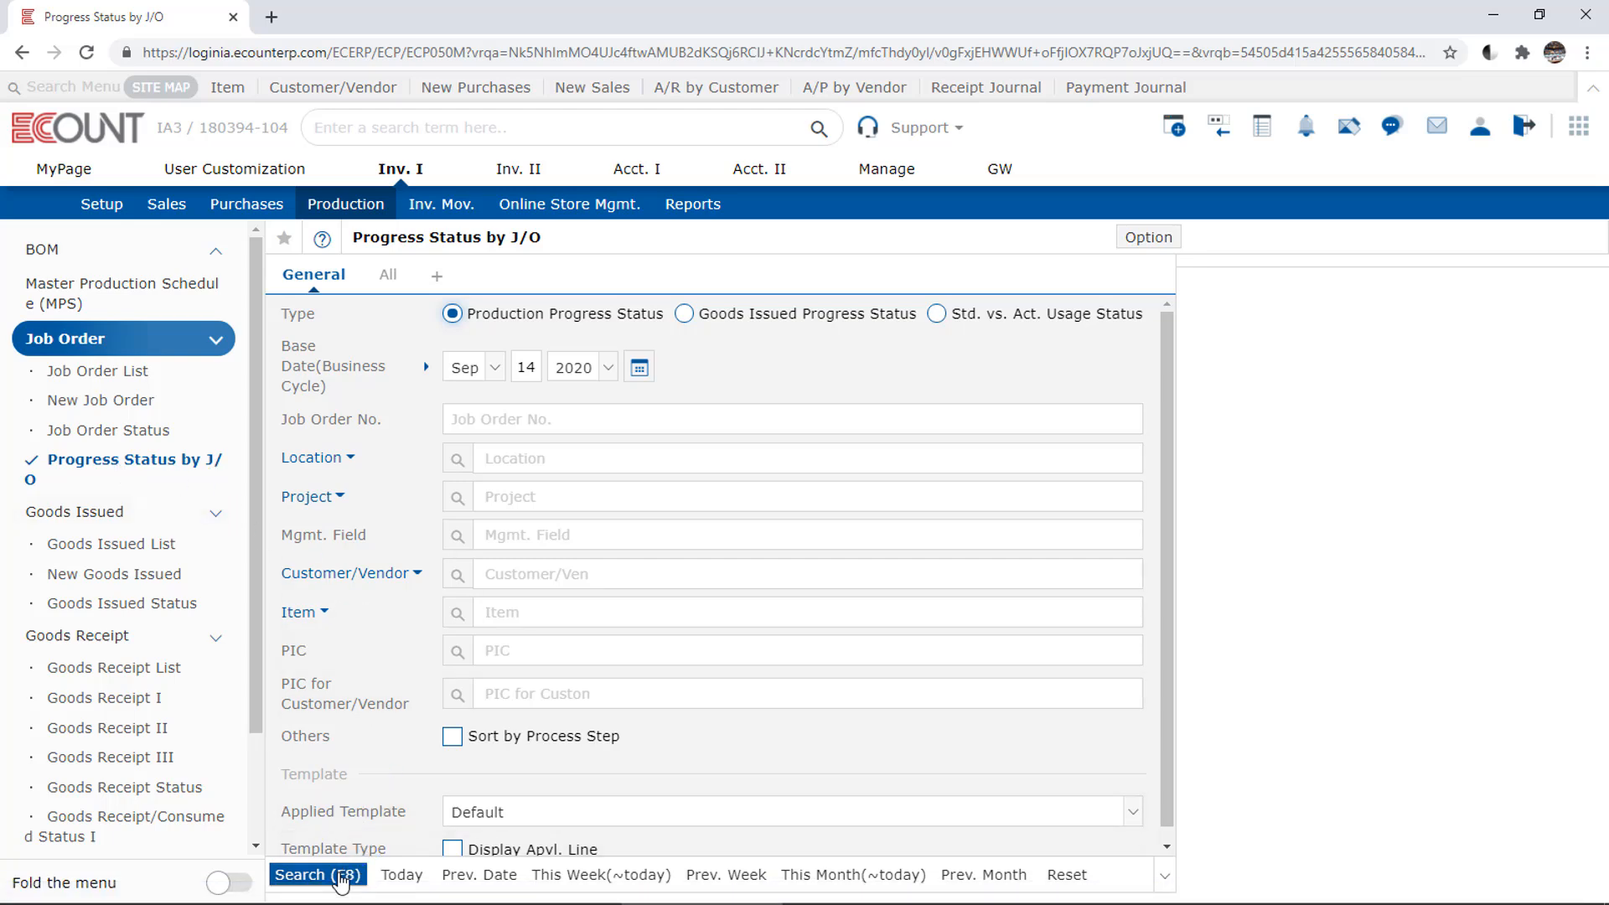
left_click(295, 874)
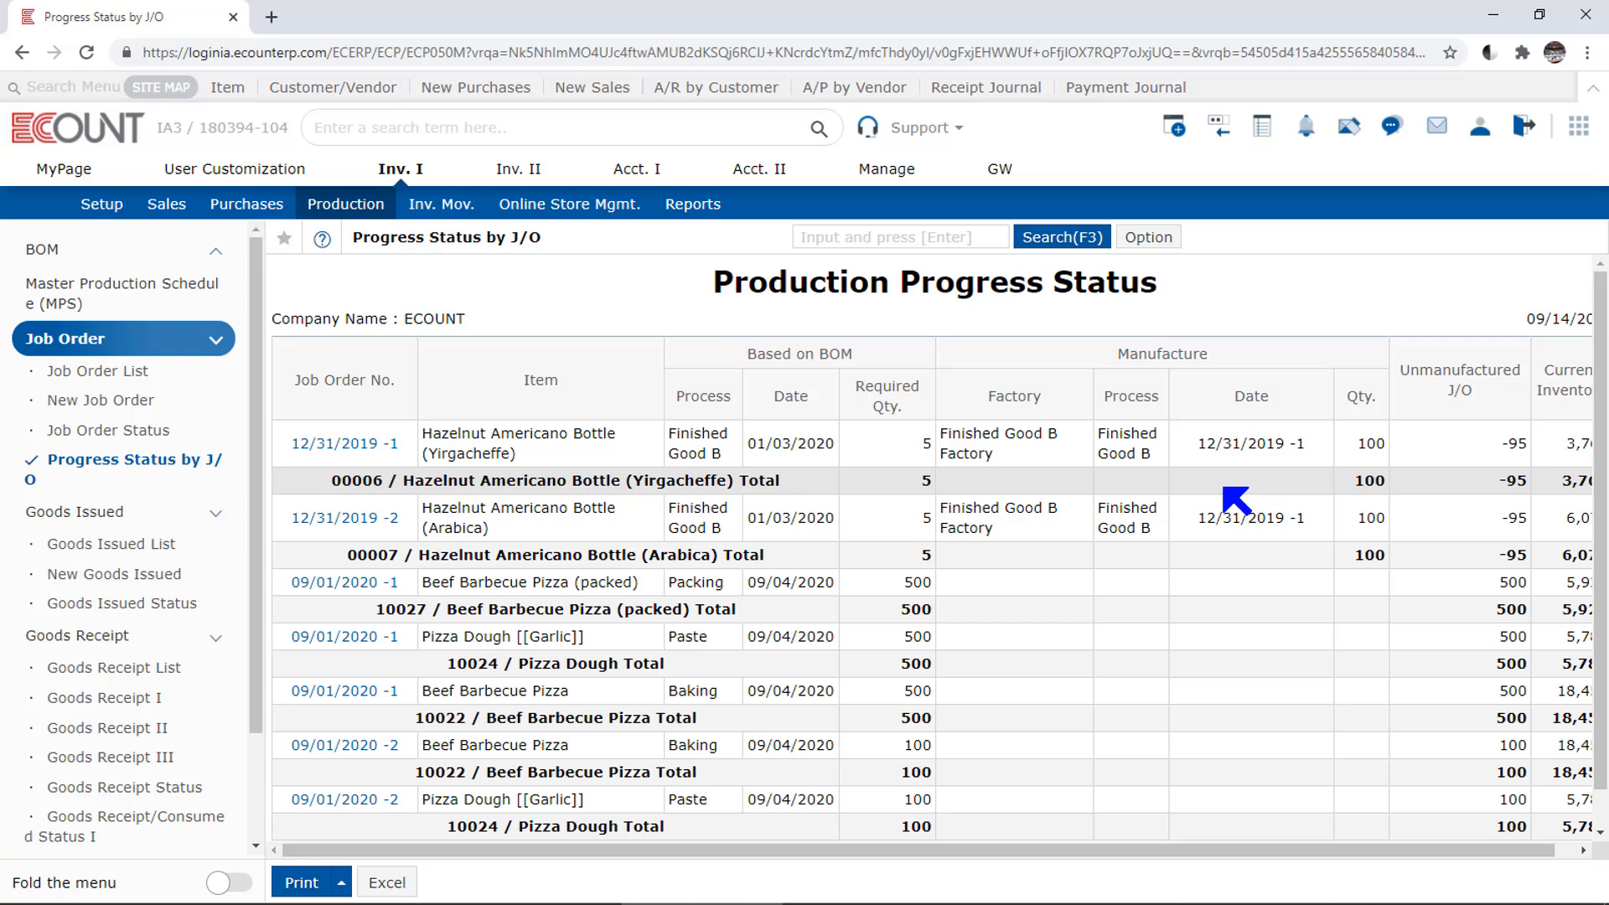
scroll(1235, 500, "down", 1)
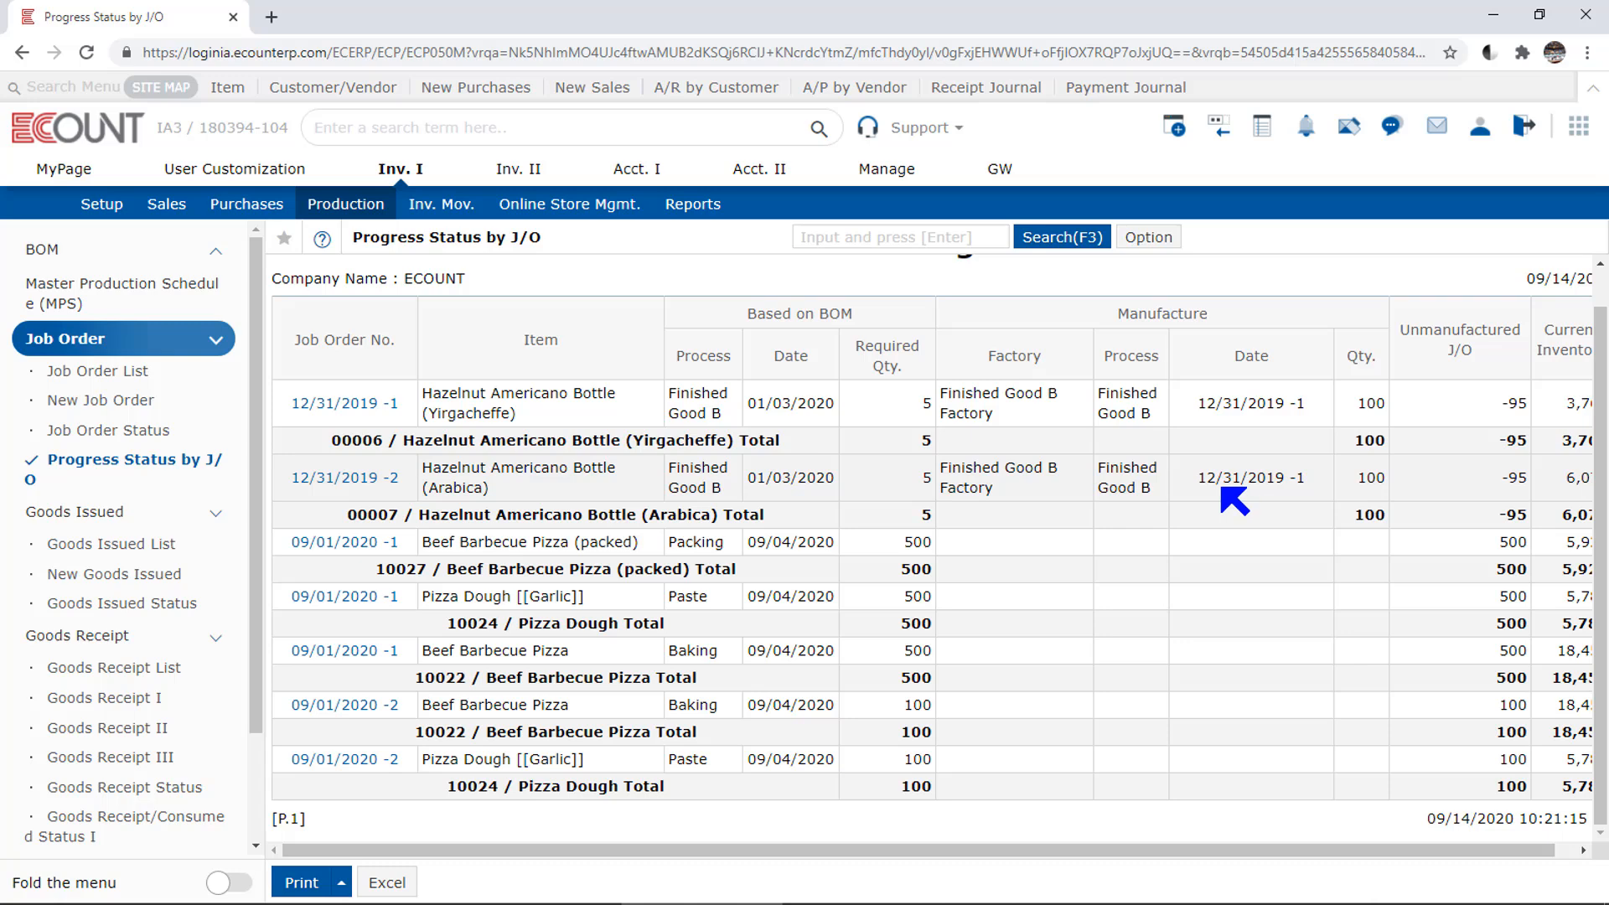
scroll(1228, 496, "up", 1)
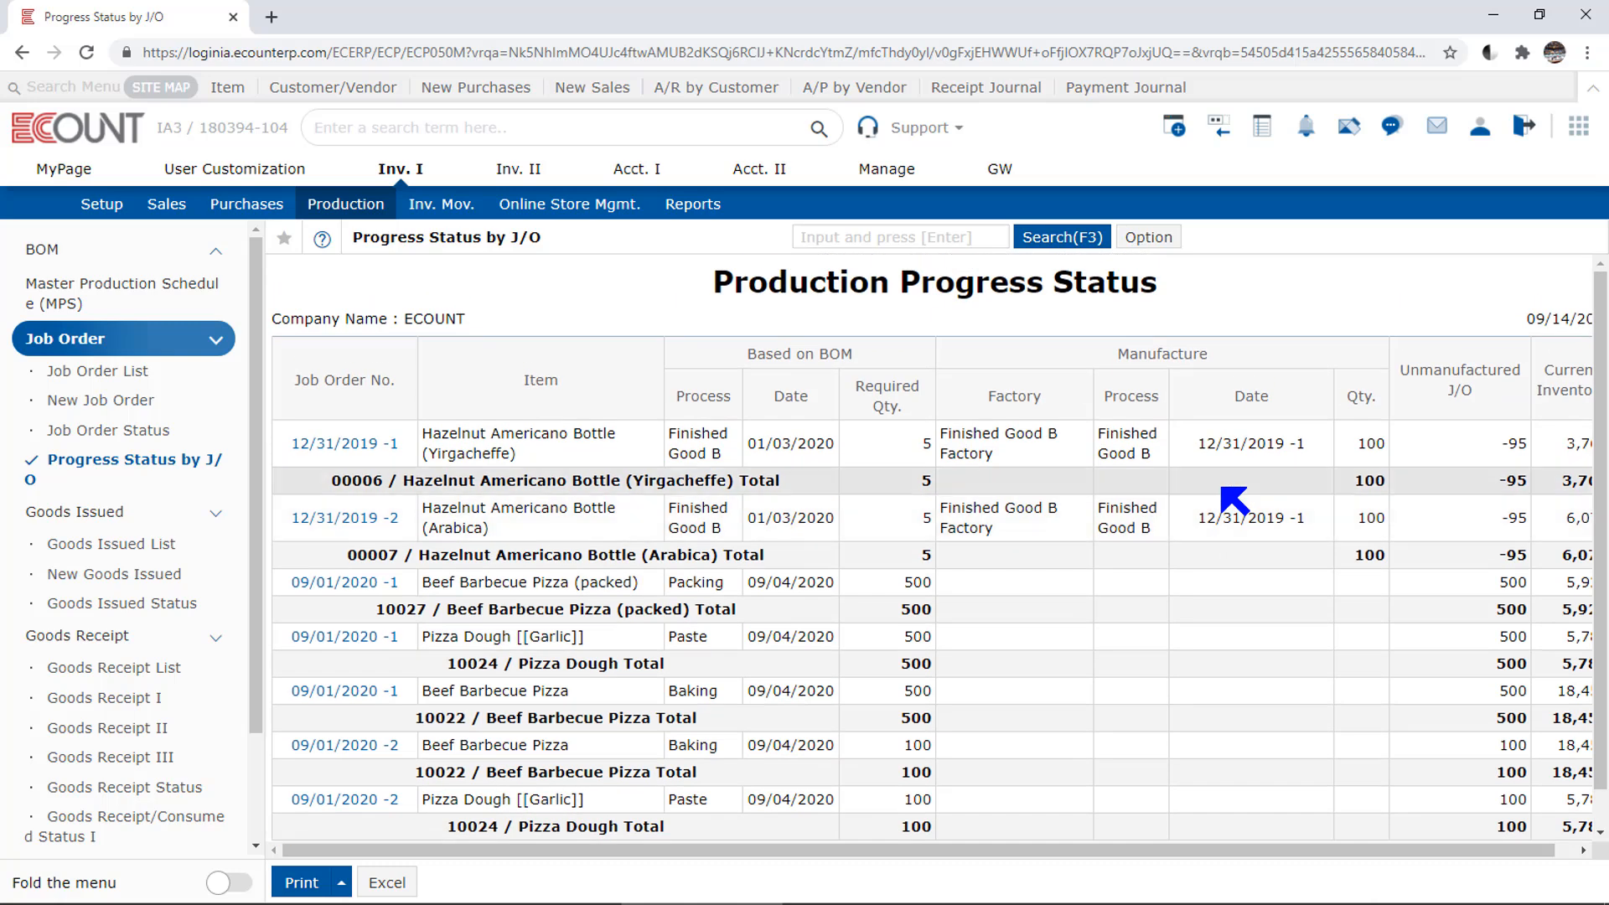